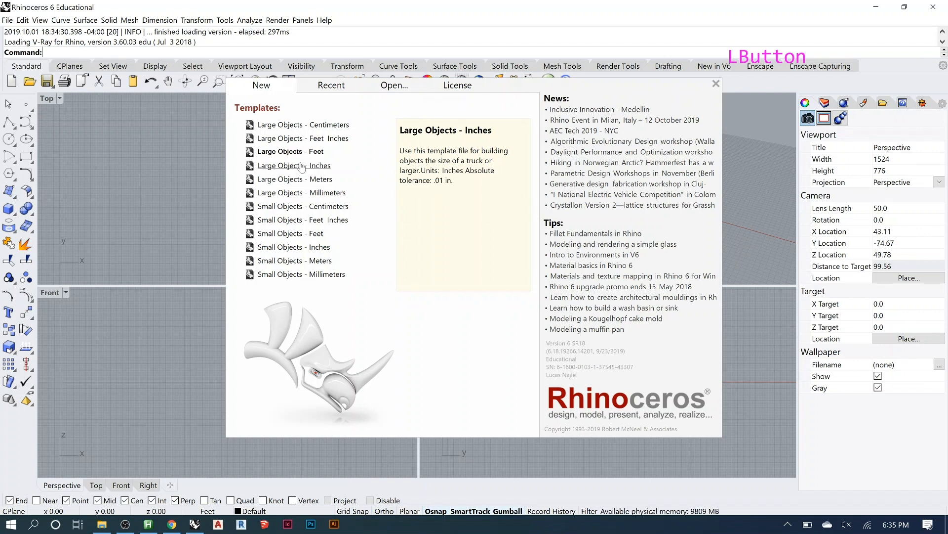
- Start a new document from the Large Objects - Feet template without saving the untitled one
{"action": "left_click", "coordinate": [307, 154]}
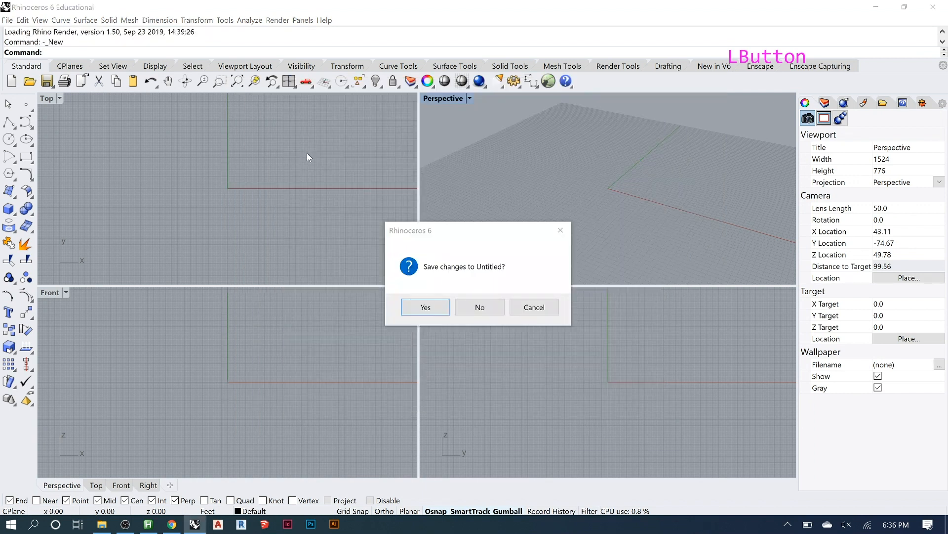
{"action": "left_click", "coordinate": [480, 307]}
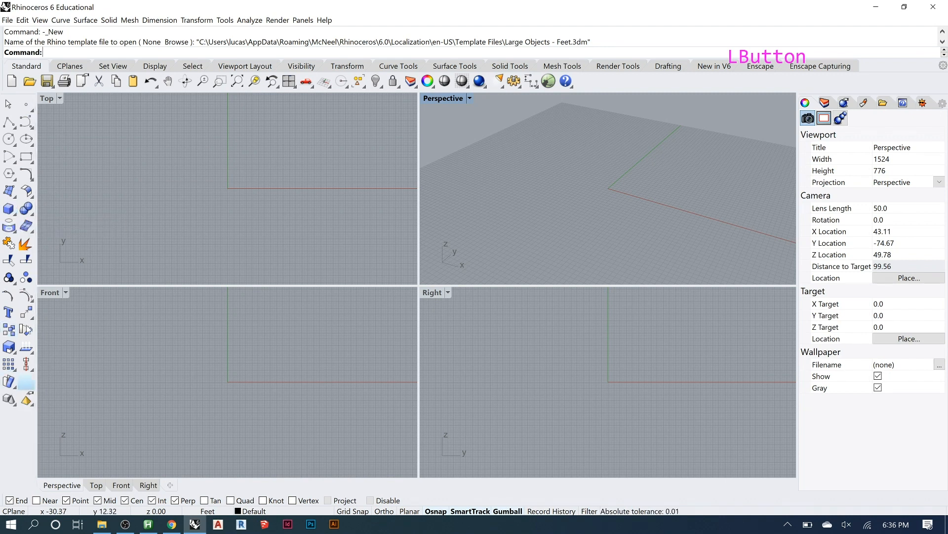
- Create a solid five-sided truncated pyramid about 19 ft tall in the Perspective view, with a top narrower than its base
{"action": "left_click", "coordinate": [13, 215]}
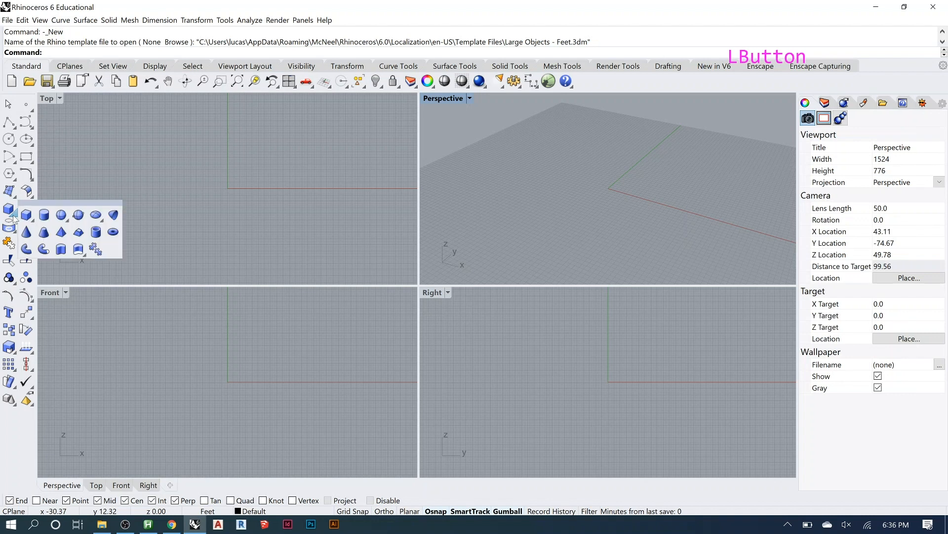
{"action": "left_click", "coordinate": [78, 232]}
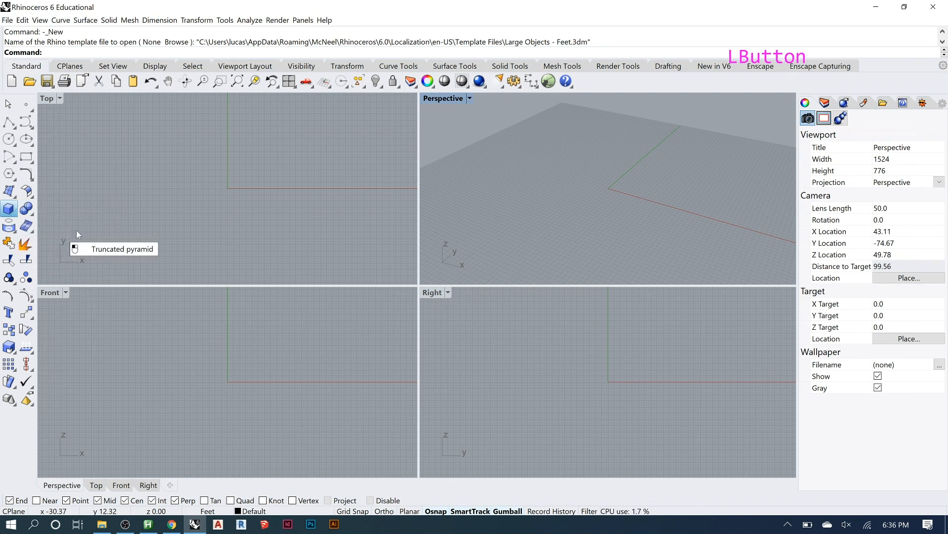
{"action": "left_click", "coordinate": [562, 190]}
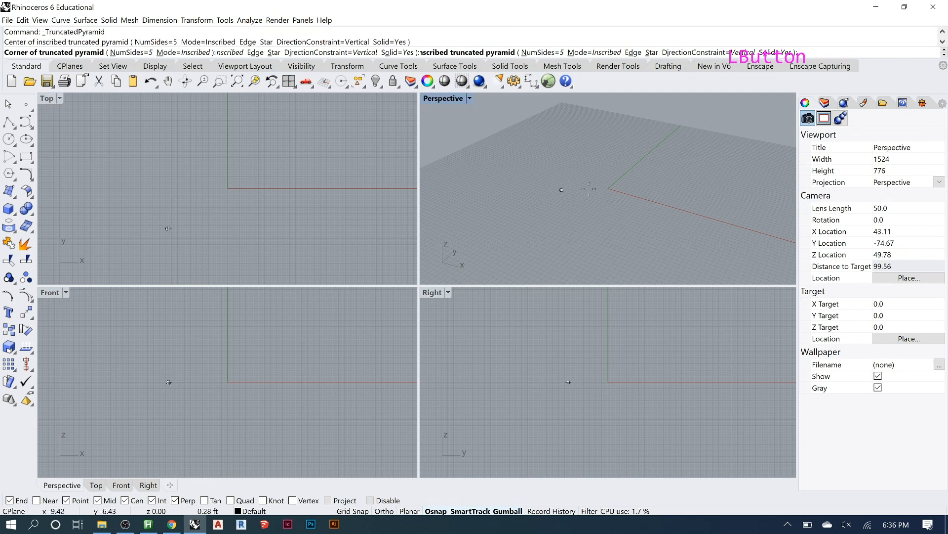
{"action": "left_click", "coordinate": [598, 186]}
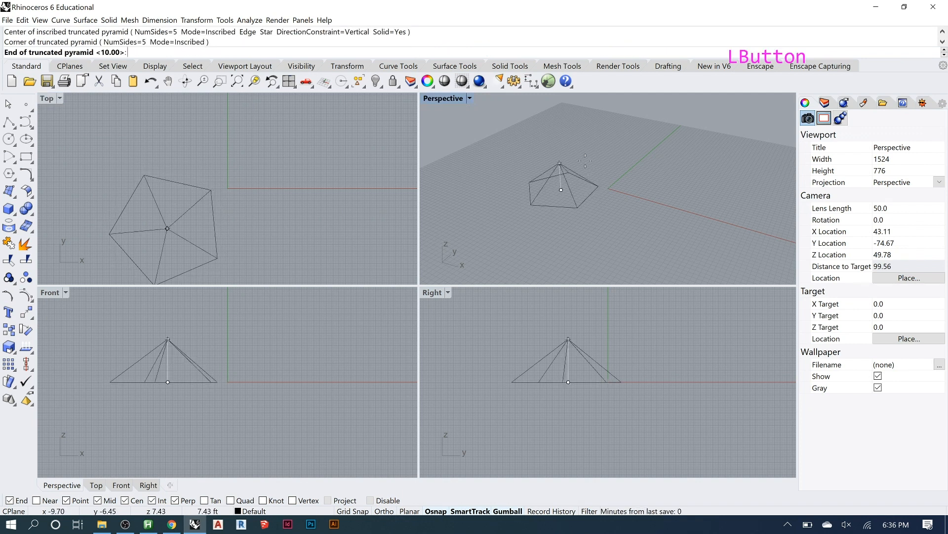
{"action": "left_click", "coordinate": [577, 118]}
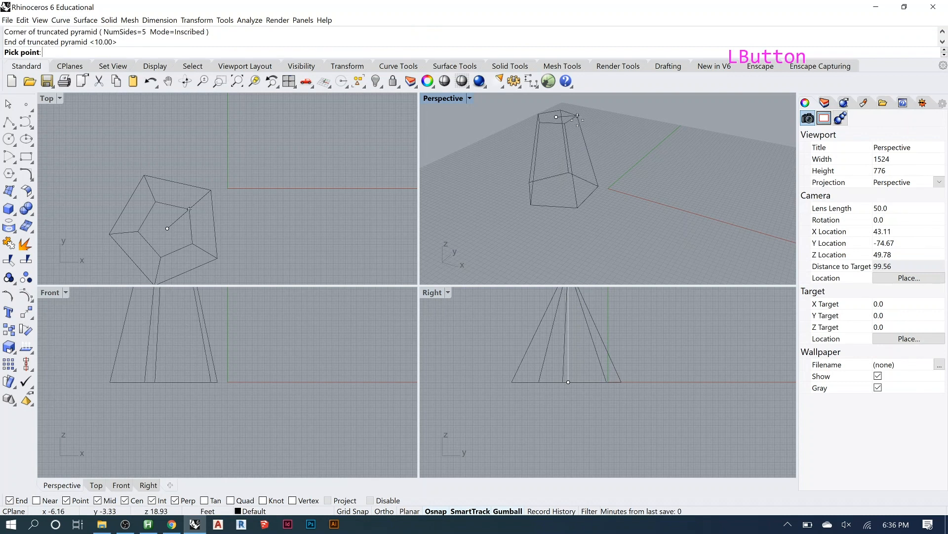
{"action": "left_click", "coordinate": [578, 118]}
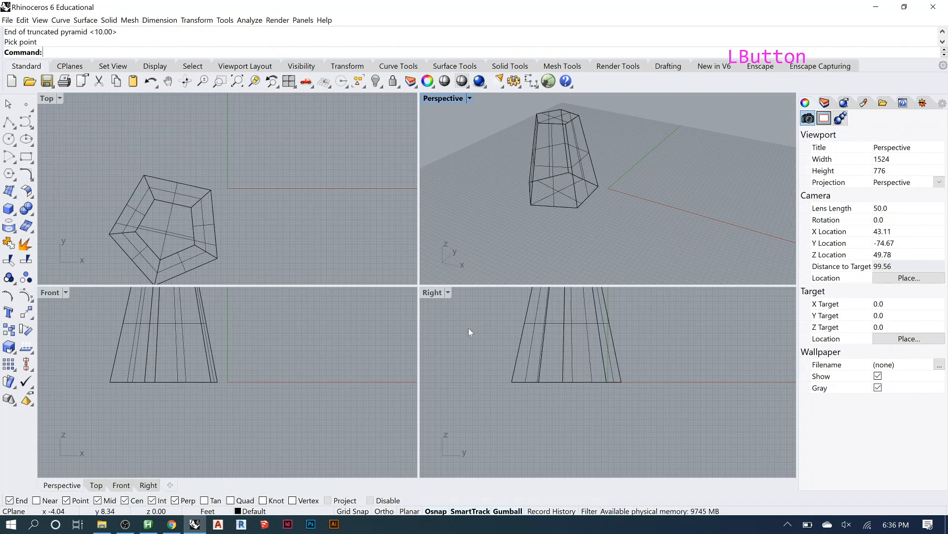
{"action": "left_click", "coordinate": [174, 201]}
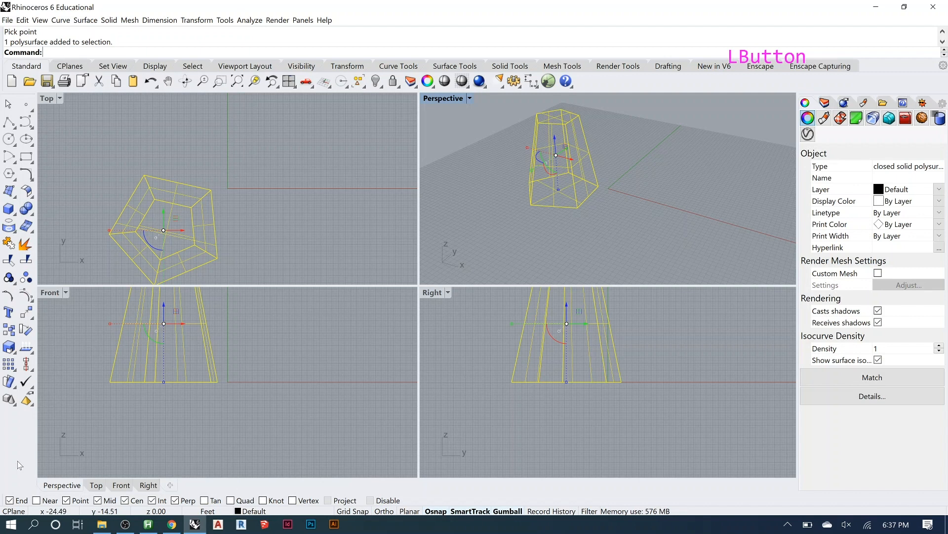
{"action": "left_click", "coordinate": [67, 67]}
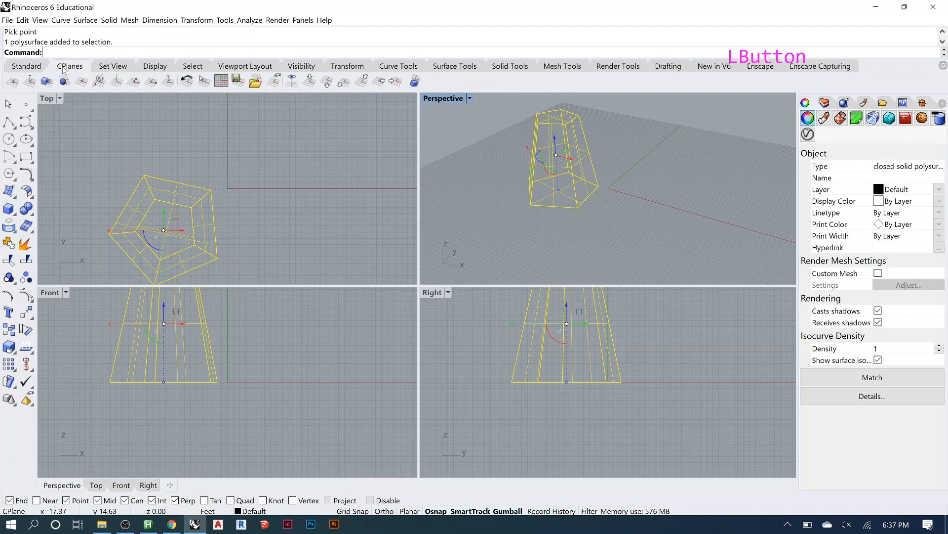
{"action": "left_click", "coordinate": [112, 66]}
{"action": "left_click", "coordinate": [155, 65]}
{"action": "left_click", "coordinate": [193, 66]}
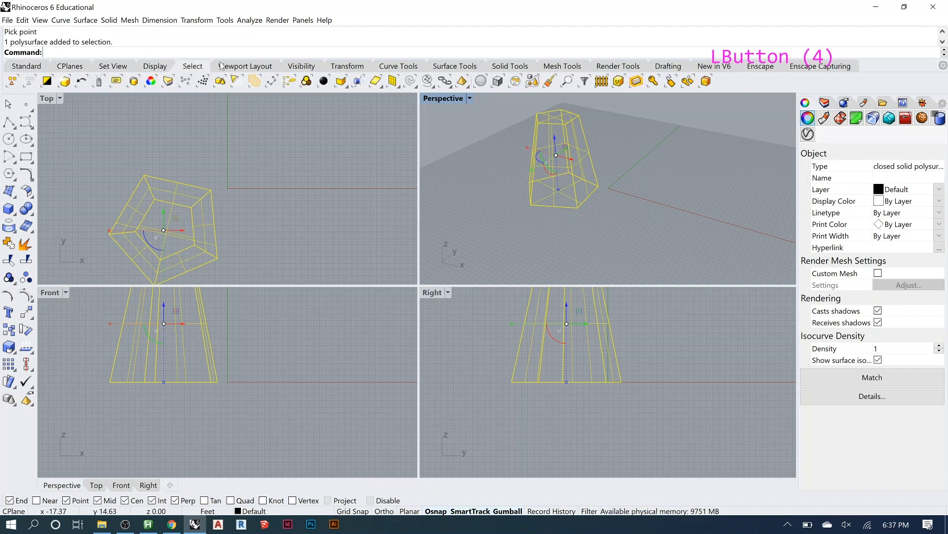
{"action": "left_click", "coordinate": [242, 66]}
{"action": "left_click", "coordinate": [20, 66]}
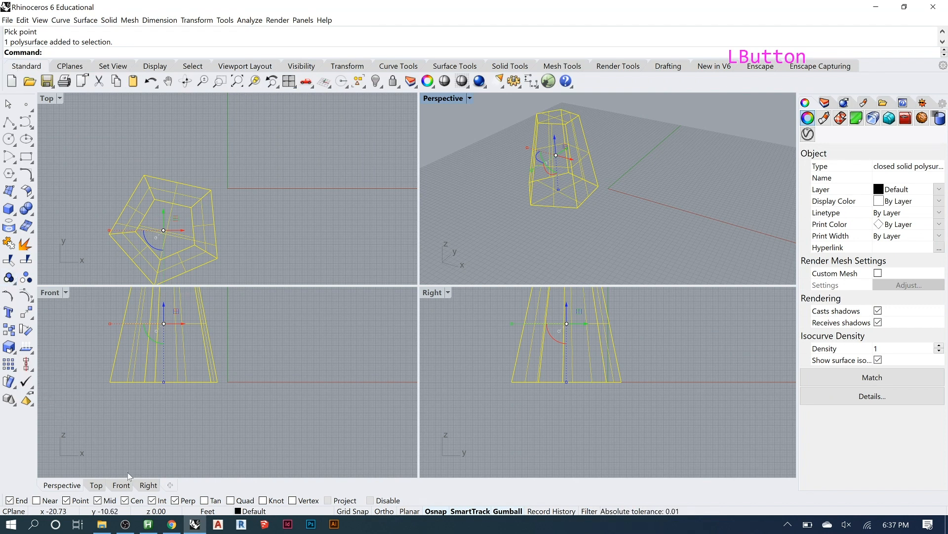
{"action": "left_click", "coordinate": [257, 67]}
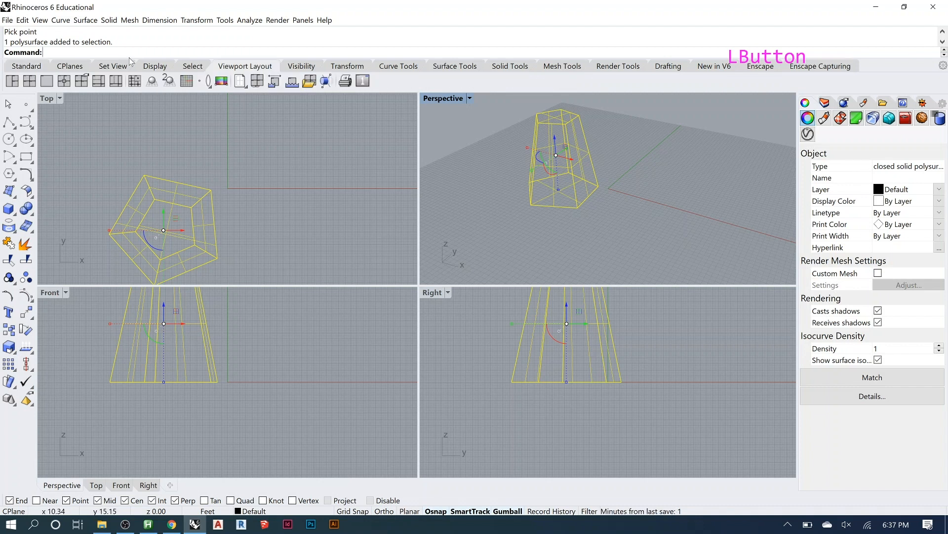
{"action": "left_click", "coordinate": [32, 69]}
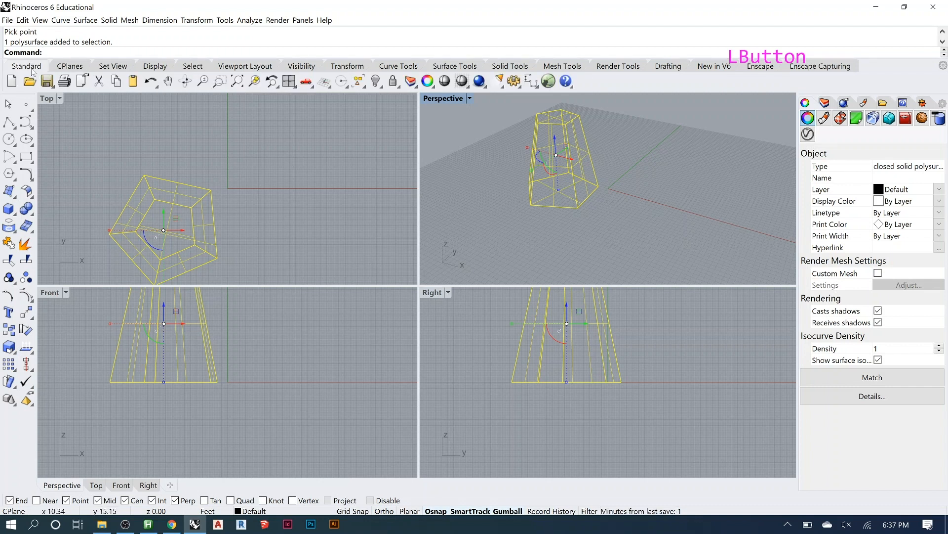
{"action": "left_click", "coordinate": [9, 20]}
{"action": "mouse_move", "coordinate": [41, 20]}
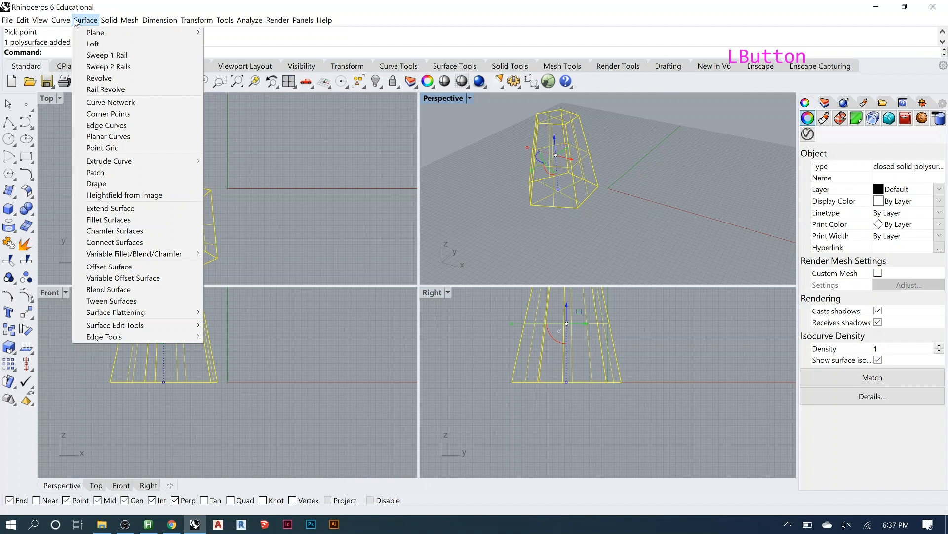
{"action": "mouse_move", "coordinate": [107, 22]}
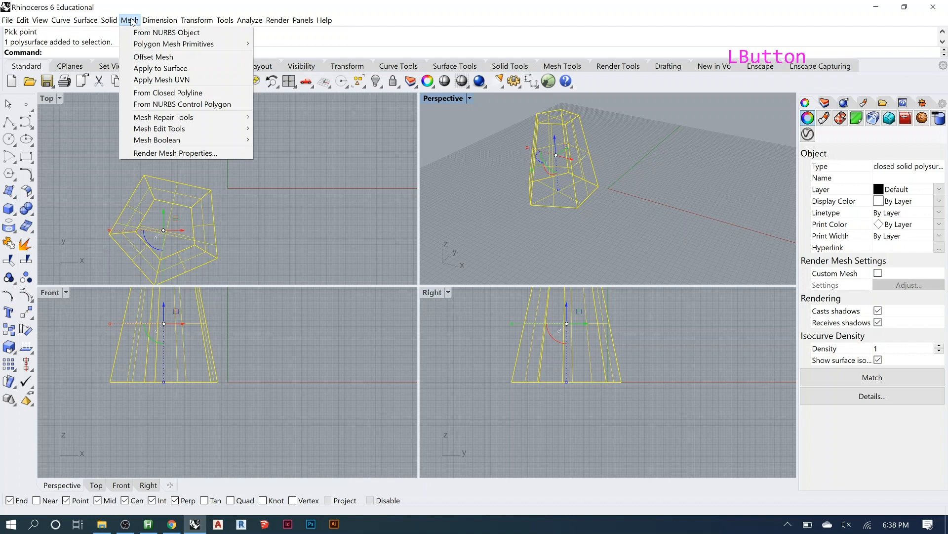
{"action": "mouse_move", "coordinate": [109, 20]}
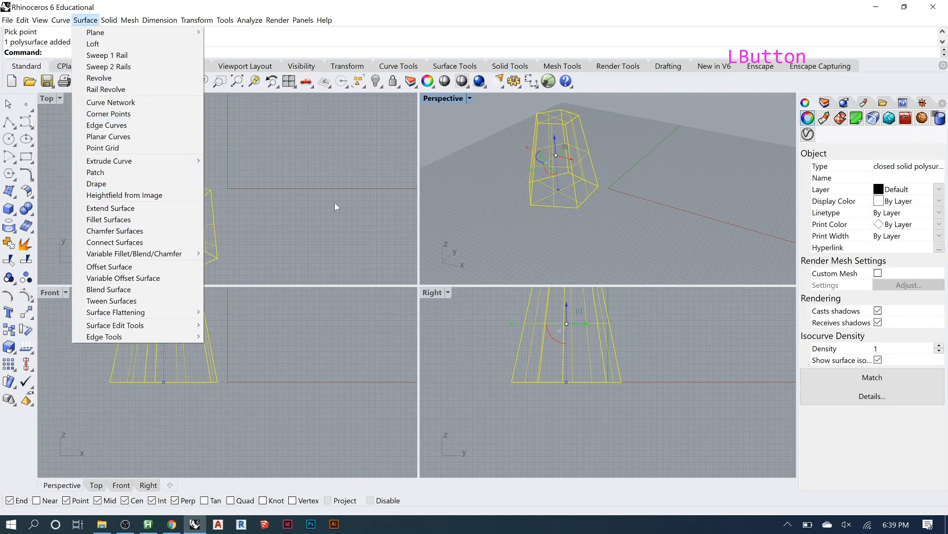
{"action": "left_click", "coordinate": [483, 201]}
{"action": "left_click", "coordinate": [483, 200]}
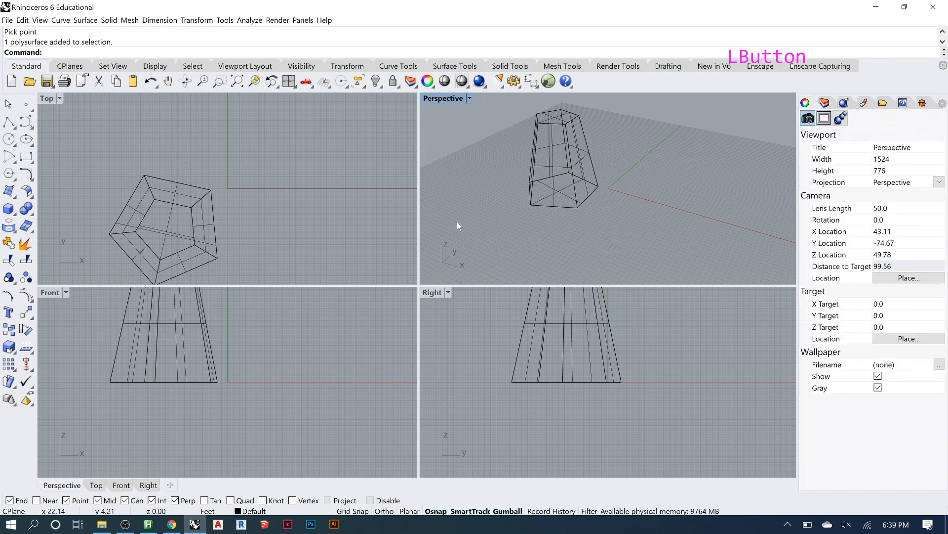
- Select the truncated pyramid and widen its properties display to read the full object type
{"action": "left_click", "coordinate": [553, 193]}
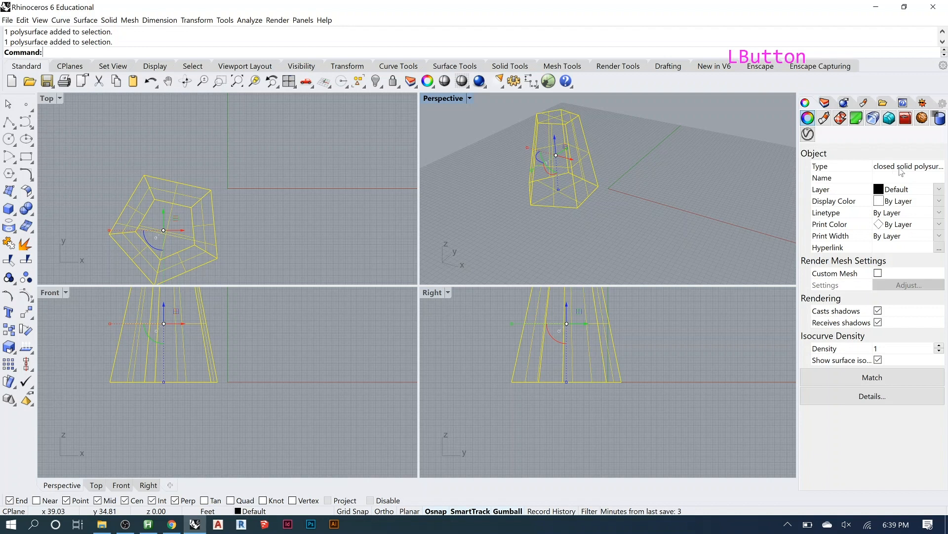
{"action": "left_click_drag", "start_coordinate": [798, 177], "coordinate": [775, 176]}
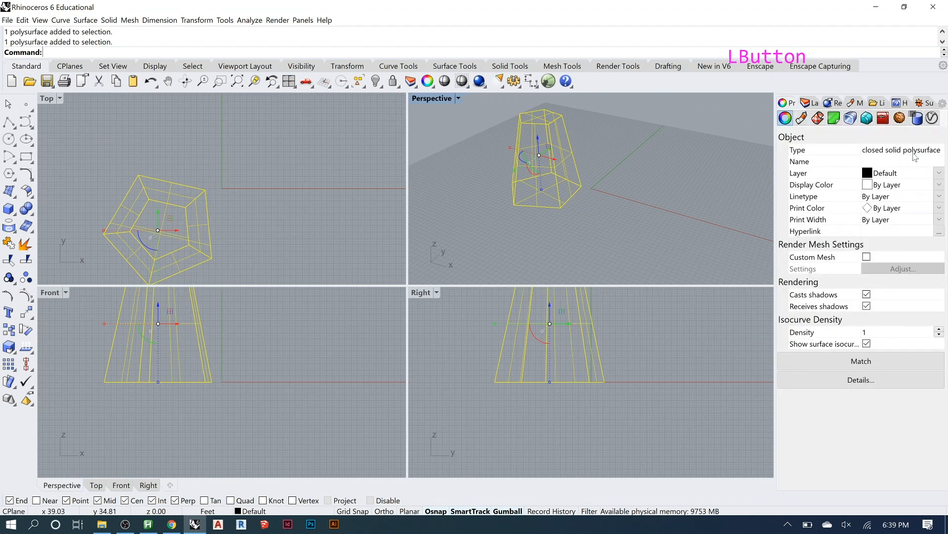
- Draw a five-sided inscribed polygon curve on the ground plane beside the truncated pyramid, near the origin
{"action": "left_click", "coordinate": [9, 175]}
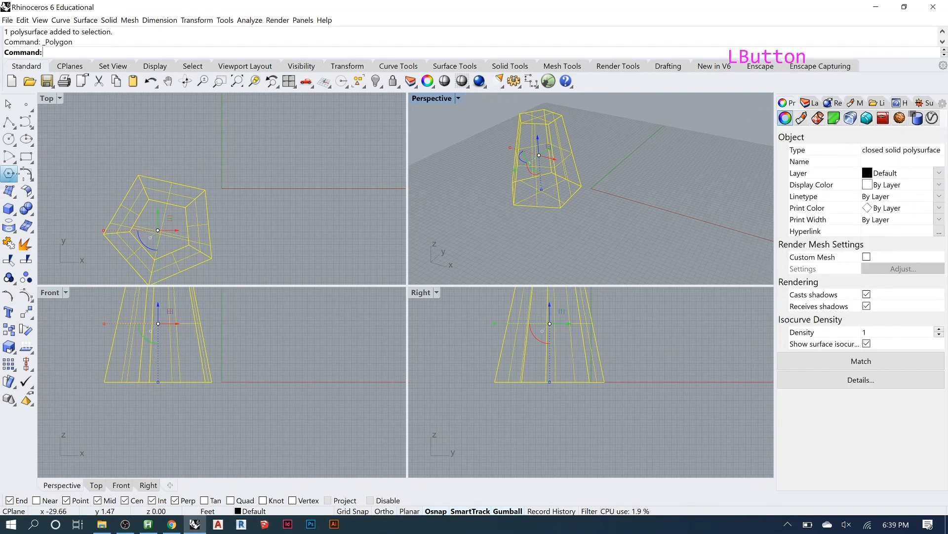
{"action": "left_click", "coordinate": [635, 194]}
{"action": "left_click", "coordinate": [663, 214]}
- Check the object type of the polygon alone and of the polygon and pyramid together, and clear the selection
{"action": "left_click_drag", "start_coordinate": [688, 173], "coordinate": [633, 214]}
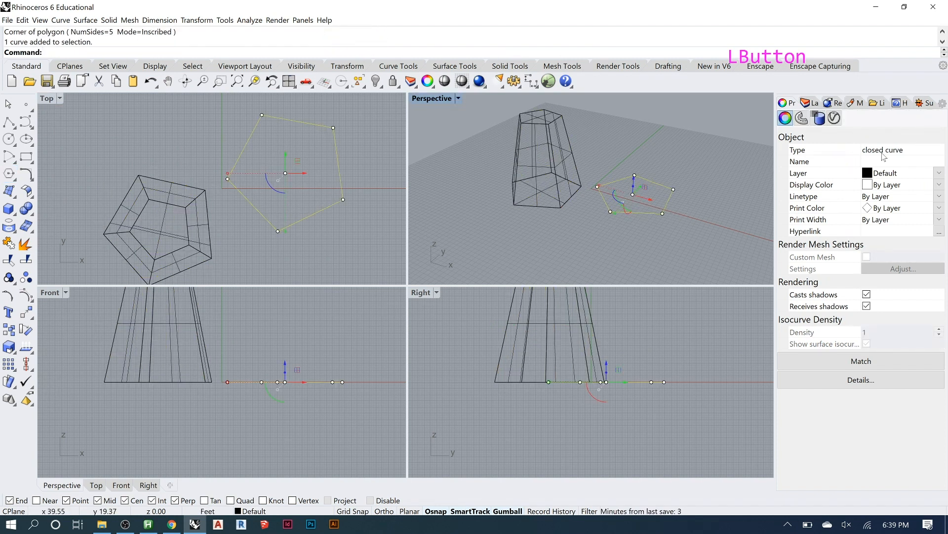
{"action": "left_click", "coordinate": [562, 167]}
{"action": "left_click_drag", "start_coordinate": [689, 155], "coordinate": [545, 216]}
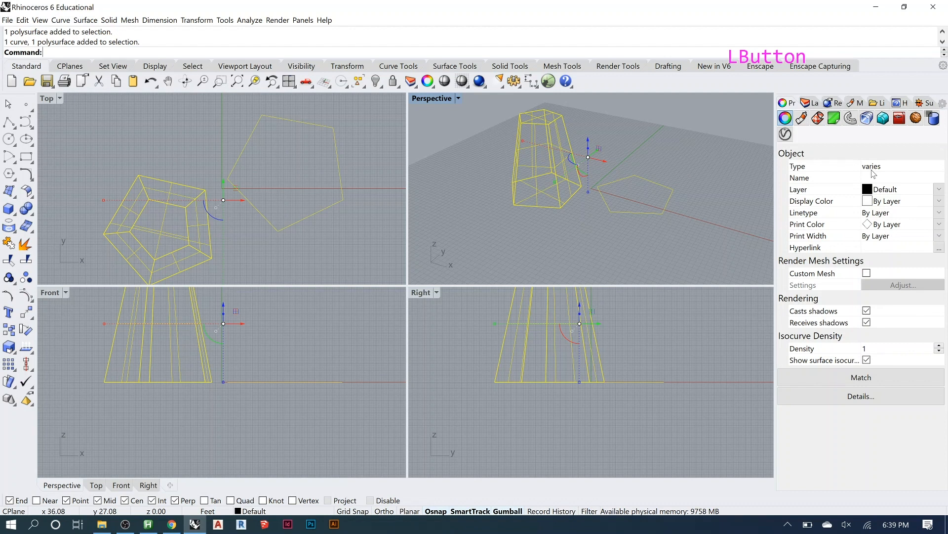
{"action": "left_click", "coordinate": [676, 168]}
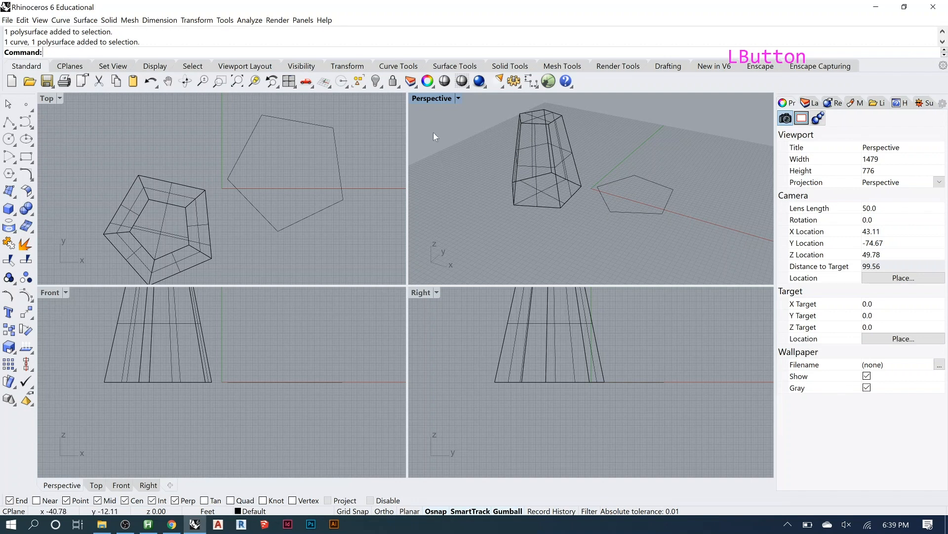
- Set the Perspective viewport's display mode to Shaded
{"action": "left_click", "coordinate": [458, 98]}
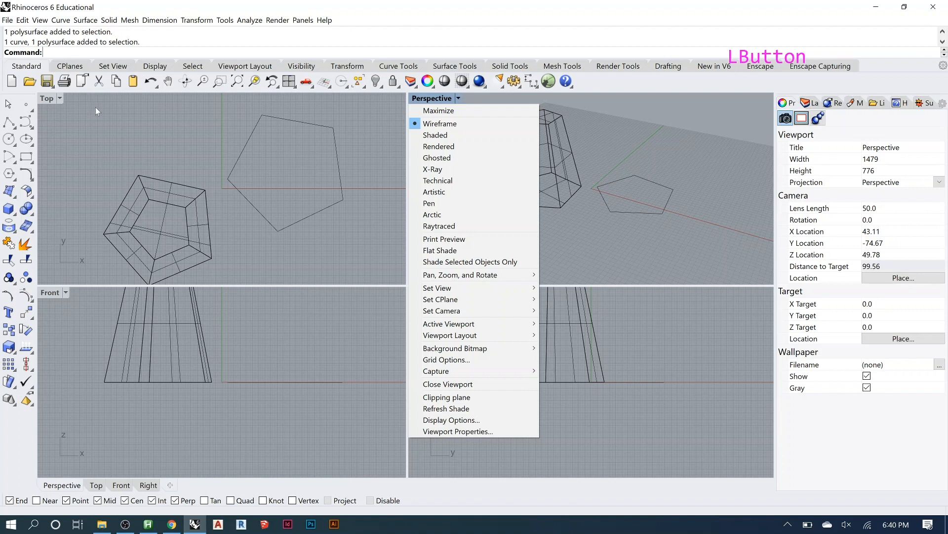
{"action": "left_click", "coordinate": [442, 134]}
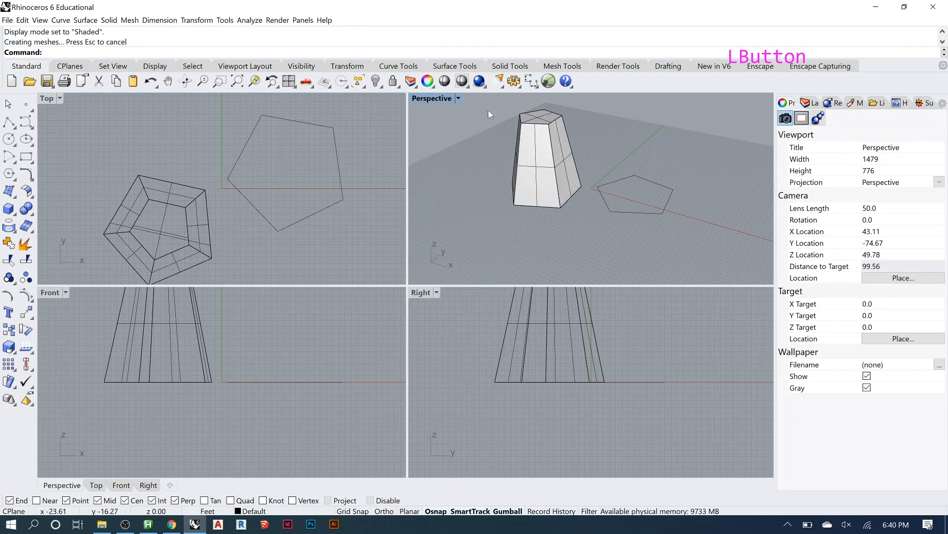
{"action": "right_click_drag", "start_coordinate": [553, 167], "coordinate": [492, 170]}
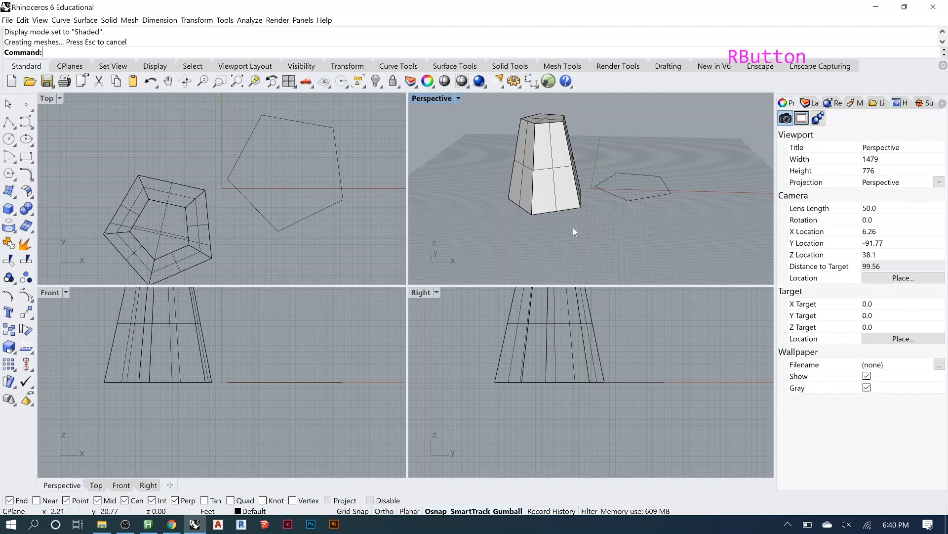
- Select both the pyramid and the polygon, and zoom the Perspective view to the selected objects
{"action": "left_click", "coordinate": [561, 181]}
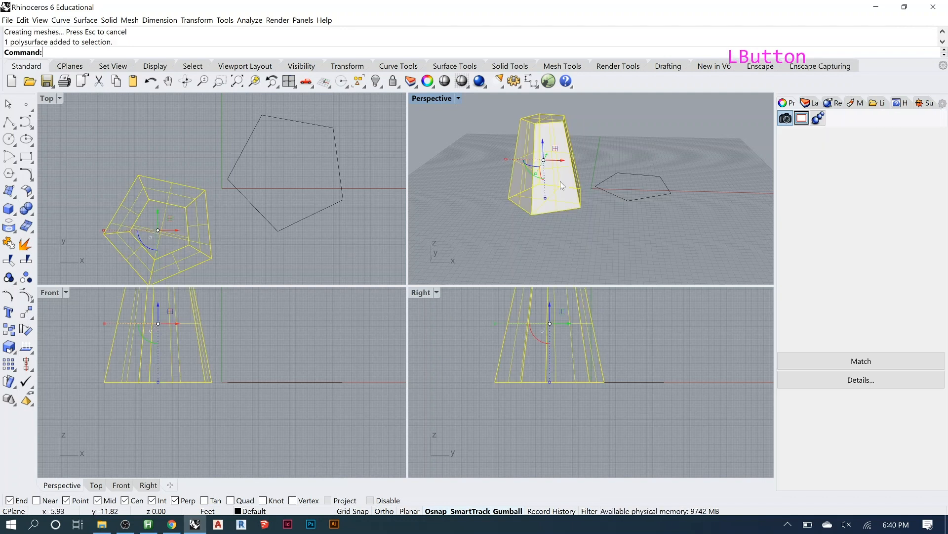
{"action": "left_click", "coordinate": [646, 223]}
{"action": "left_click_drag", "start_coordinate": [677, 150], "coordinate": [544, 213]}
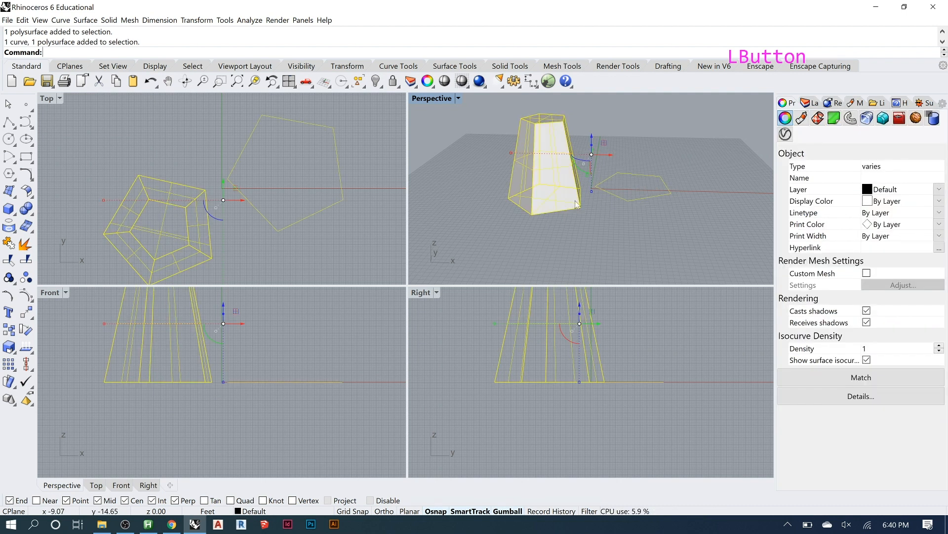
{"action": "left_click", "coordinate": [255, 82]}
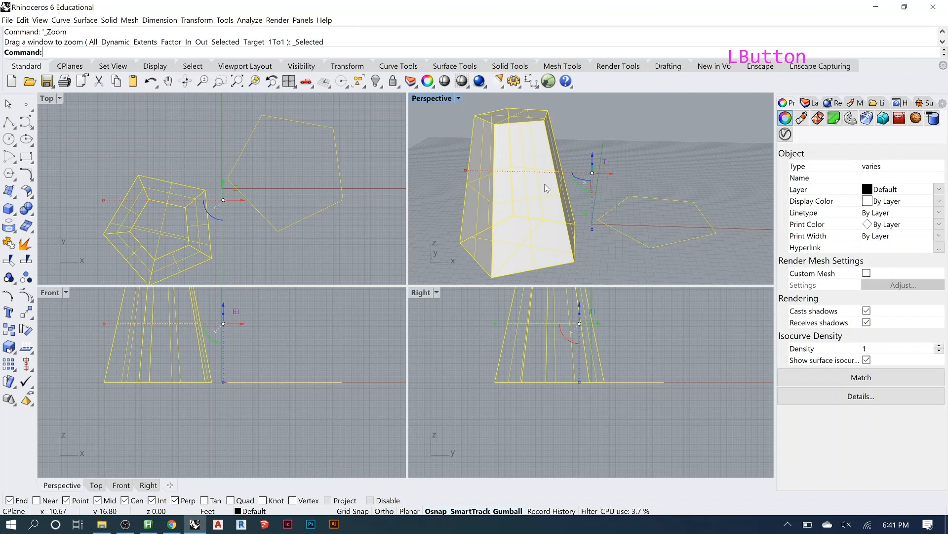
{"action": "right_click_drag", "start_coordinate": [566, 183], "coordinate": [607, 190]}
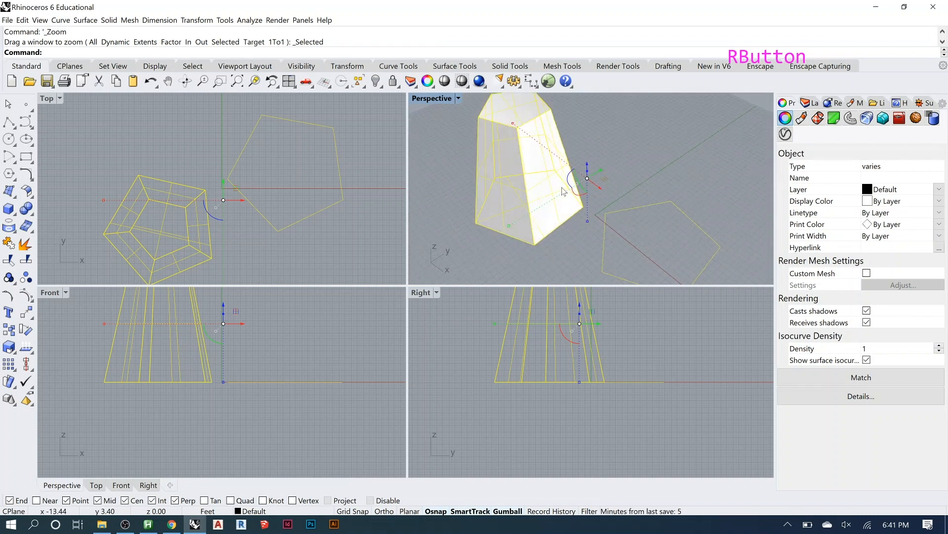
- Maximize and restore the Perspective viewport, and widen it by narrowing the Top viewport
{"action": "double_click", "coordinate": [428, 99]}
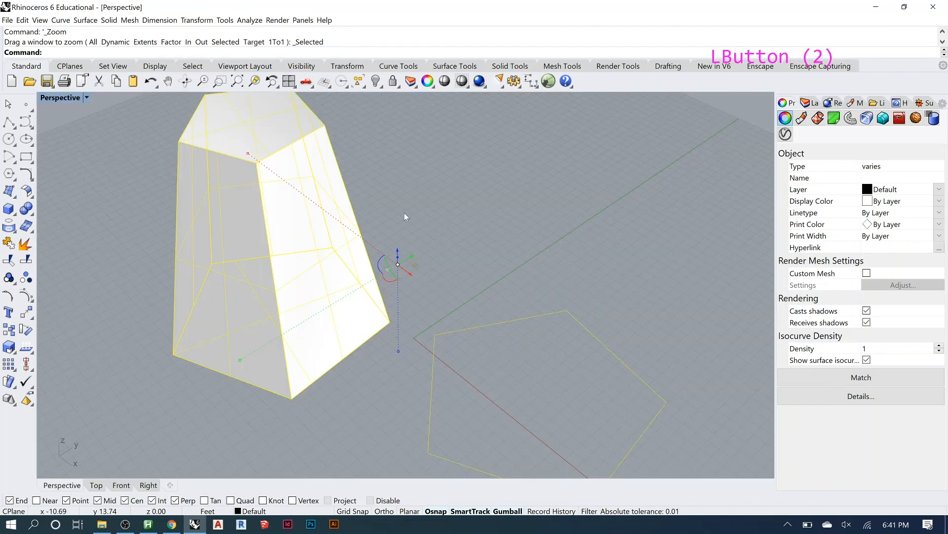
{"action": "double_click", "coordinate": [64, 98]}
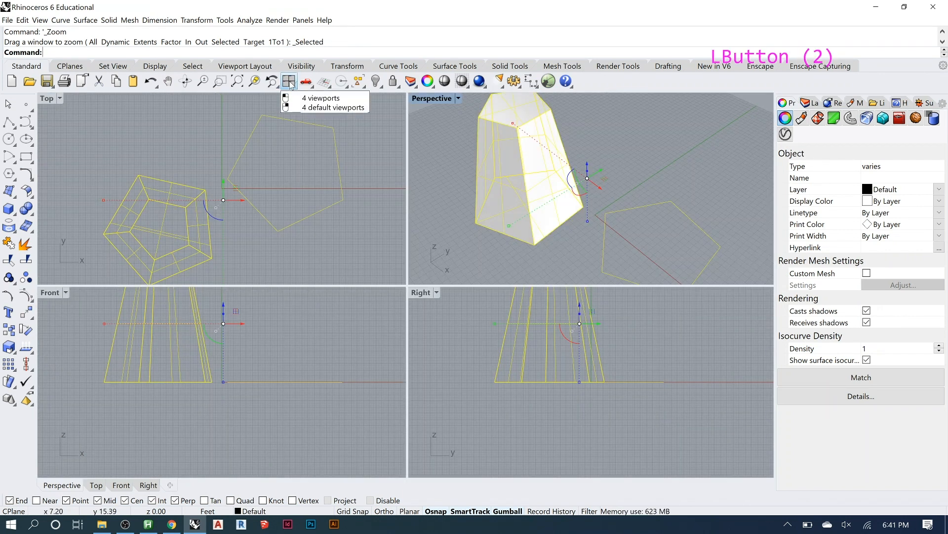
{"action": "left_click", "coordinate": [342, 129]}
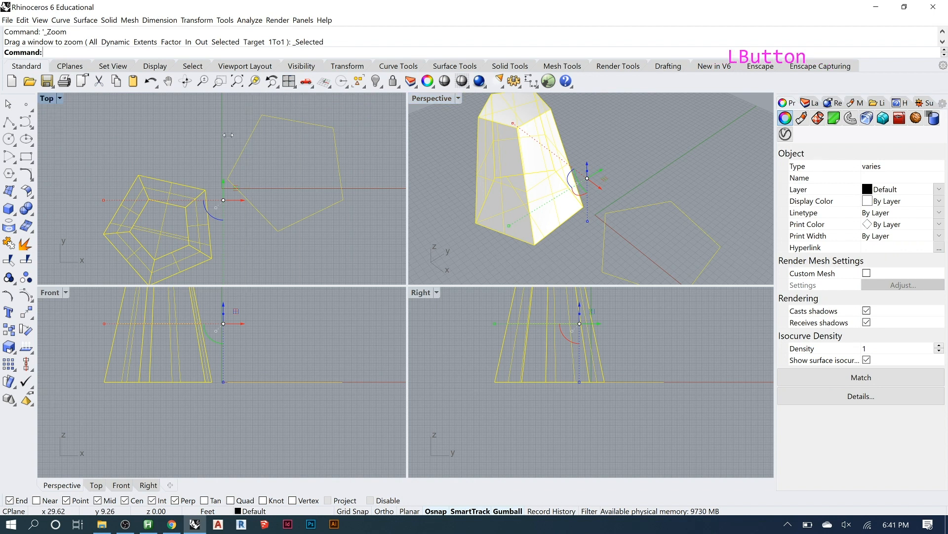
{"action": "left_click_drag", "start_coordinate": [228, 135], "coordinate": [229, 134]}
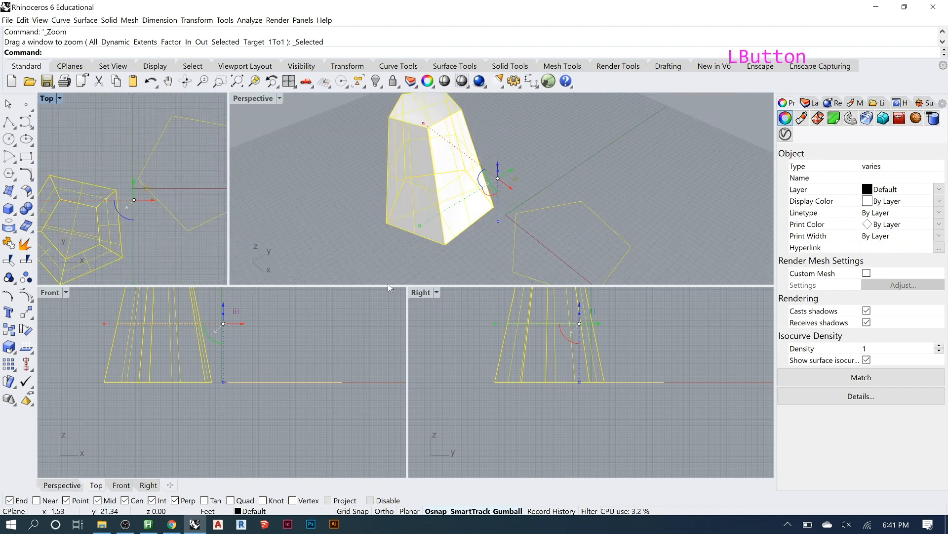
- Enlarge the Perspective viewport by shifting the corner shared by the viewports, and zoom the Right view to the selected objects
{"action": "left_click_drag", "start_coordinate": [388, 283], "coordinate": [269, 388]}
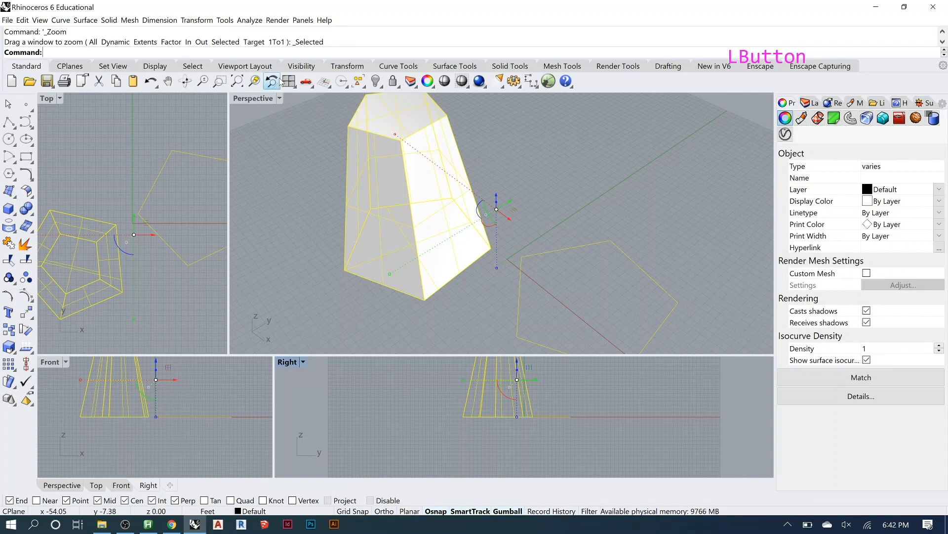
{"action": "left_click", "coordinate": [256, 82]}
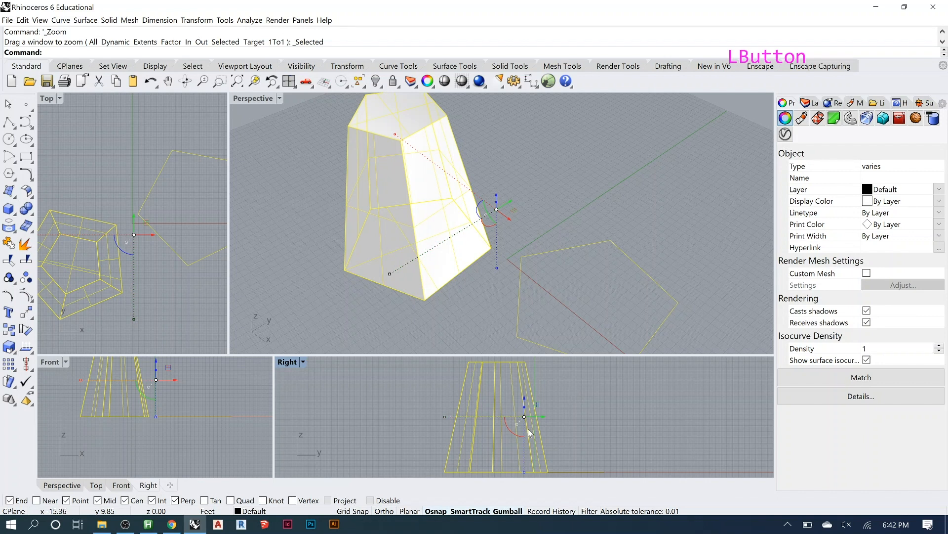
- Reselect the pyramid and the polygon, and zoom to them in the Perspective viewport and in all viewports
{"action": "left_click", "coordinate": [485, 289]}
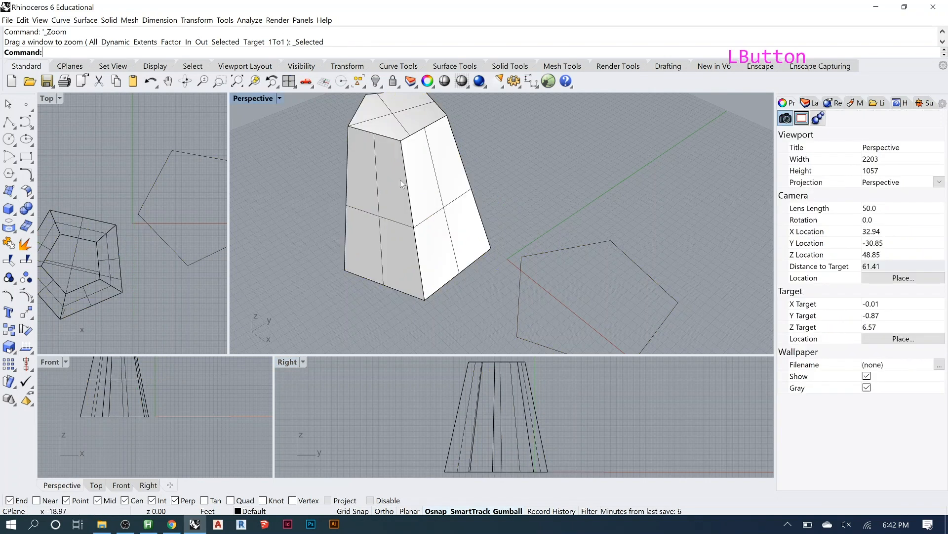
{"action": "left_click_drag", "start_coordinate": [463, 237], "coordinate": [420, 267]}
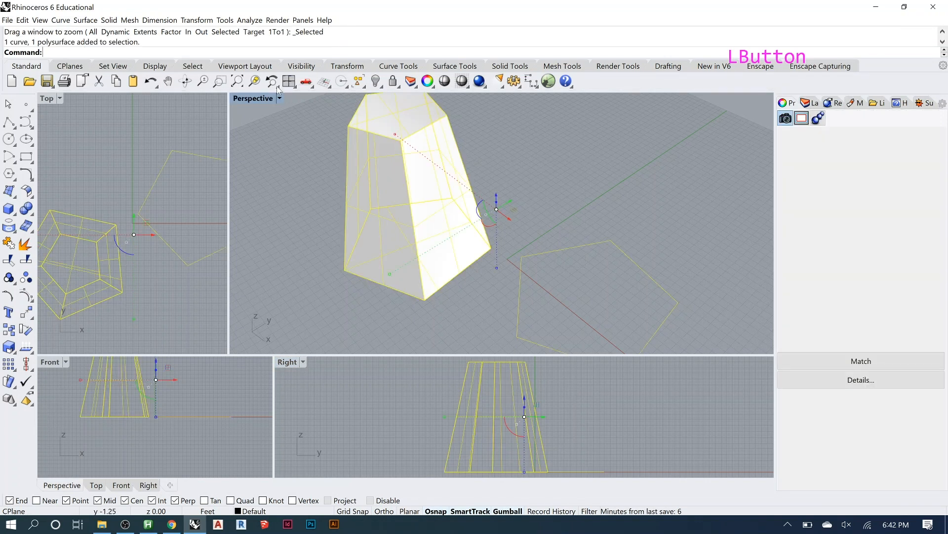
{"action": "left_click", "coordinate": [255, 82]}
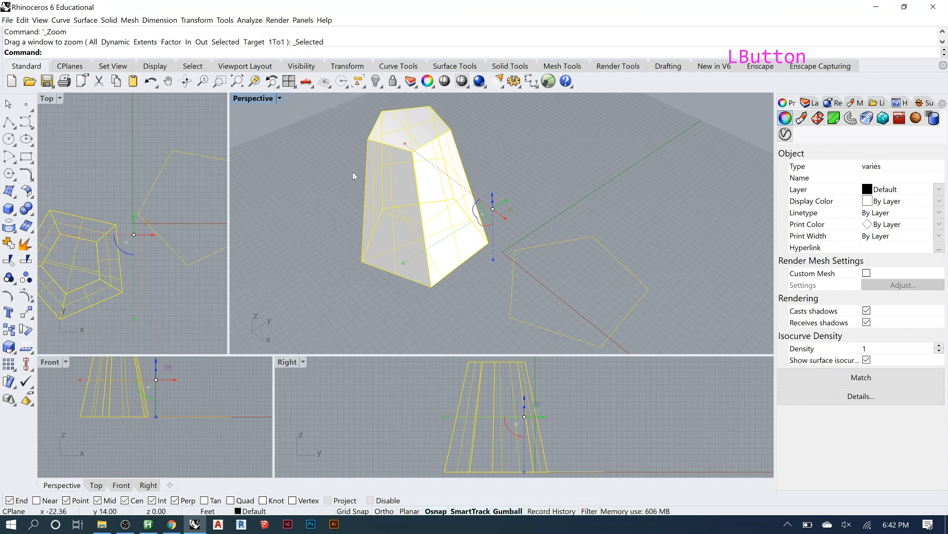
{"action": "right_click", "coordinate": [255, 81]}
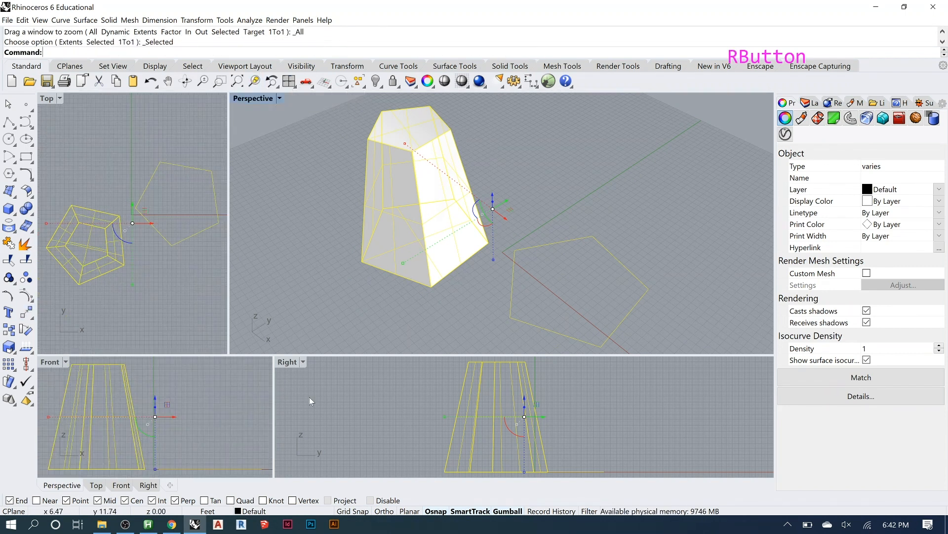
- Widen the Front viewport, make the Perspective viewport taller, and zoom all viewports to the selected objects
{"action": "left_click_drag", "start_coordinate": [272, 374], "coordinate": [411, 374]}
{"action": "left_click_drag", "start_coordinate": [239, 354], "coordinate": [238, 395]}
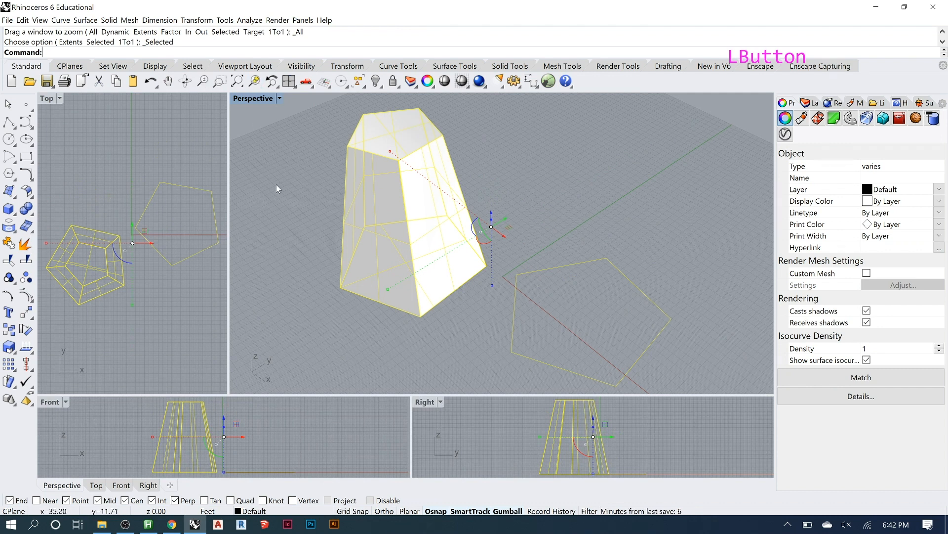
{"action": "right_click", "coordinate": [254, 82]}
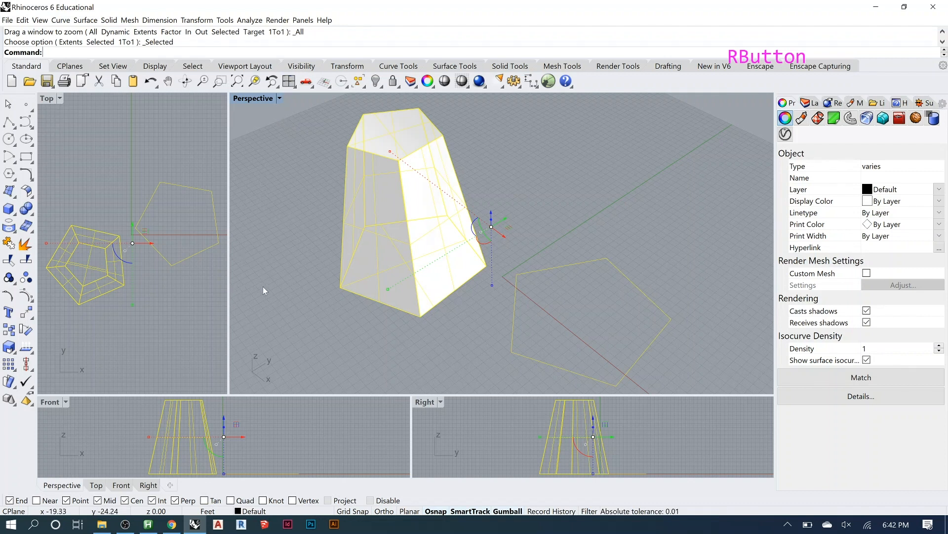
- Reselect the pyramid and the polygon, and reset the layout to four equal viewports
{"action": "left_click", "coordinate": [552, 230]}
{"action": "left_click_drag", "start_coordinate": [548, 187], "coordinate": [467, 305]}
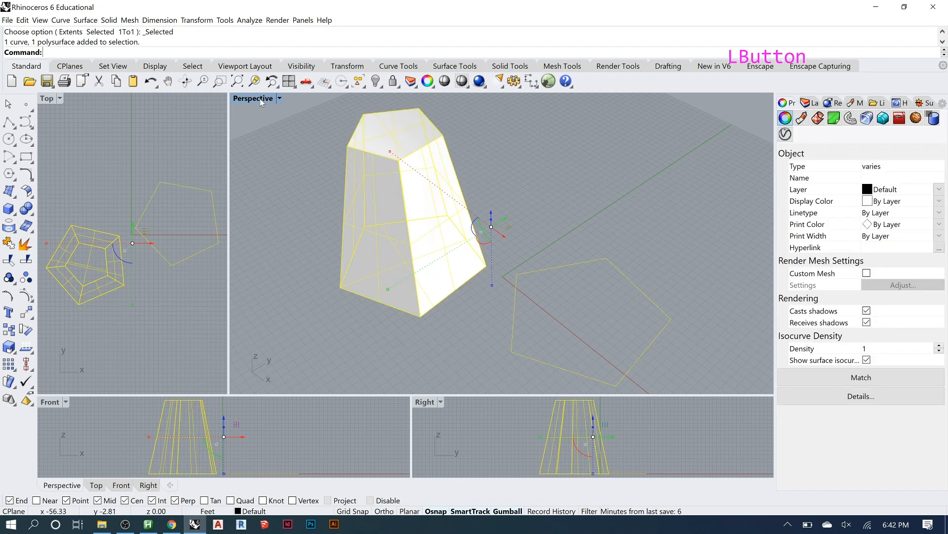
{"action": "left_click", "coordinate": [289, 83]}
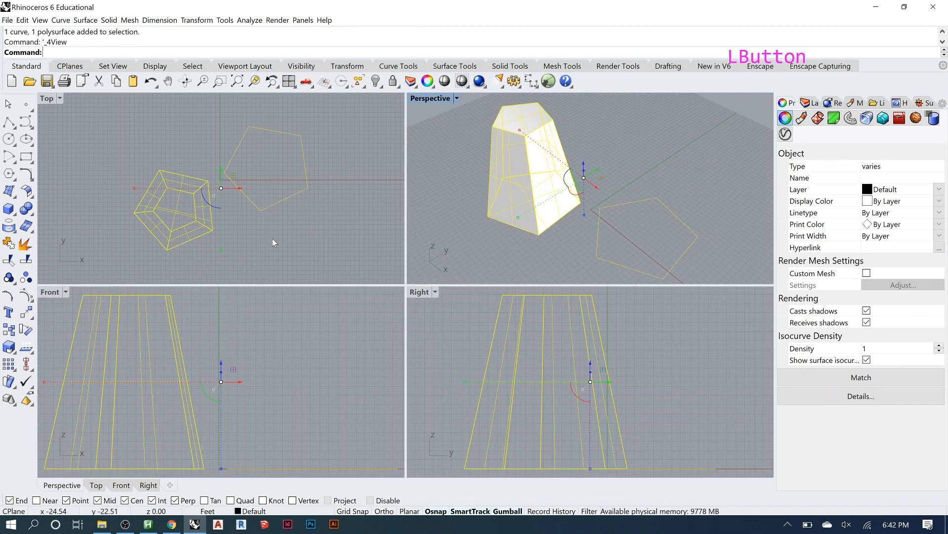
- Set the Right viewport to the NE isometric view
{"action": "left_click", "coordinate": [435, 292]}
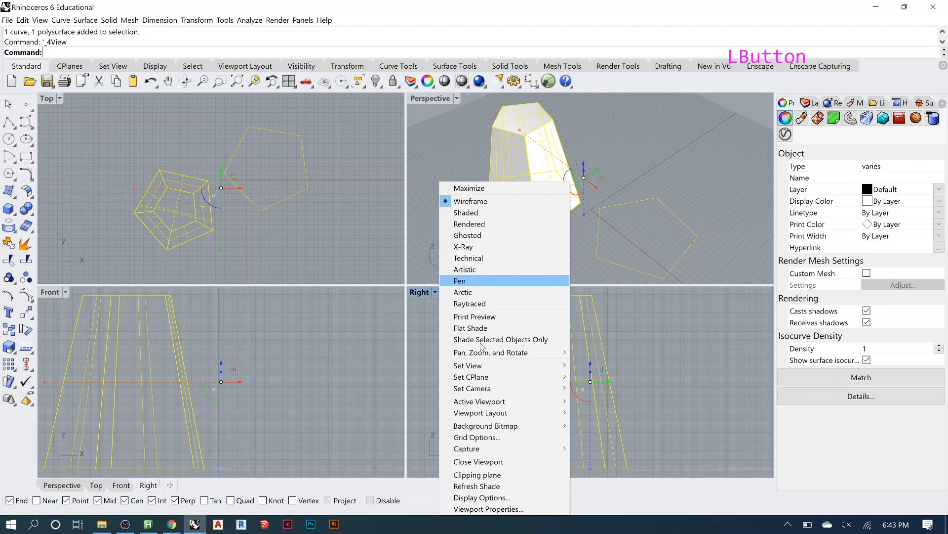
{"action": "mouse_move", "coordinate": [492, 390]}
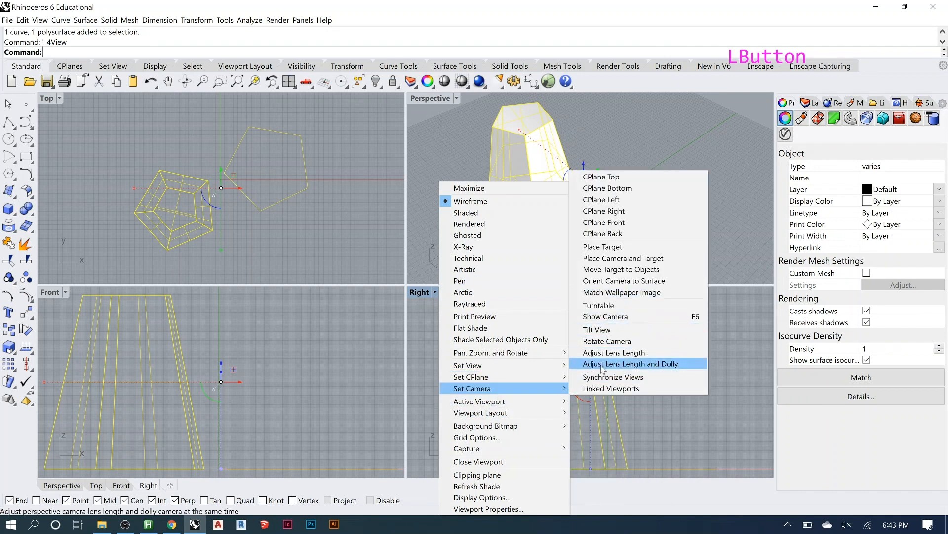
{"action": "mouse_move", "coordinate": [561, 366]}
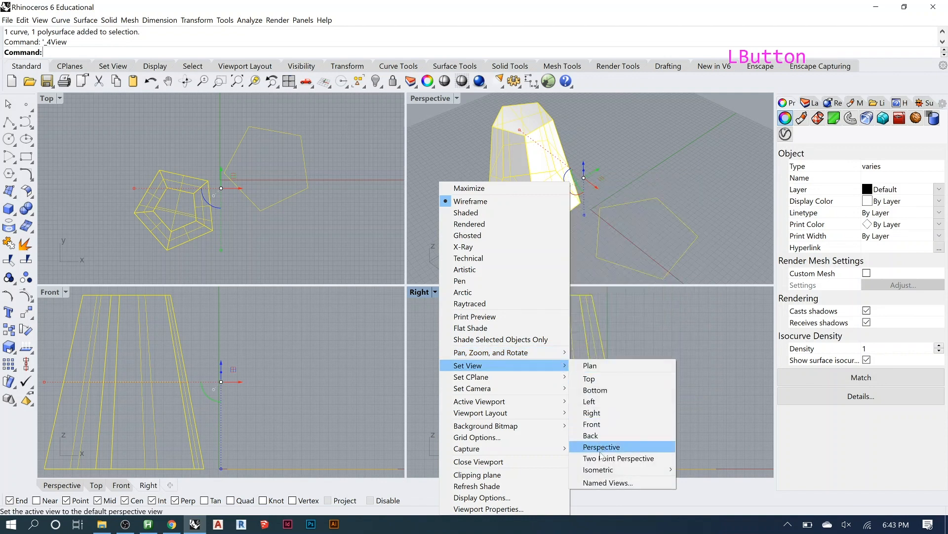
{"action": "mouse_move", "coordinate": [598, 468]}
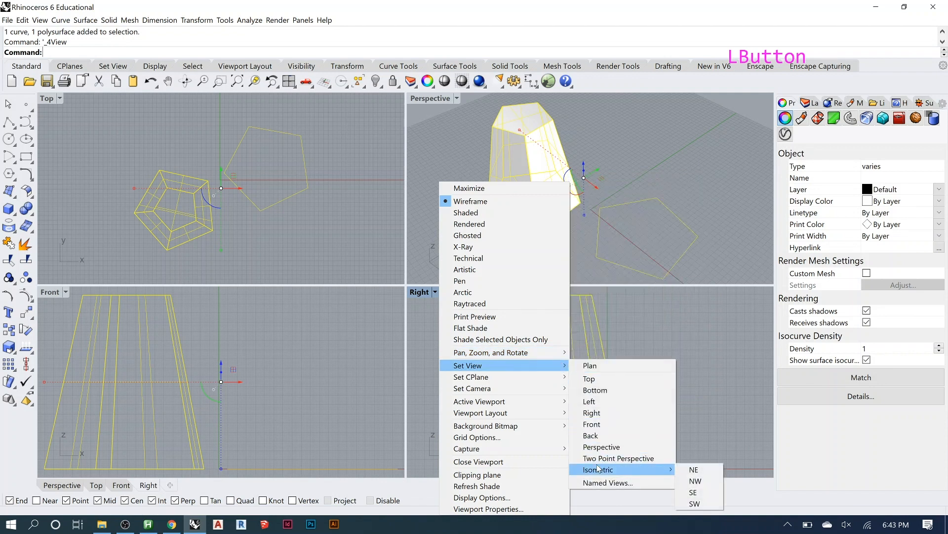
{"action": "left_click", "coordinate": [692, 469]}
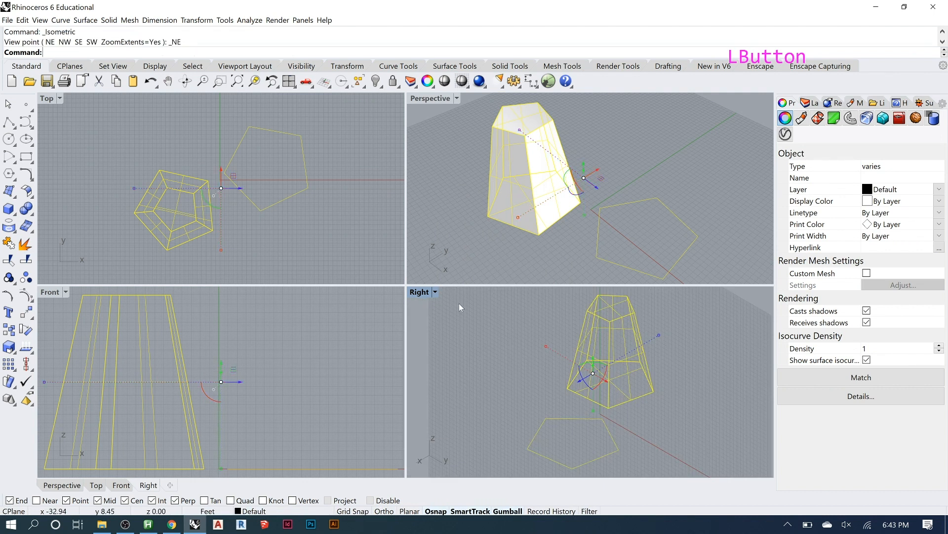
- Set the Front viewport to a Two Point Perspective view and fit both objects in it
{"action": "left_click", "coordinate": [66, 293]}
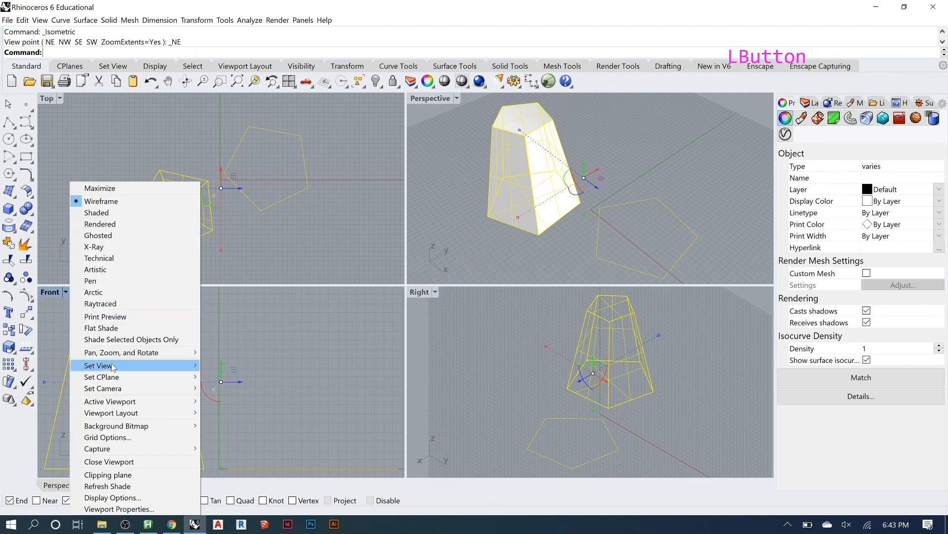
{"action": "mouse_move", "coordinate": [114, 366]}
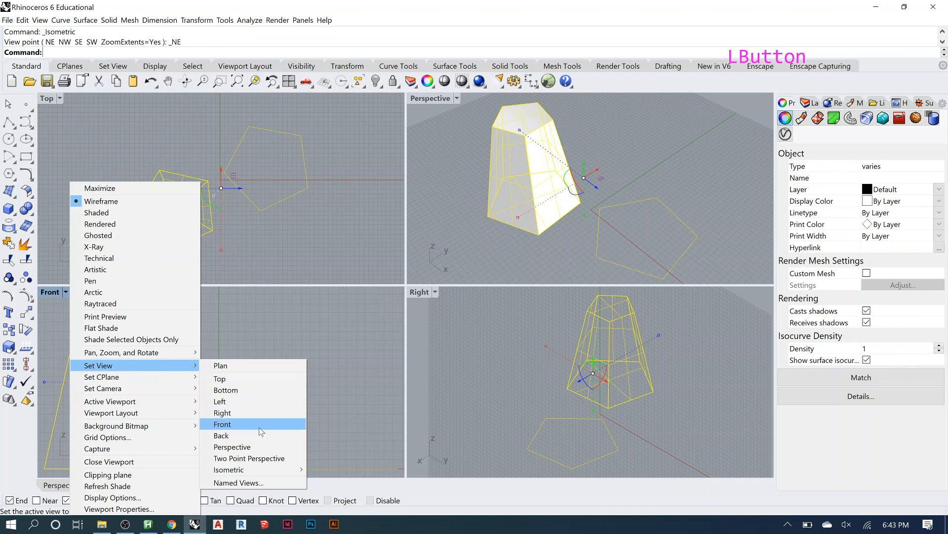
{"action": "left_click", "coordinate": [255, 458]}
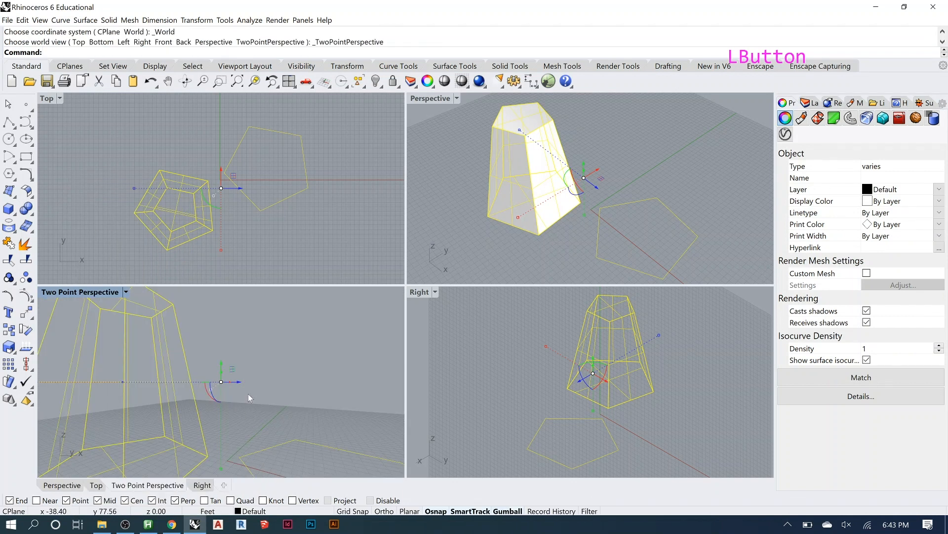
{"action": "scroll", "coordinate": [270, 399], "scroll_direction": "down", "scroll_amount": 3}
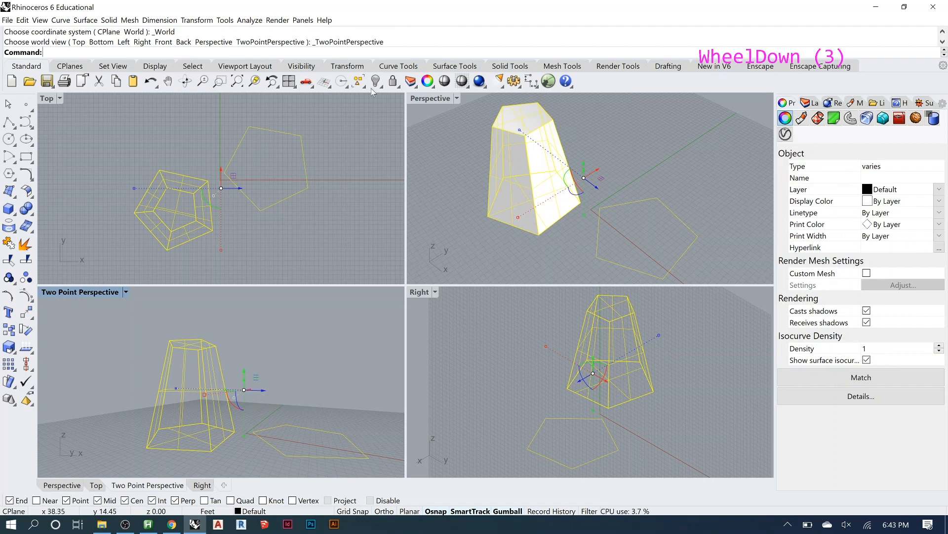
- Restore the default Front and Right views in the four-viewport layout, and maximize the Perspective viewport
{"action": "right_click", "coordinate": [292, 83]}
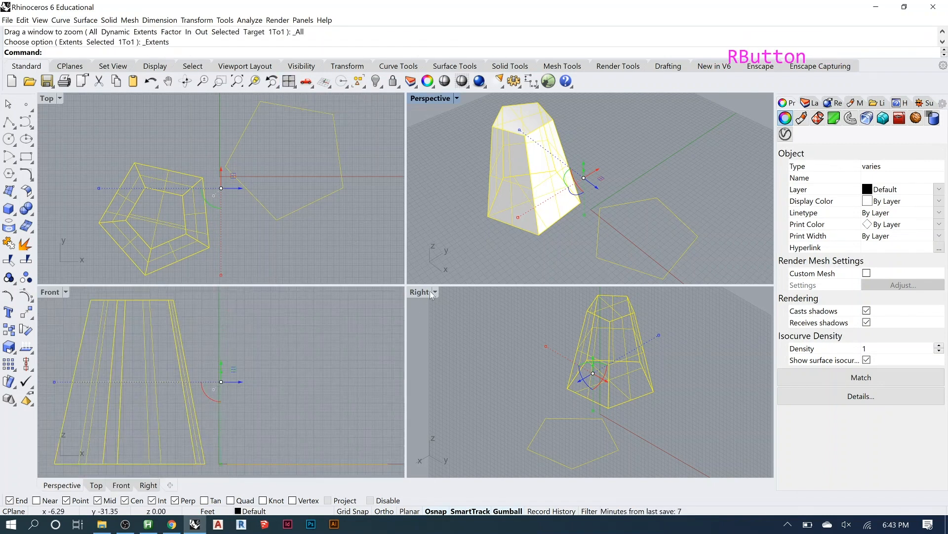
{"action": "right_click", "coordinate": [288, 83]}
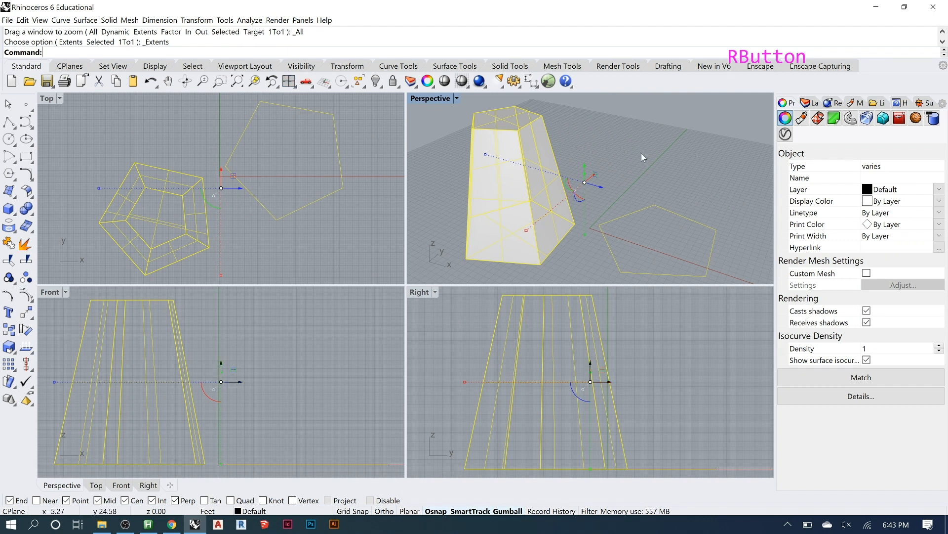
{"action": "double_click", "coordinate": [426, 99]}
- Reselect the pyramid and the polygon together, and turn the Gumball off and back on
{"action": "left_click", "coordinate": [462, 245]}
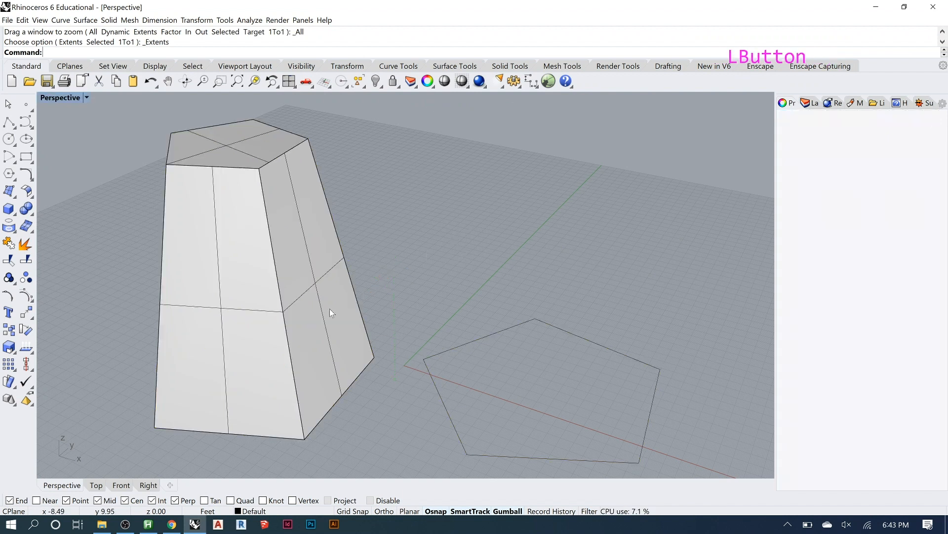
{"action": "left_click", "coordinate": [313, 312]}
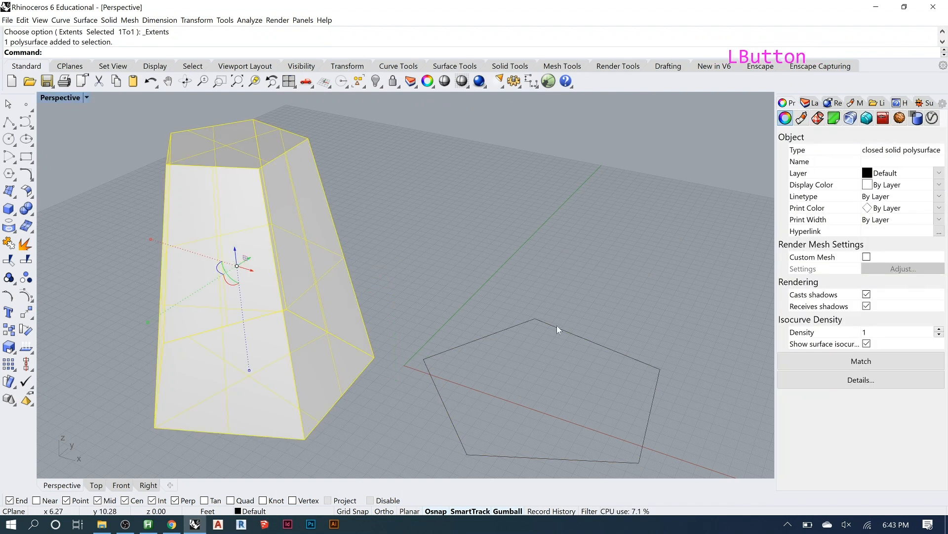
{"action": "left_click_drag", "start_coordinate": [474, 300], "coordinate": [335, 381]}
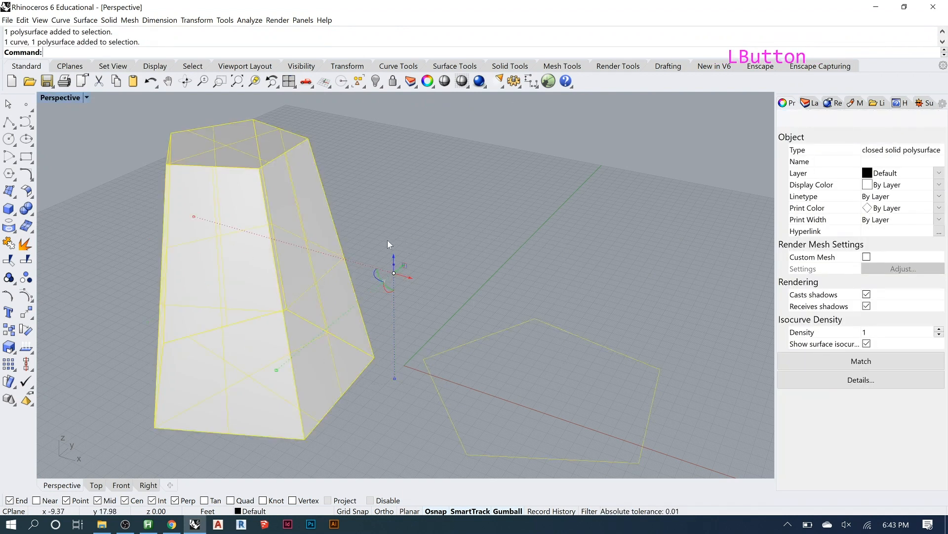
{"action": "left_click", "coordinate": [507, 511]}
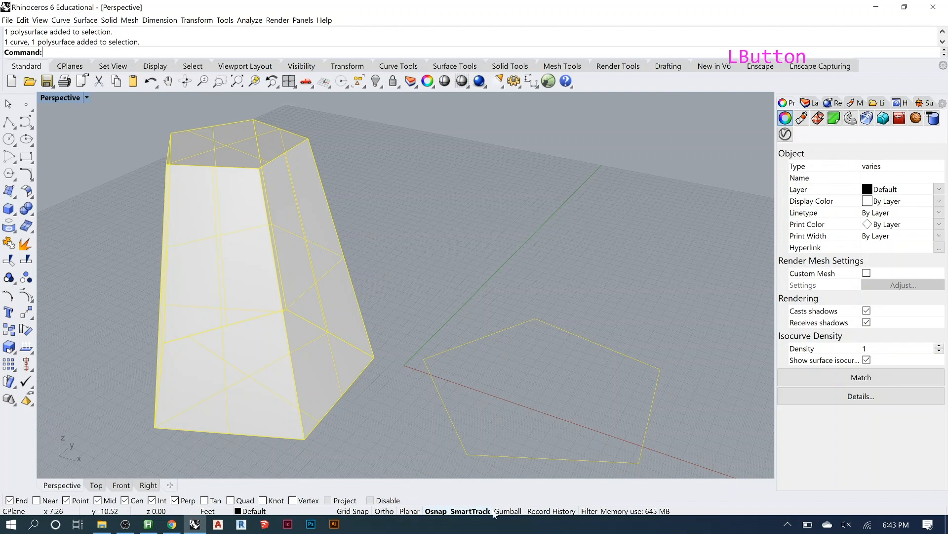
{"action": "left_click", "coordinate": [508, 511]}
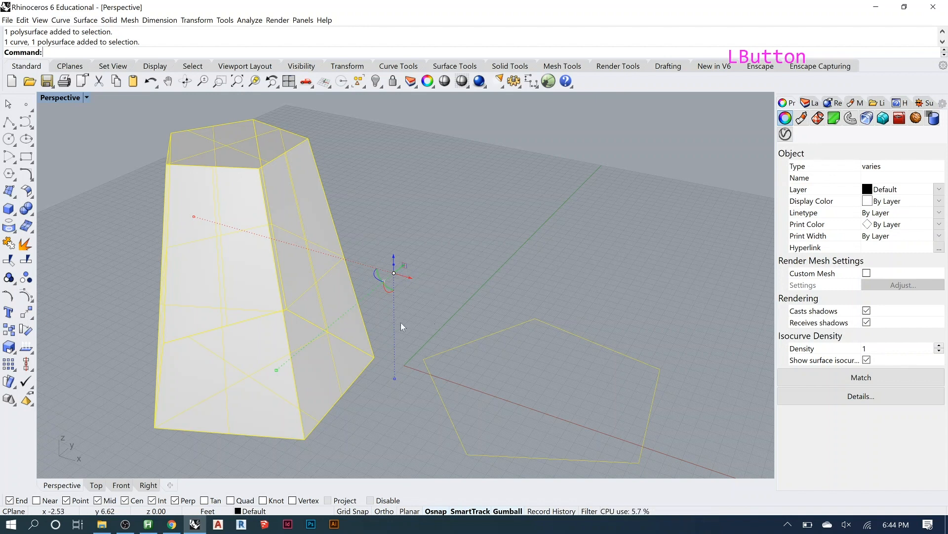
- Move the pyramid and the polygon together along the X axis with the gumball, and back past their starting position
{"action": "right_click_drag", "start_coordinate": [379, 317], "coordinate": [352, 288]}
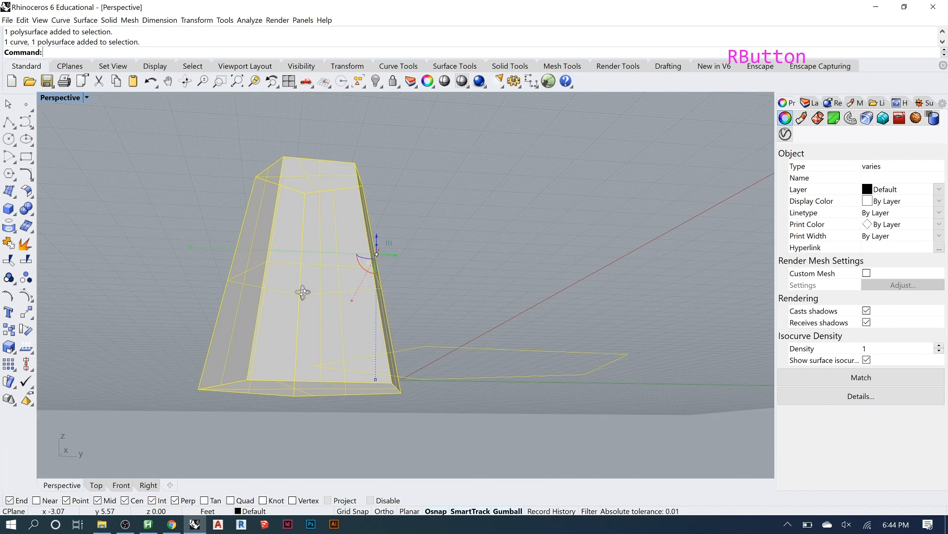
{"action": "right_click_drag", "start_coordinate": [303, 292], "coordinate": [377, 253]}
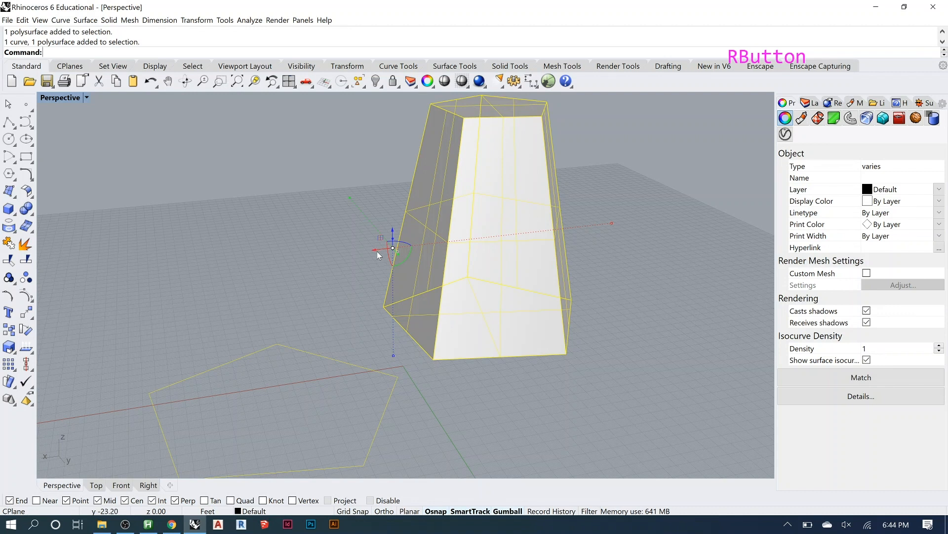
{"action": "left_click", "coordinate": [382, 249]}
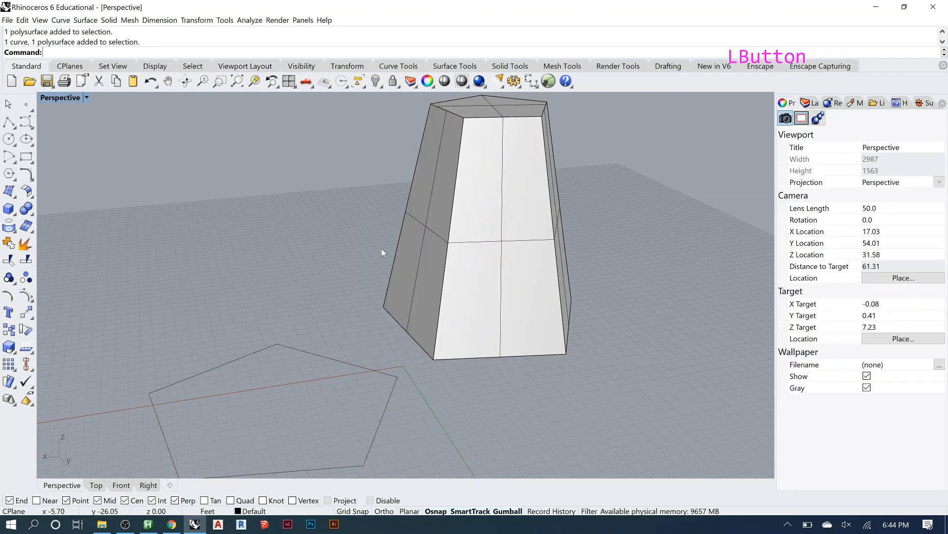
{"action": "scroll", "coordinate": [466, 258], "scroll_direction": "down", "scroll_amount": 2}
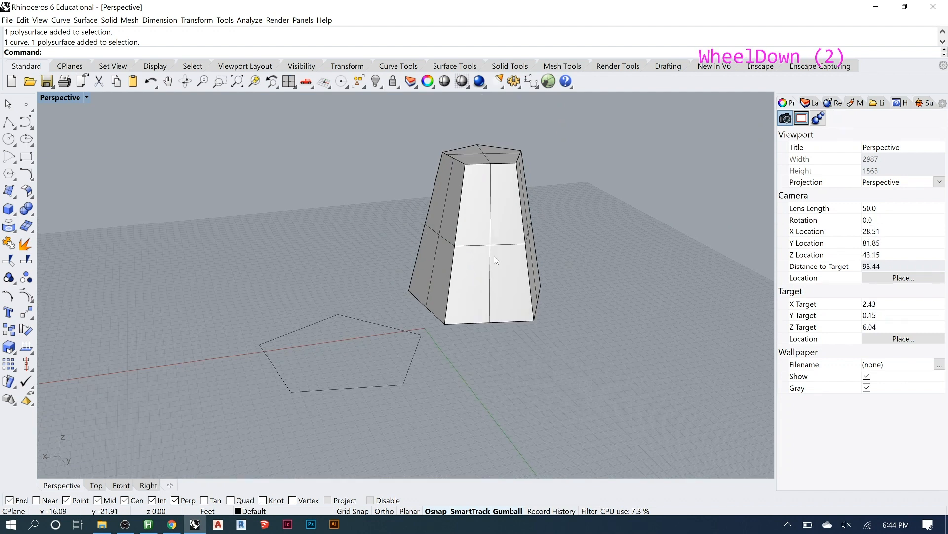
{"action": "left_click", "coordinate": [408, 254]}
{"action": "left_click_drag", "start_coordinate": [404, 254], "coordinate": [255, 275]}
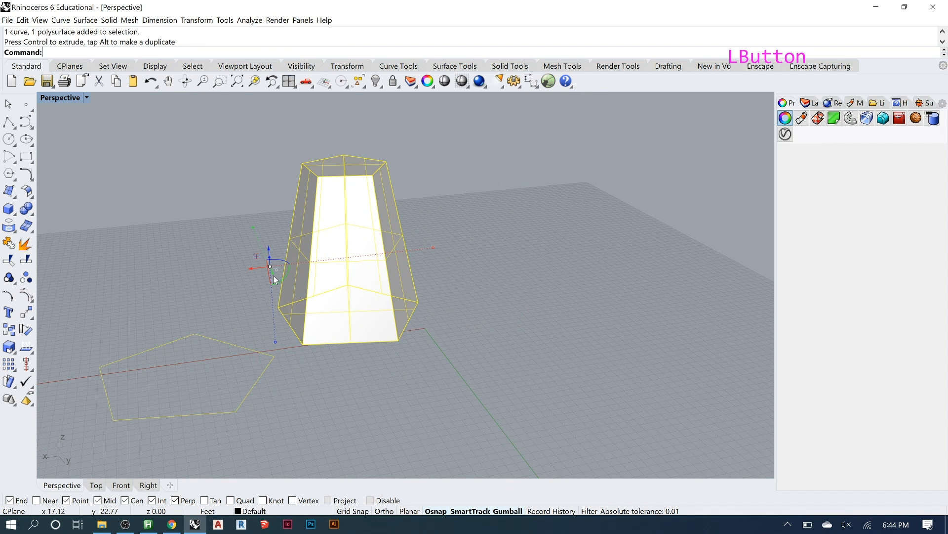
{"action": "left_click_drag", "start_coordinate": [274, 275], "coordinate": [426, 251]}
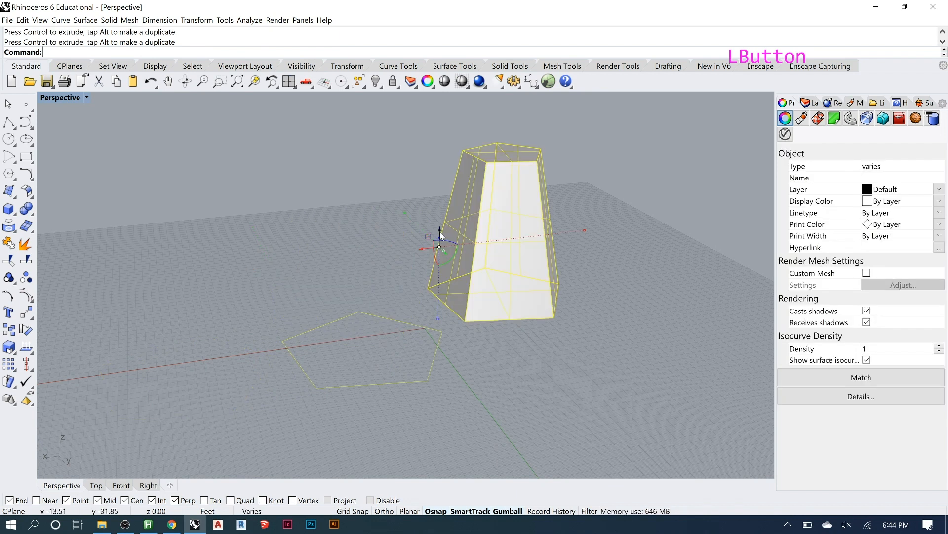
- Move the pyramid and the polygon up along the Z axis with the gumball, and restore the four-viewport layout
{"action": "left_click", "coordinate": [443, 206]}
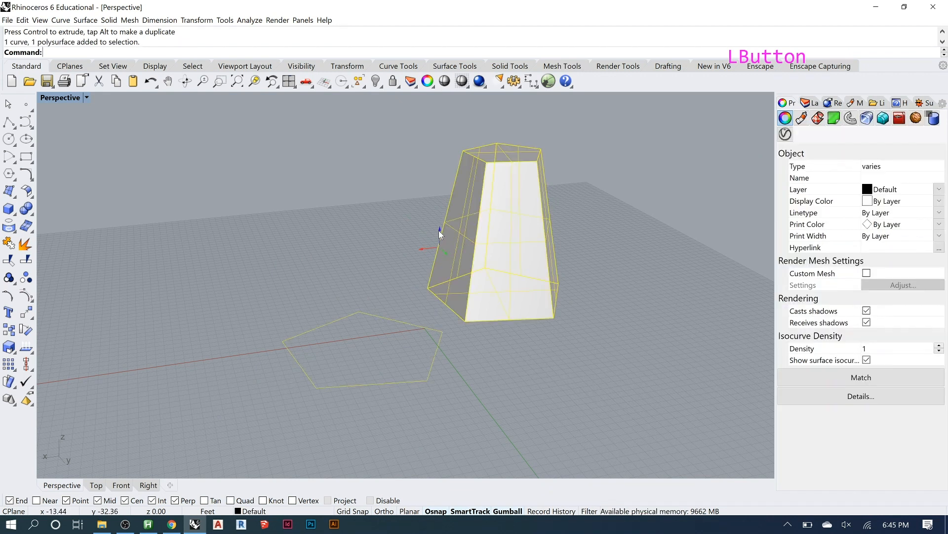
{"action": "left_click_drag", "start_coordinate": [439, 231], "coordinate": [439, 199]}
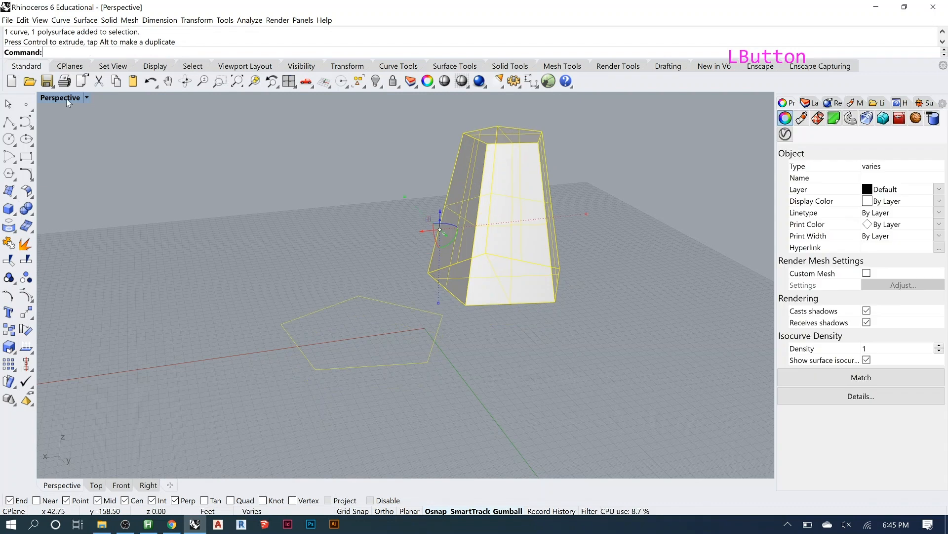
{"action": "double_click", "coordinate": [66, 99]}
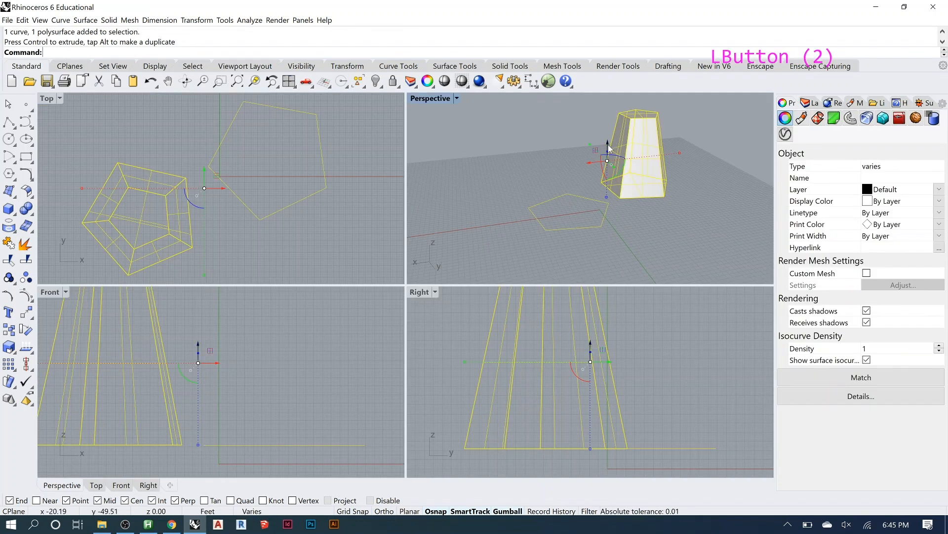
- Move the pyramid and the polygon down along the Z axis and along the Y axis with the gumball, and maximize the Perspective viewport
{"action": "left_click_drag", "start_coordinate": [609, 147], "coordinate": [620, 186]}
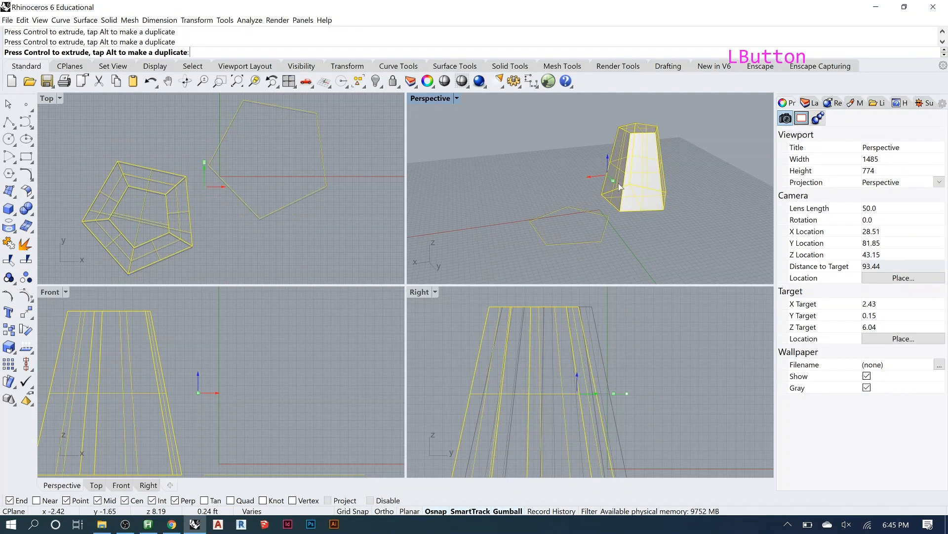
{"action": "left_click_drag", "start_coordinate": [621, 187], "coordinate": [620, 186]}
{"action": "right_click_drag", "start_coordinate": [582, 163], "coordinate": [587, 199]}
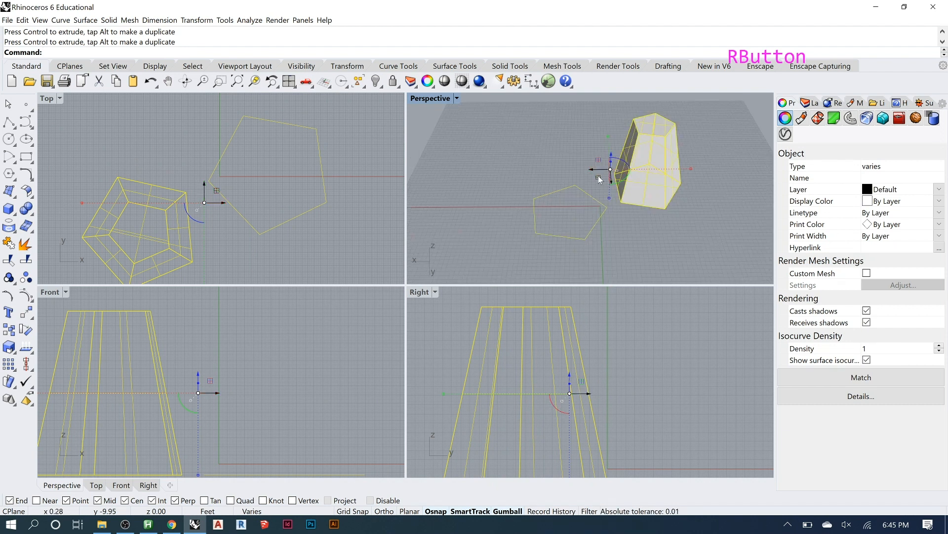
{"action": "double_click", "coordinate": [430, 98]}
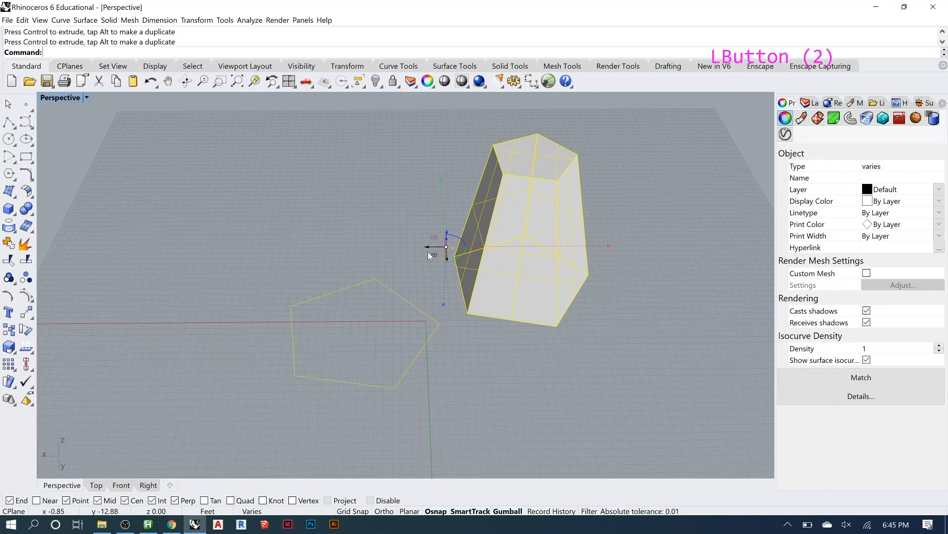
- Move the pyramid and the polygon freely within the XY plane and within the YZ plane using the gumball's plane handles
{"action": "left_click_drag", "start_coordinate": [428, 251], "coordinate": [317, 265]}
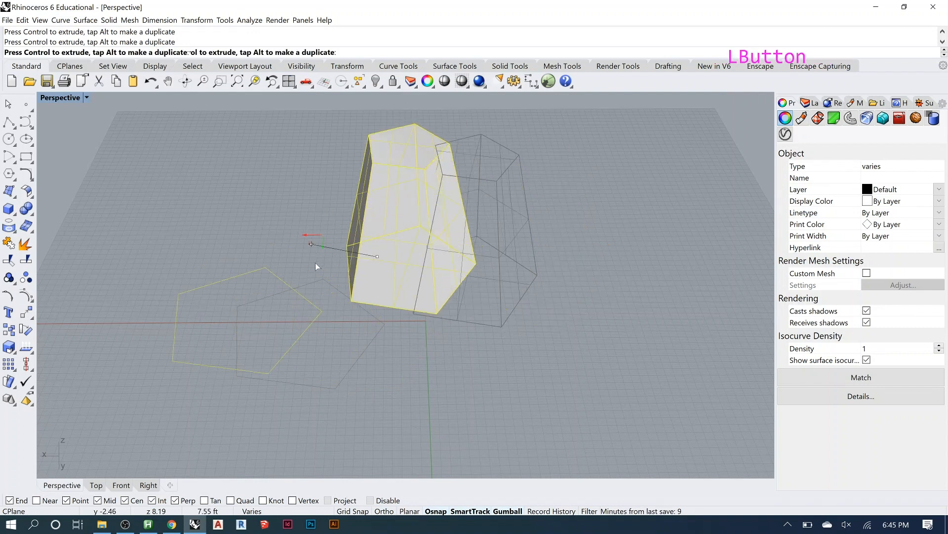
{"action": "left_click_drag", "start_coordinate": [315, 262], "coordinate": [568, 254]}
{"action": "right_click", "coordinate": [568, 265]}
{"action": "right_click_drag", "start_coordinate": [567, 261], "coordinate": [384, 260]}
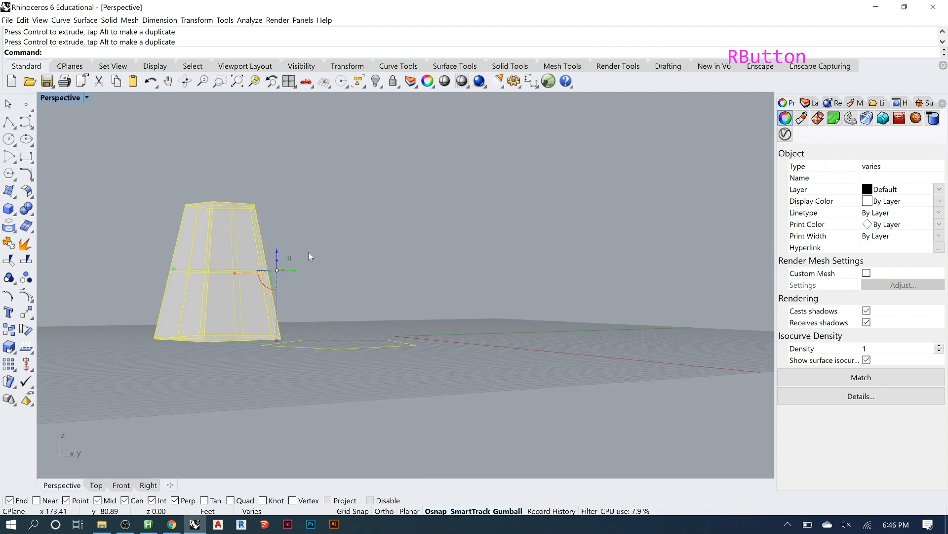
{"action": "left_click_drag", "start_coordinate": [309, 254], "coordinate": [317, 254]}
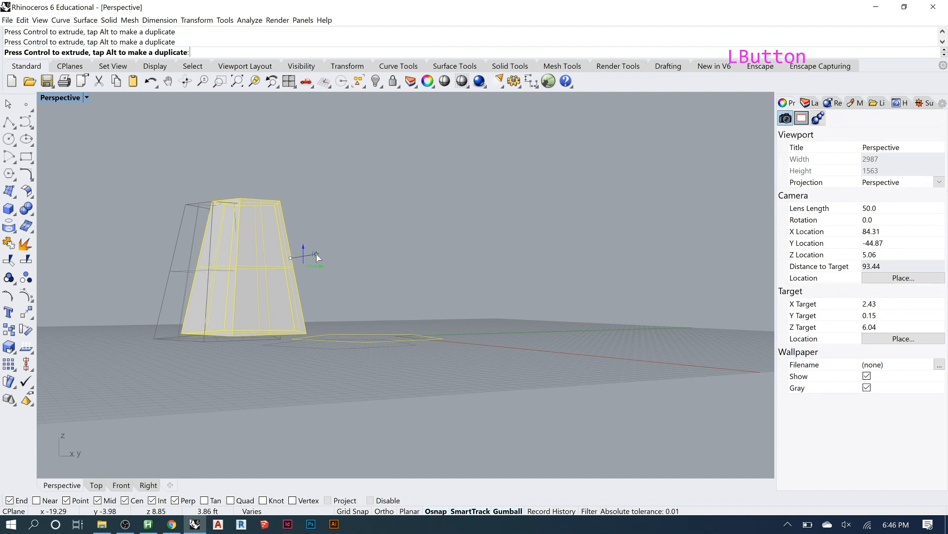
- Rotate the pyramid and the polygon about the Z axis and about the X axis with the gumball, and undo the rotations
{"action": "scroll", "coordinate": [375, 219], "scroll_direction": "down", "scroll_amount": 1}
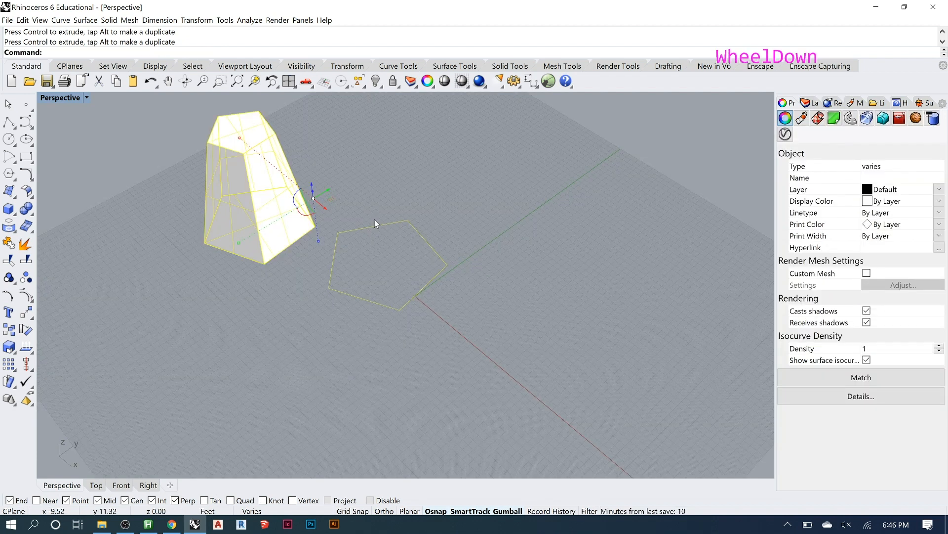
{"action": "scroll", "coordinate": [257, 197], "scroll_direction": "up", "scroll_amount": 2}
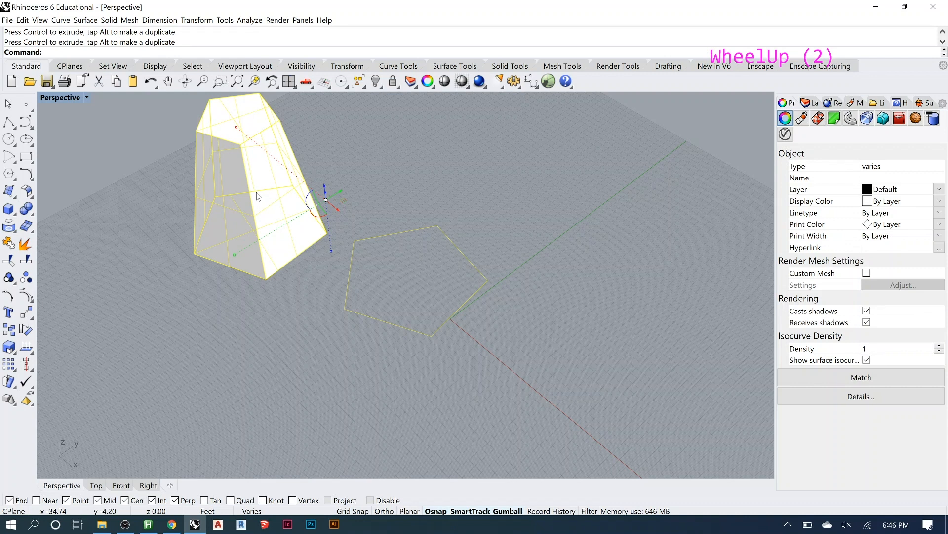
{"action": "scroll", "coordinate": [257, 196], "scroll_direction": "up", "scroll_amount": 2}
{"action": "left_click_drag", "start_coordinate": [323, 196], "coordinate": [319, 211]}
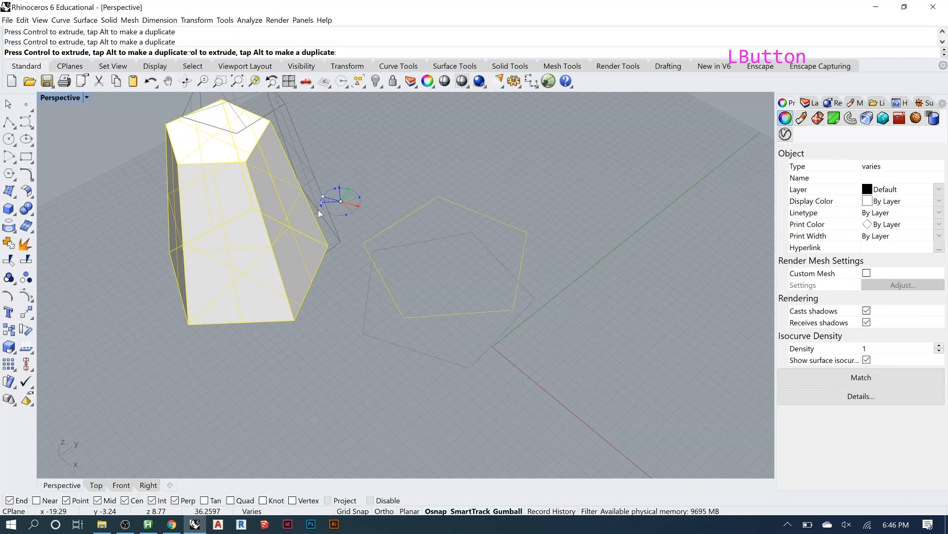
{"action": "left_click_drag", "start_coordinate": [319, 213], "coordinate": [327, 209]}
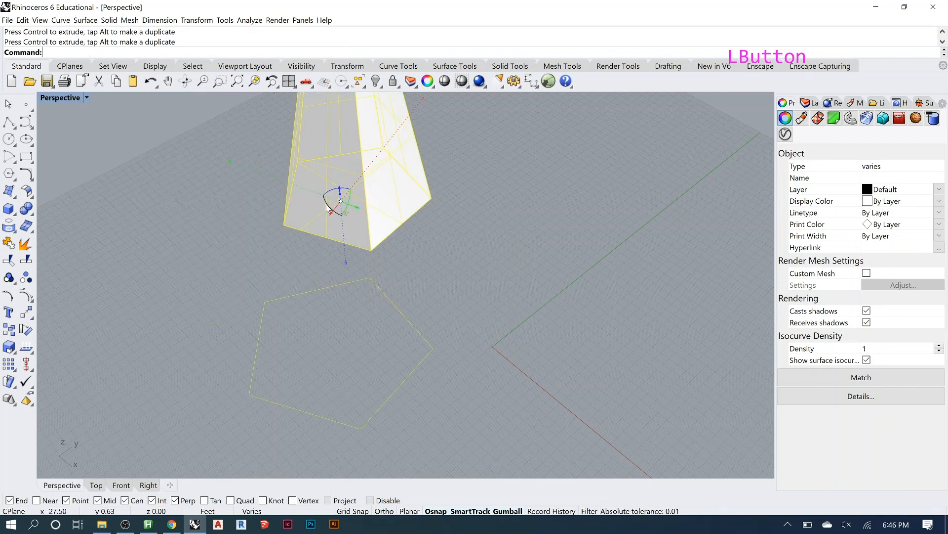
{"action": "left_click_drag", "start_coordinate": [327, 209], "coordinate": [370, 241]}
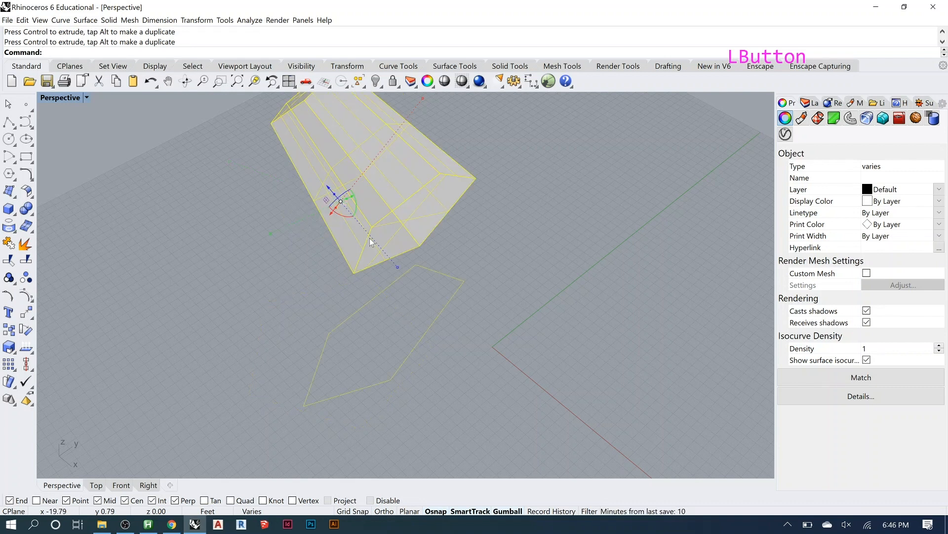
{"action": "key", "text": "ctrl+z"}
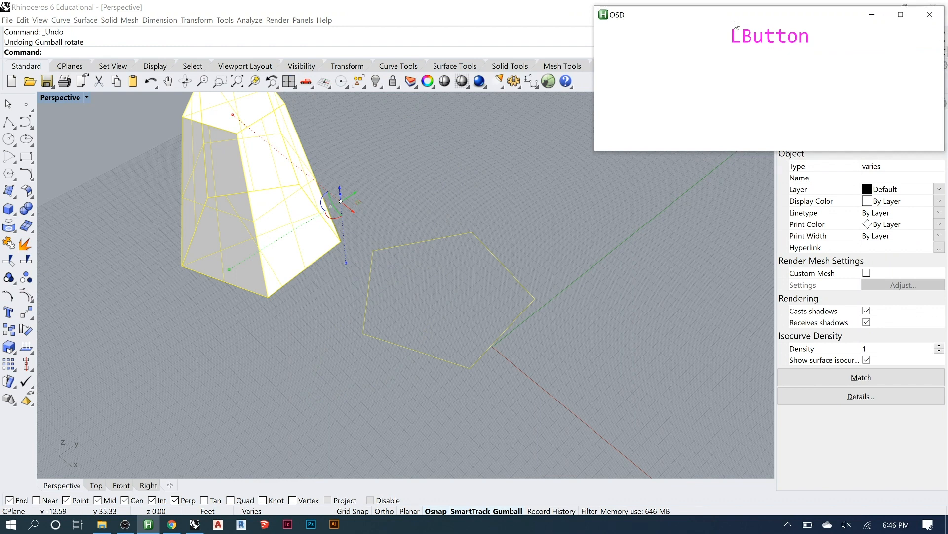
- Scale the pyramid and the polygon narrower along the Y axis with the gumball, and back to about their original width
{"action": "left_click", "coordinate": [331, 214]}
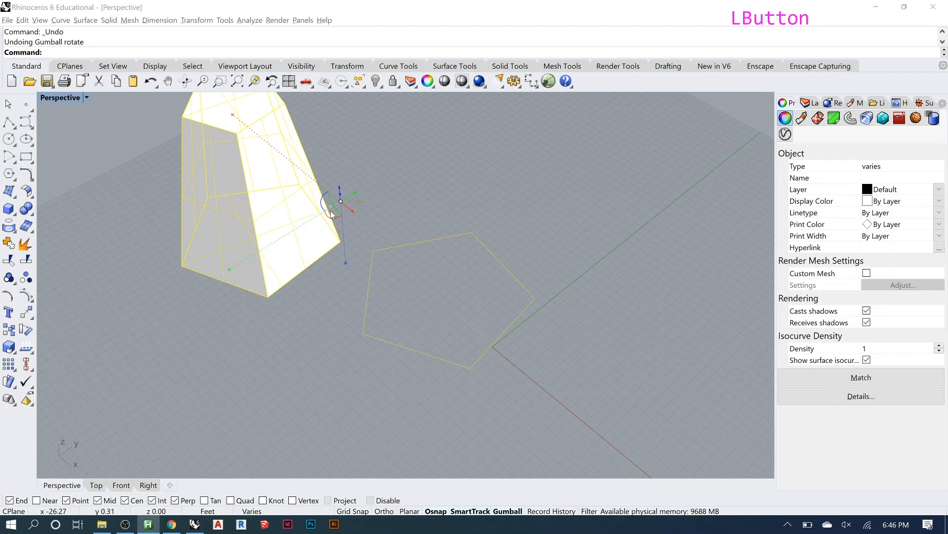
{"action": "scroll", "coordinate": [331, 214], "scroll_direction": "up", "scroll_amount": 3}
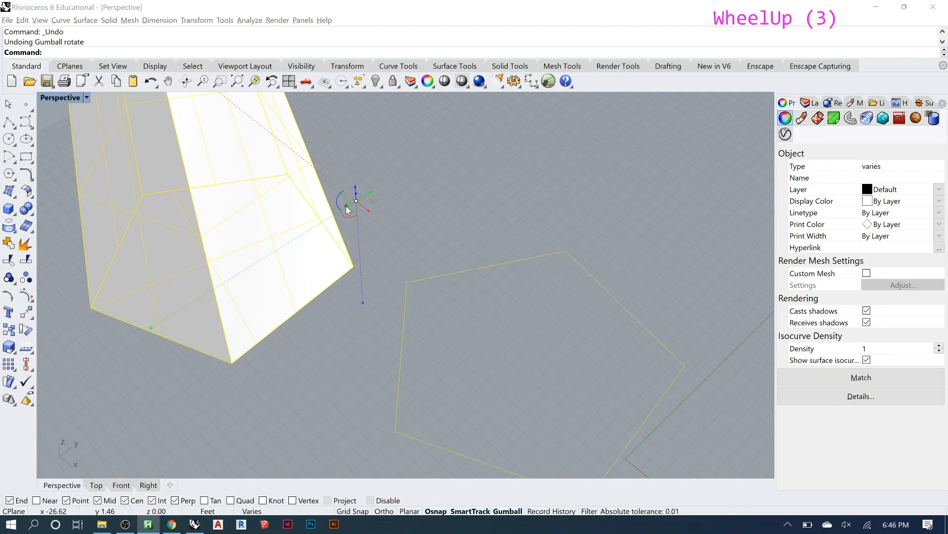
{"action": "right_click_drag", "start_coordinate": [348, 209], "coordinate": [324, 182]}
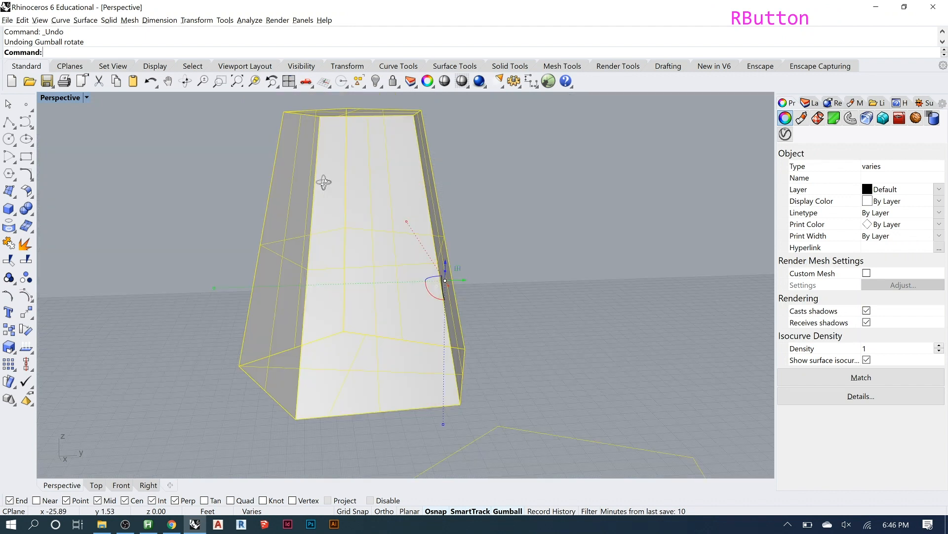
{"action": "right_click_drag", "start_coordinate": [323, 182], "coordinate": [428, 239]}
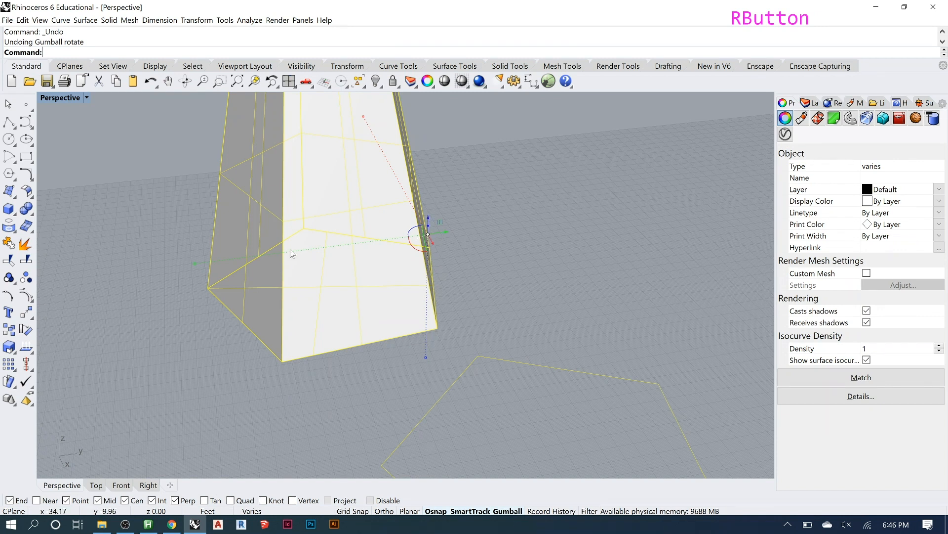
{"action": "left_click", "coordinate": [194, 265]}
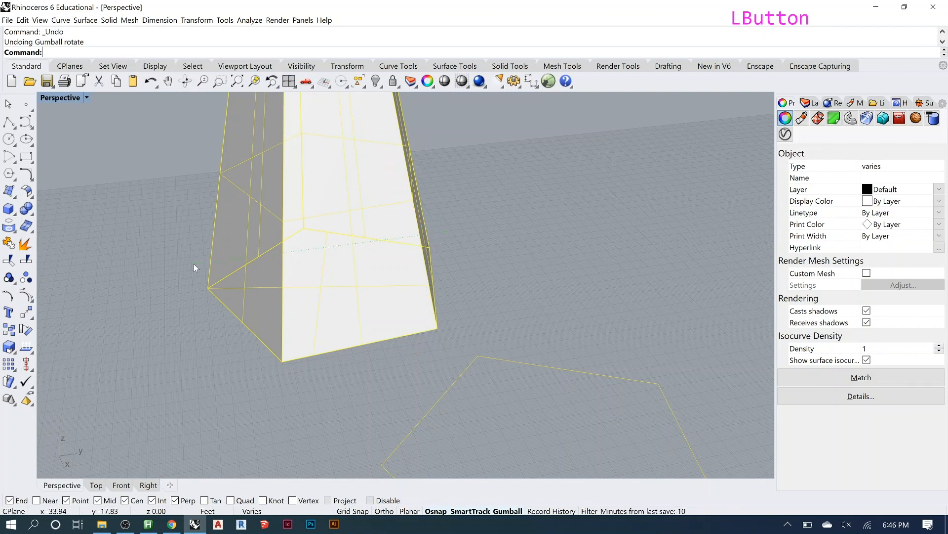
{"action": "left_click_drag", "start_coordinate": [195, 262], "coordinate": [292, 256]}
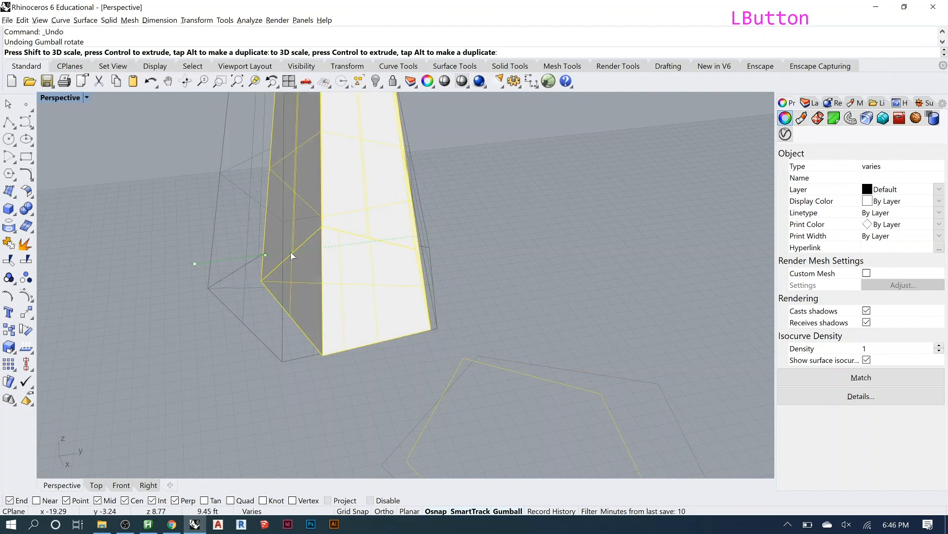
{"action": "left_click_drag", "start_coordinate": [291, 256], "coordinate": [226, 257]}
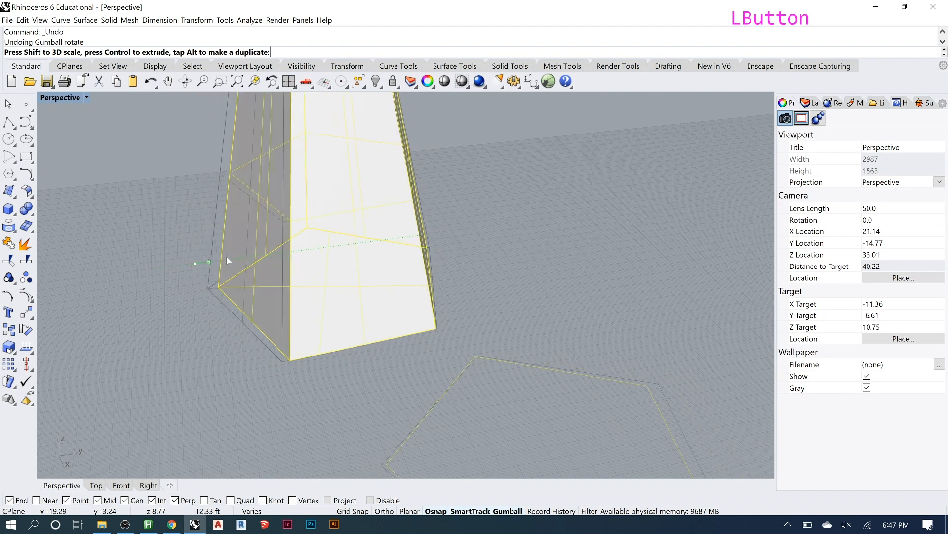
{"action": "left_click_drag", "start_coordinate": [227, 256], "coordinate": [192, 263]}
- Scale the pyramid and the polygon slightly along the X axis, and shorten them along the Z axis with the gumball
{"action": "left_click_drag", "start_coordinate": [363, 117], "coordinate": [373, 142]}
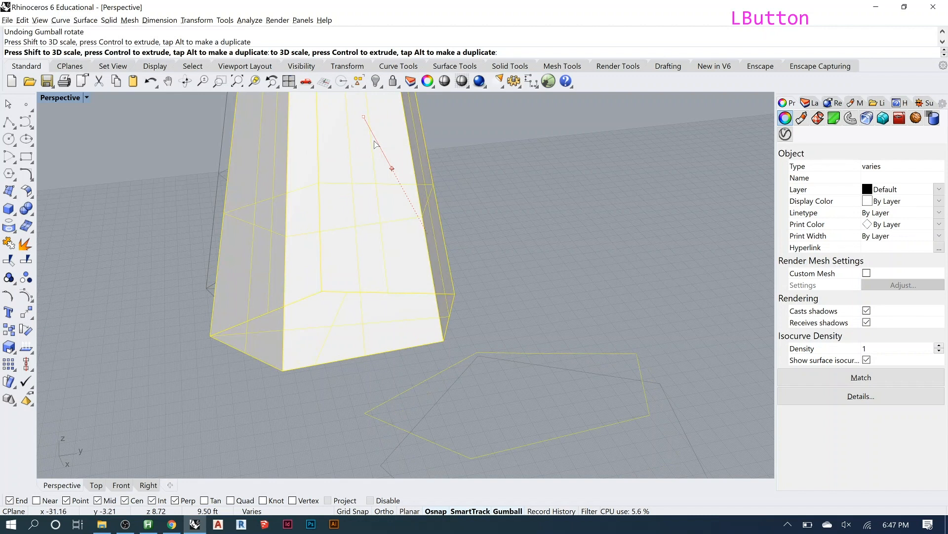
{"action": "left_click_drag", "start_coordinate": [374, 142], "coordinate": [366, 122]}
{"action": "left_click_drag", "start_coordinate": [426, 357], "coordinate": [428, 296]}
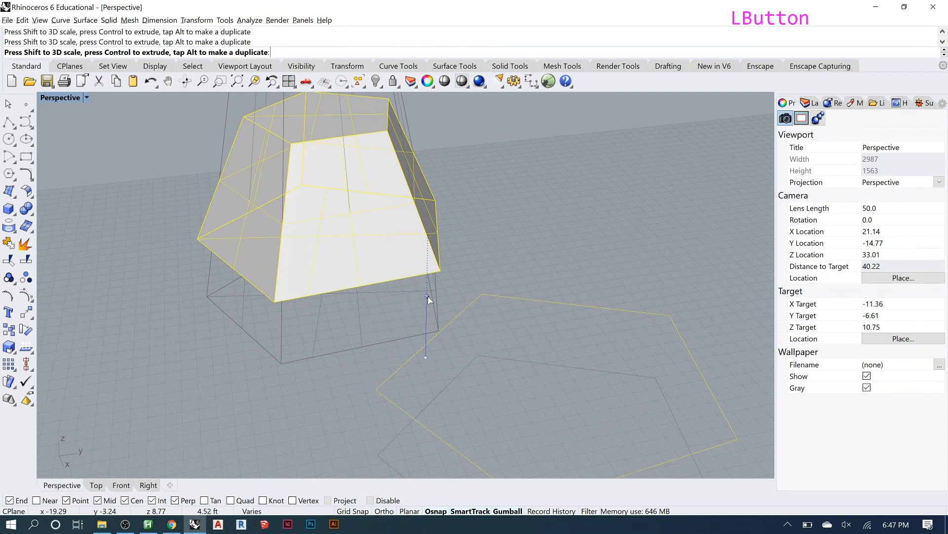
{"action": "left_click_drag", "start_coordinate": [428, 296], "coordinate": [428, 296]}
- Relocate the gumball to the pyramid's nearest base corner, aligned with the adjoining base edge, and try and undo a rotation around it
{"action": "right_click_drag", "start_coordinate": [353, 253], "coordinate": [434, 246]}
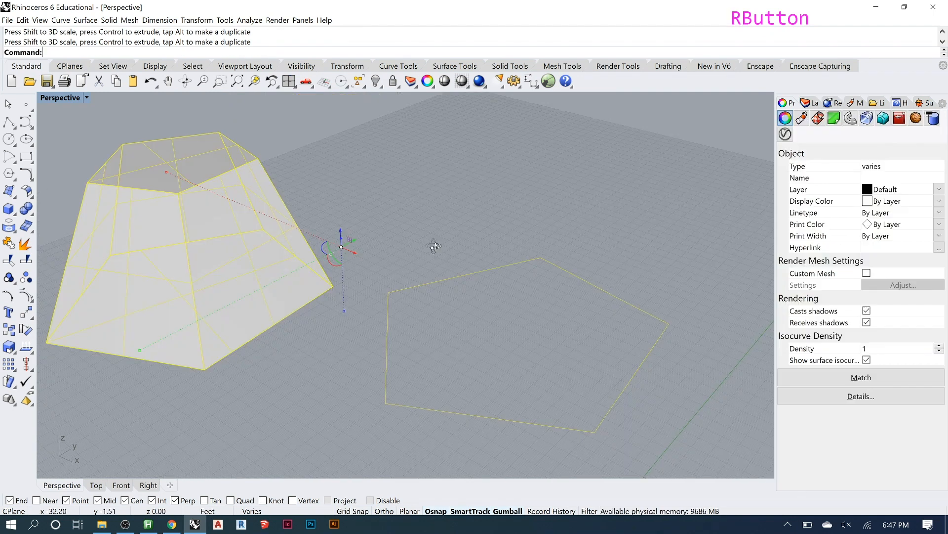
{"action": "left_click", "coordinate": [339, 248]}
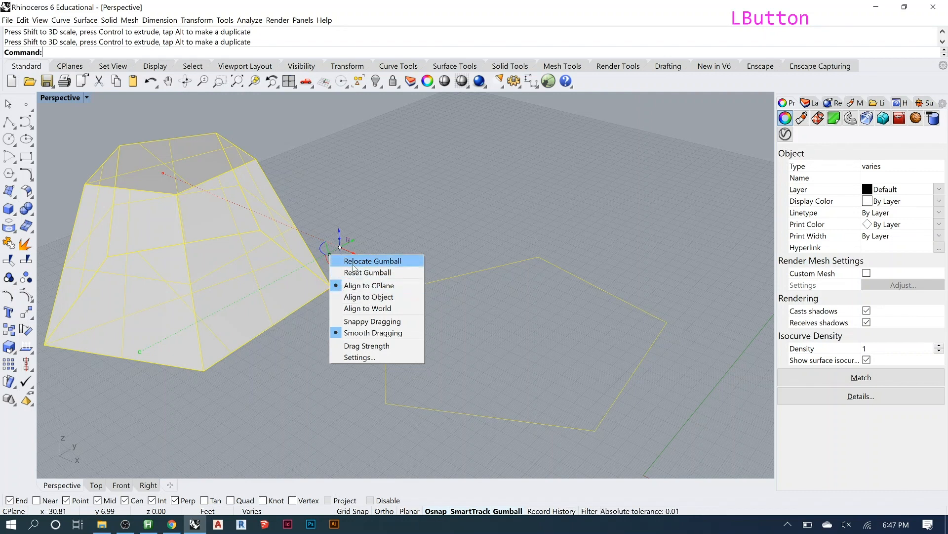
{"action": "left_click", "coordinate": [372, 261]}
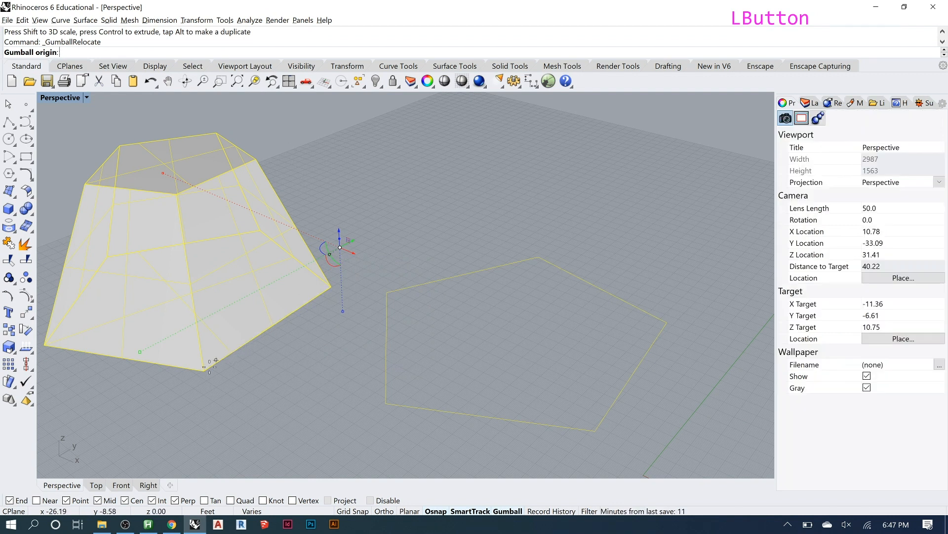
{"action": "left_click", "coordinate": [204, 370]}
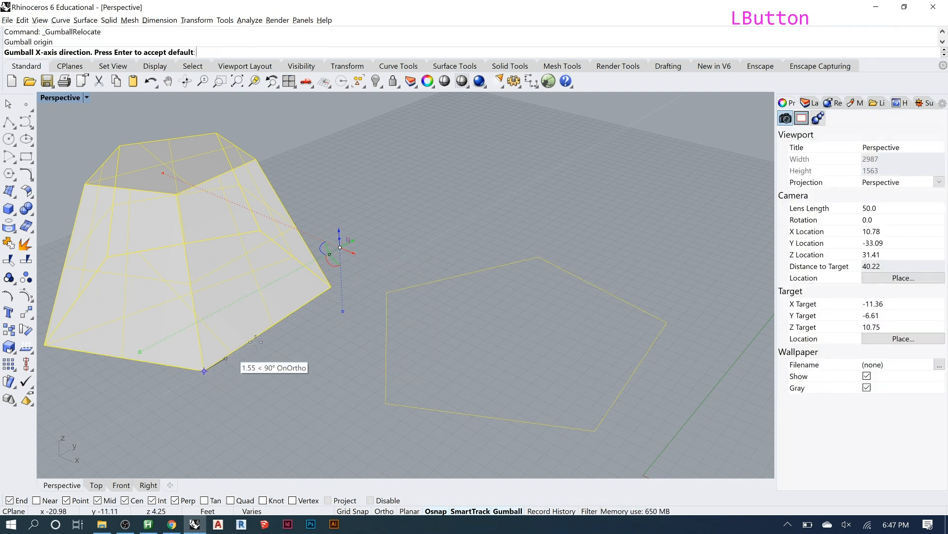
{"action": "left_click", "coordinate": [331, 287]}
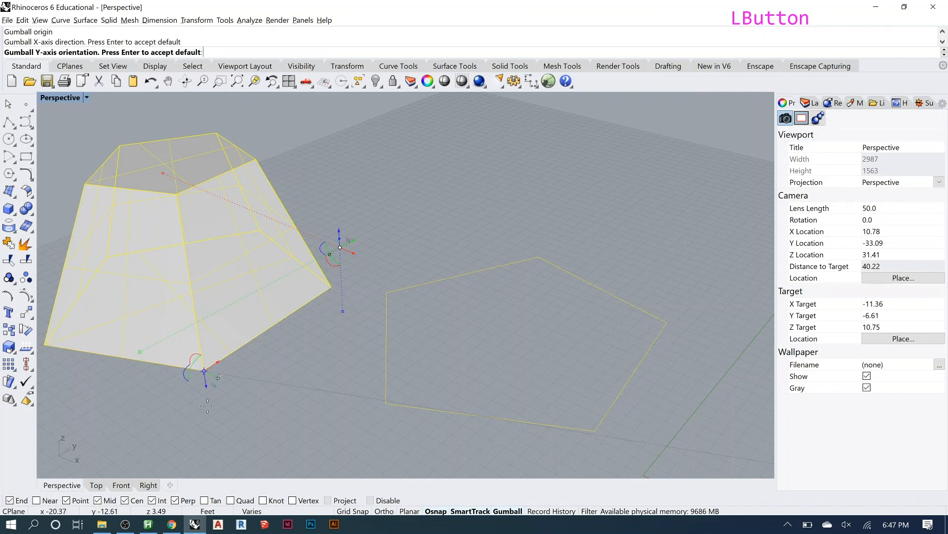
{"action": "left_click", "coordinate": [214, 420]}
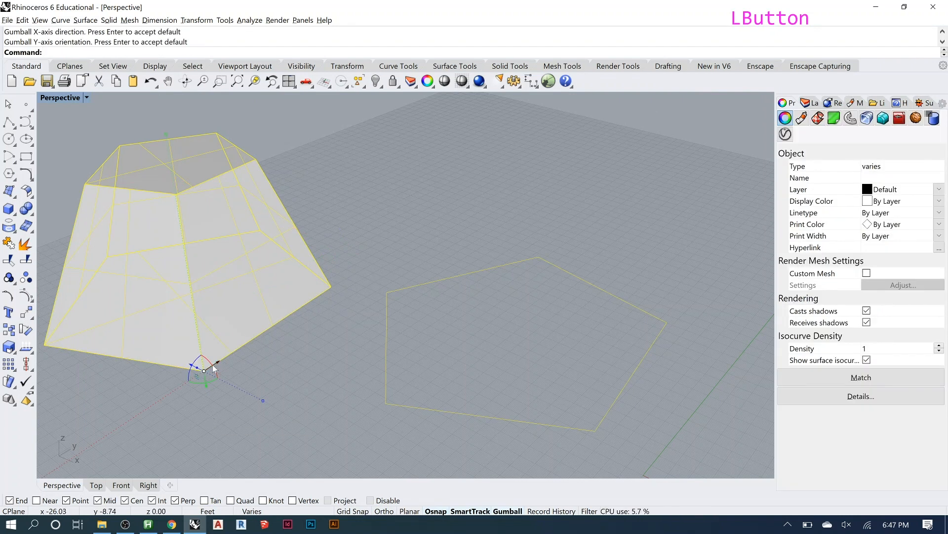
{"action": "left_click_drag", "start_coordinate": [212, 365], "coordinate": [225, 333]}
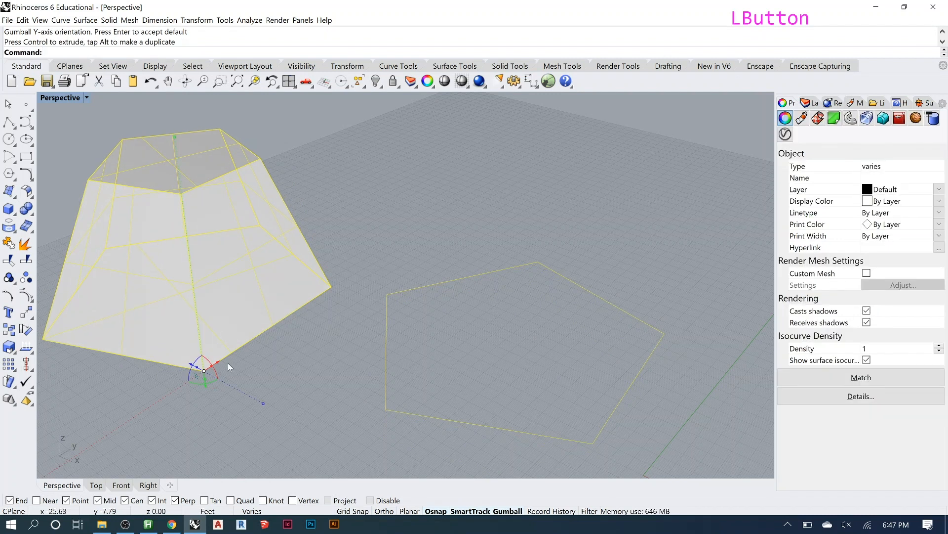
{"action": "key", "text": "ctrl+z"}
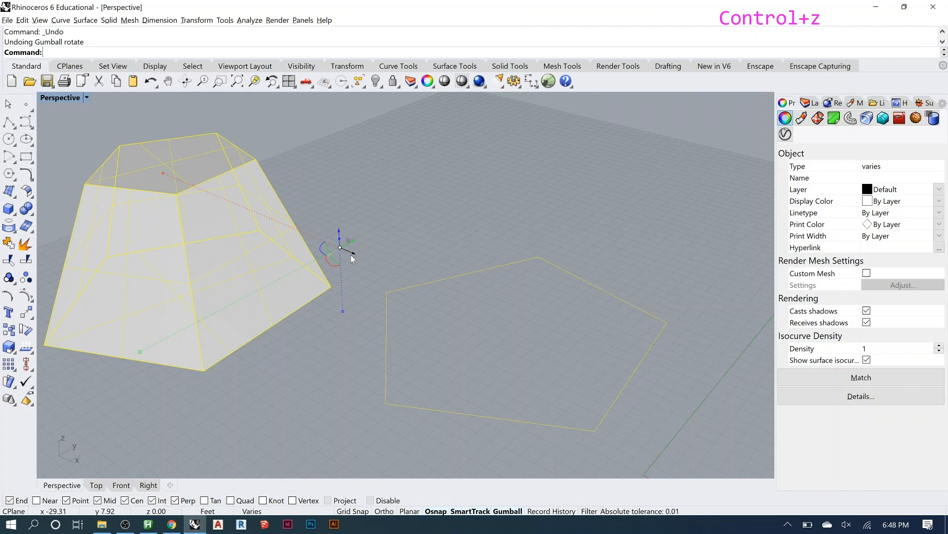
- Move the pyramid and the polygon exactly 10 feet along the X axis with the gumball
{"action": "mouse_move", "coordinate": [351, 252]}
{"action": "left_mouse_down"}
{"action": "mouse_move", "coordinate": [372, 261]}
{"action": "mouse_move", "coordinate": [353, 254]}
{"action": "left_mouse_up"}
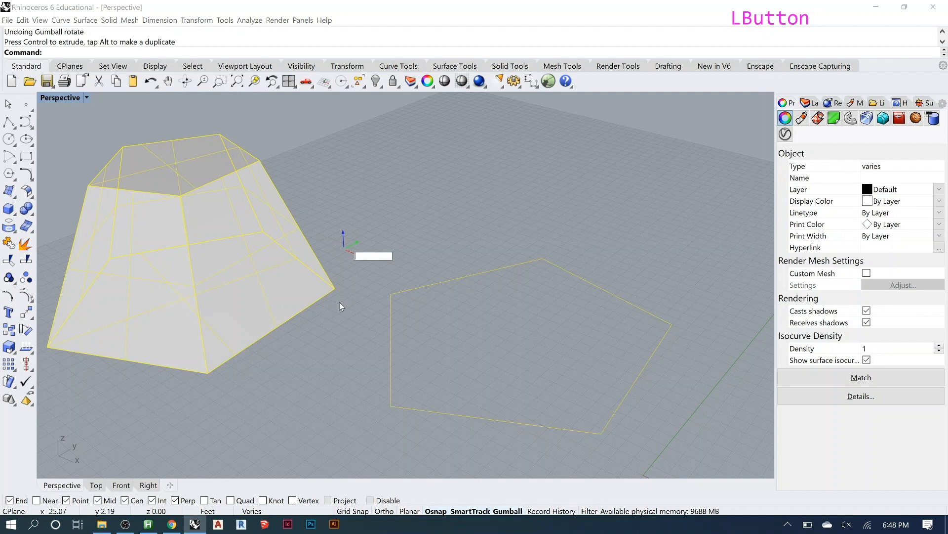
{"action": "type", "text": "10"}
{"action": "key", "text": "Return"}
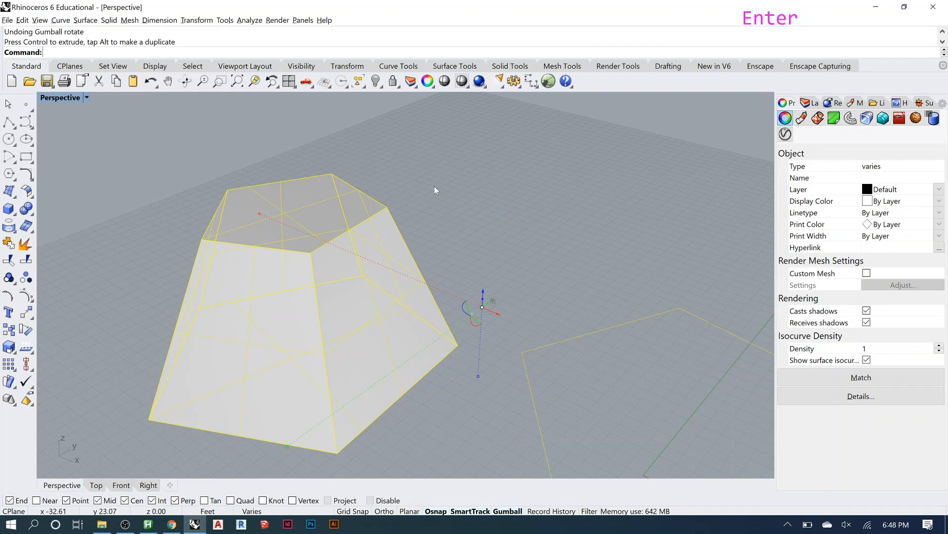
- Deselect the pyramid and the polygon, and bring up the popup toolbar of favourite commands in the Perspective viewport
{"action": "middle_click", "coordinate": [424, 229]}
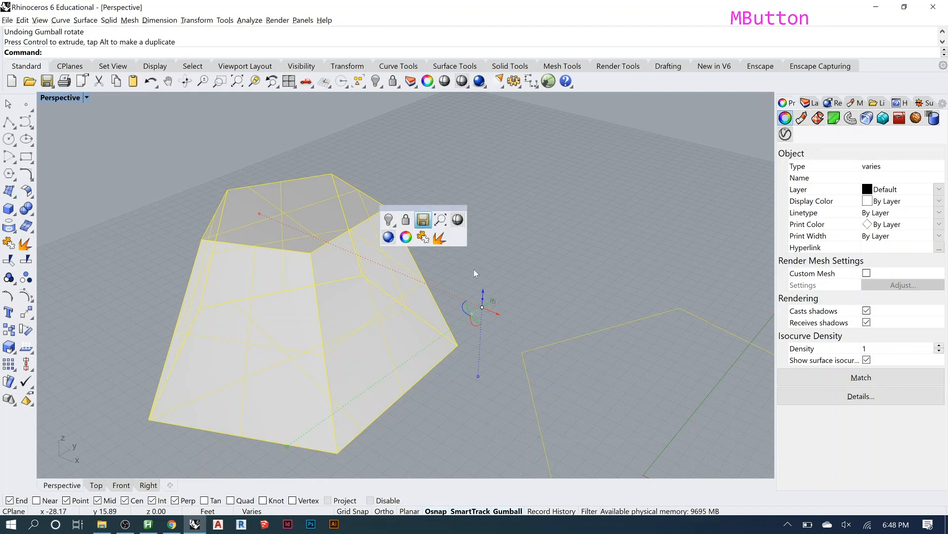
{"action": "left_click", "coordinate": [433, 171]}
{"action": "right_click_drag", "start_coordinate": [430, 218], "coordinate": [471, 239]}
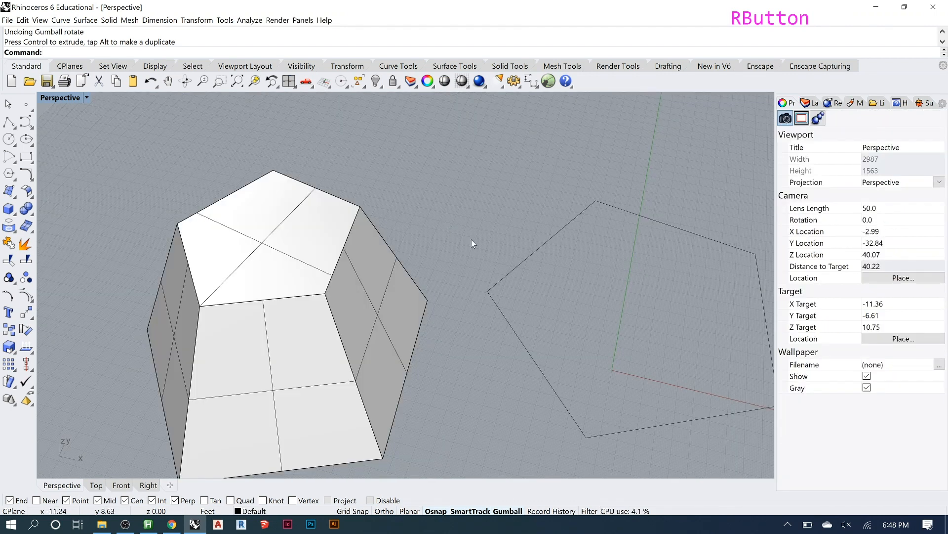
{"action": "middle_click", "coordinate": [471, 239]}
{"action": "middle_click", "coordinate": [472, 237]}
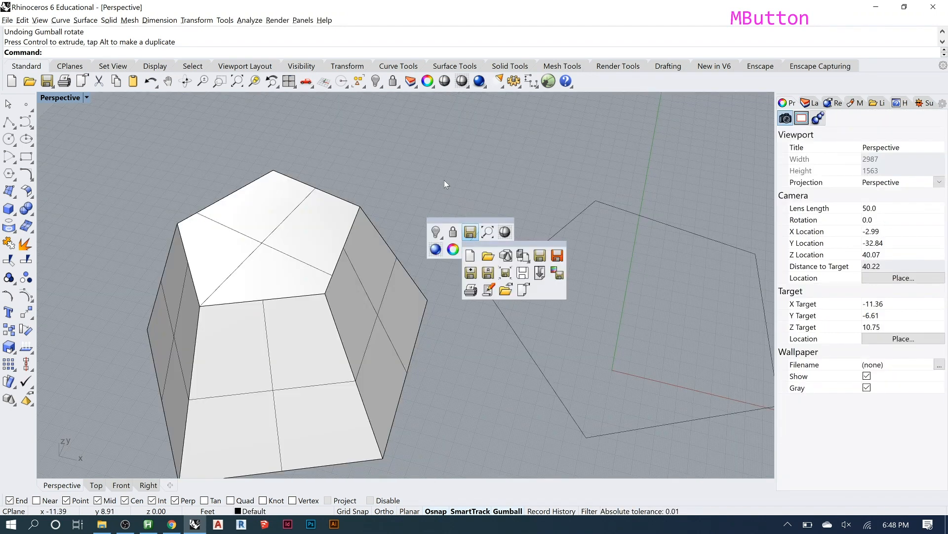
{"action": "left_click_drag", "start_coordinate": [470, 220], "coordinate": [443, 195]}
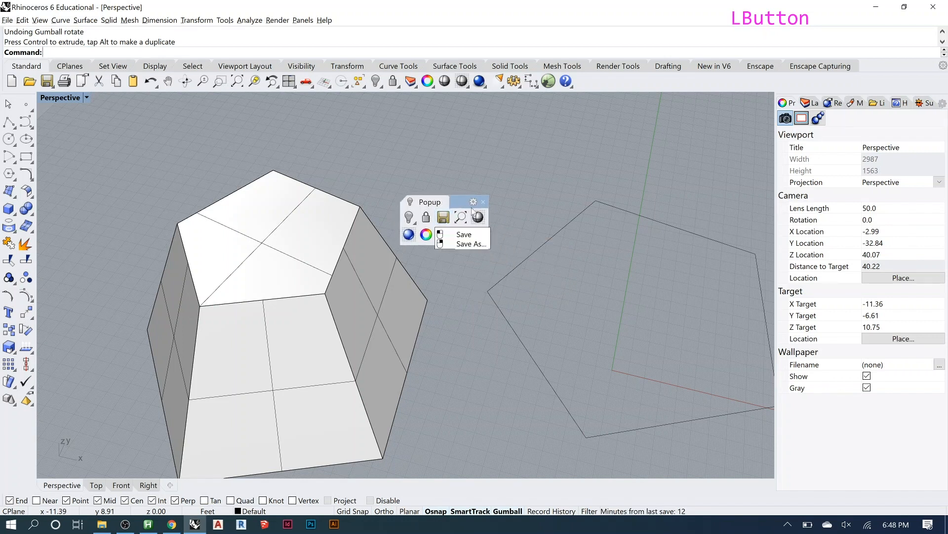
- Bring up the popup toolbar of favourite commands again, examine the commands grouped under Save, and dismiss it
{"action": "left_click", "coordinate": [483, 201]}
{"action": "middle_click", "coordinate": [447, 200]}
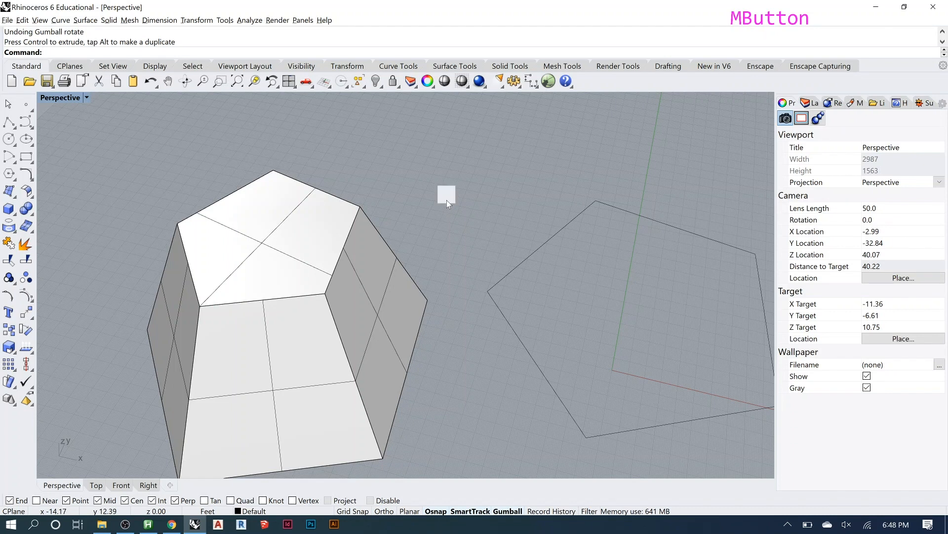
{"action": "mouse_move", "coordinate": [446, 193]}
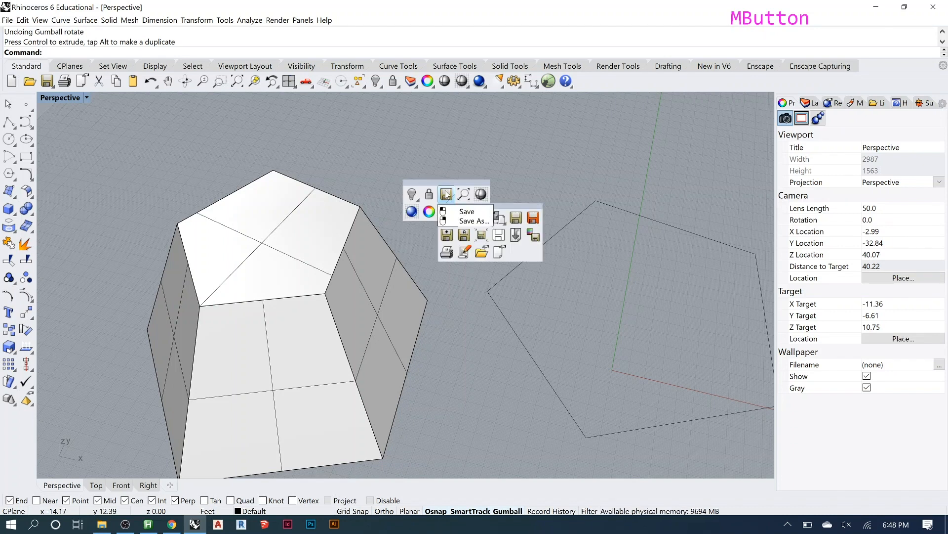
{"action": "left_click", "coordinate": [470, 141]}
- Deselect the pyramid, start a Polyline, and switch object snaps off and back on
{"action": "right_click_drag", "start_coordinate": [440, 199], "coordinate": [481, 159]}
{"action": "scroll", "coordinate": [481, 159], "scroll_direction": "down", "scroll_amount": 2}
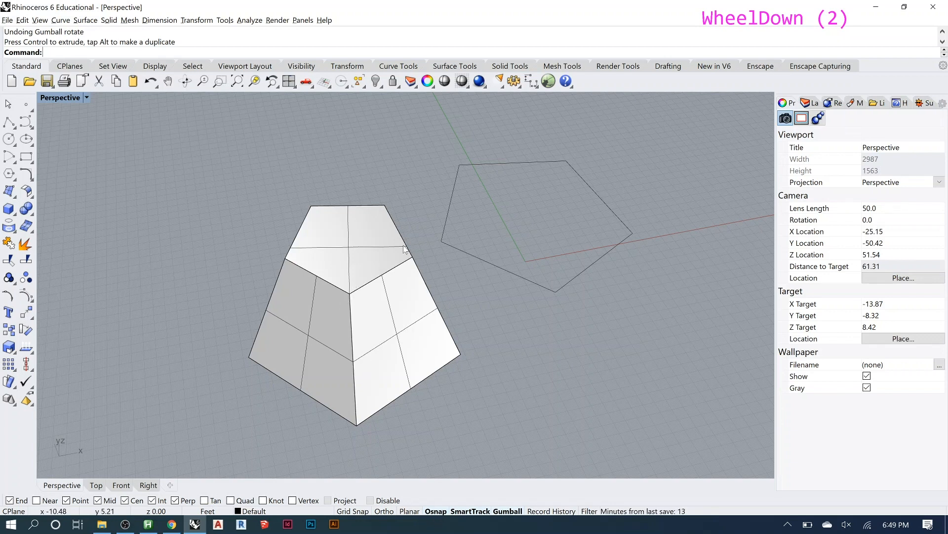
{"action": "left_click", "coordinate": [332, 226]}
{"action": "left_click", "coordinate": [203, 212]}
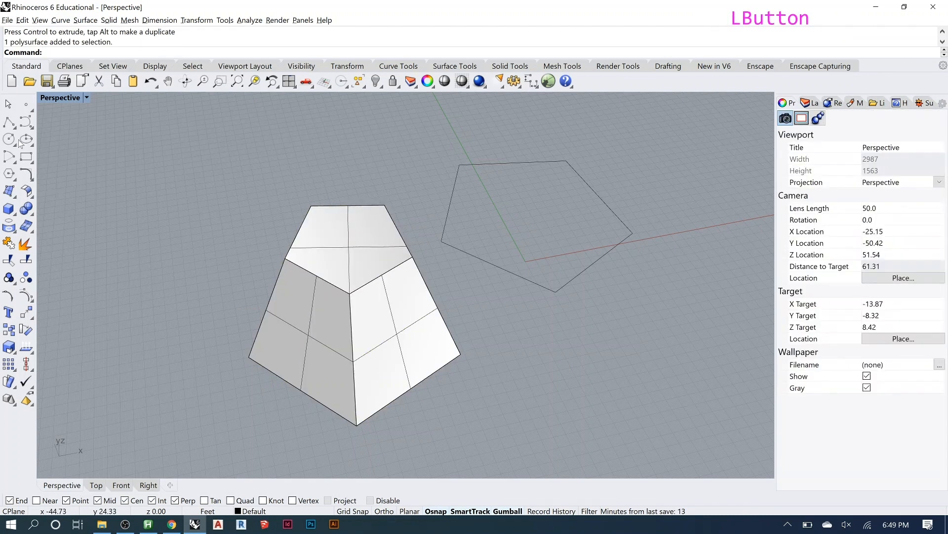
{"action": "key", "text": "Return"}
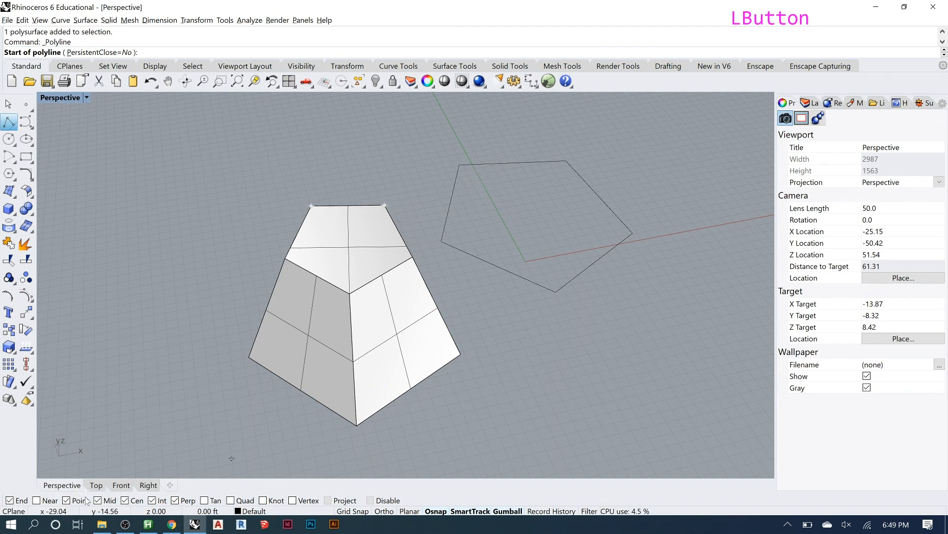
{"action": "left_click", "coordinate": [436, 511]}
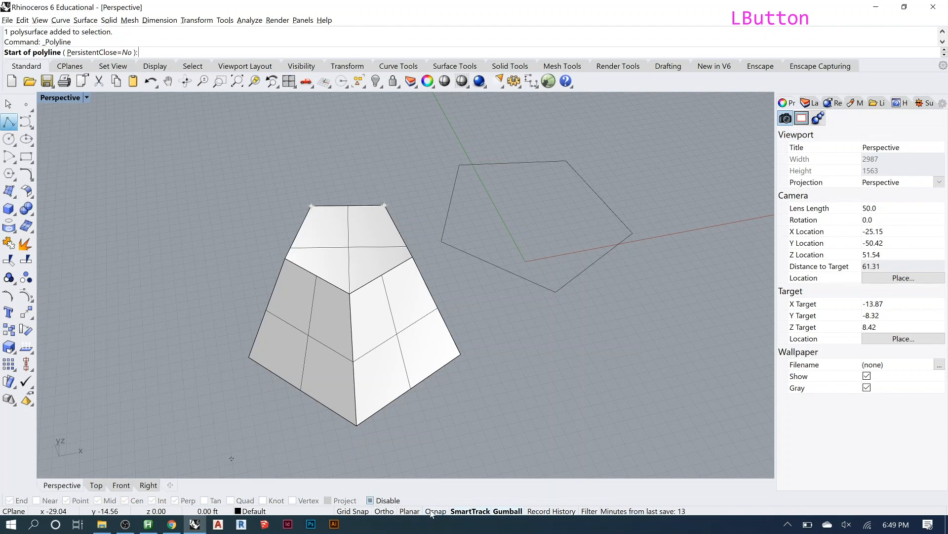
{"action": "left_click", "coordinate": [436, 511]}
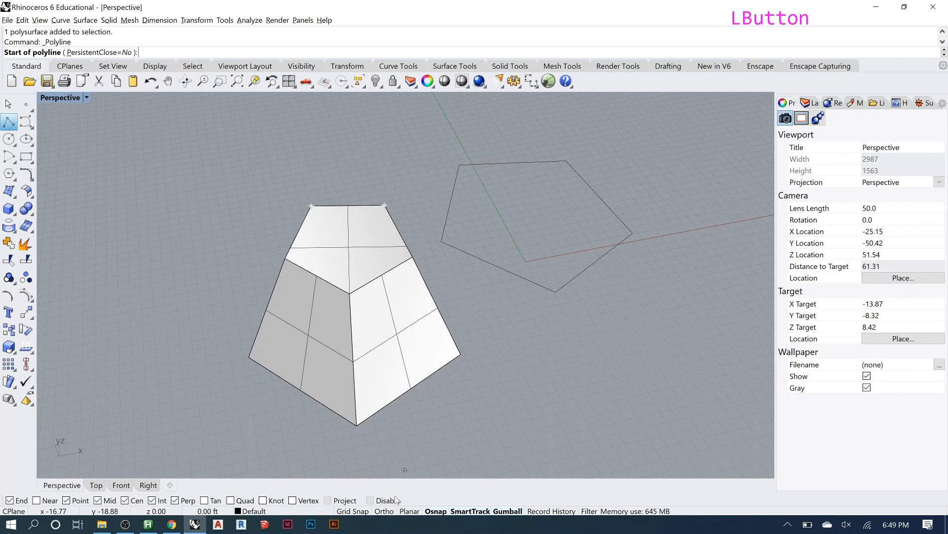
- Turn on Ortho, start the polyline in front of the pyramid, try it with Ortho off and on, then abandon it and turn Ortho off
{"action": "left_click", "coordinate": [386, 511]}
{"action": "left_click", "coordinate": [475, 405]}
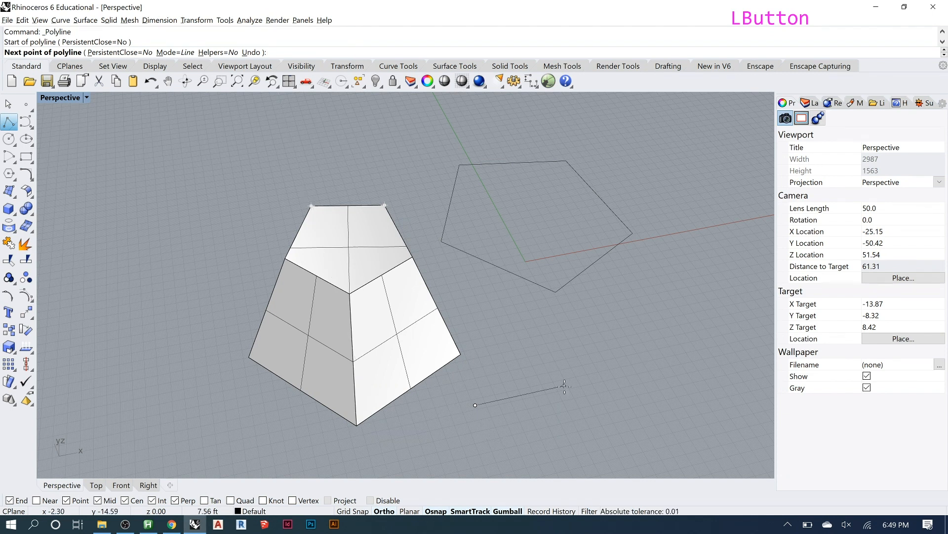
{"action": "key", "text": "F8"}
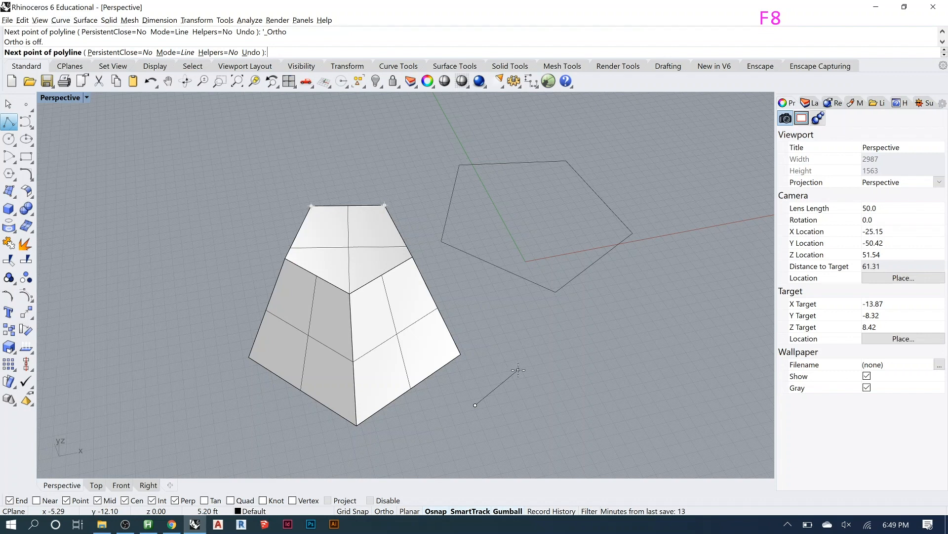
{"action": "key", "text": "F8"}
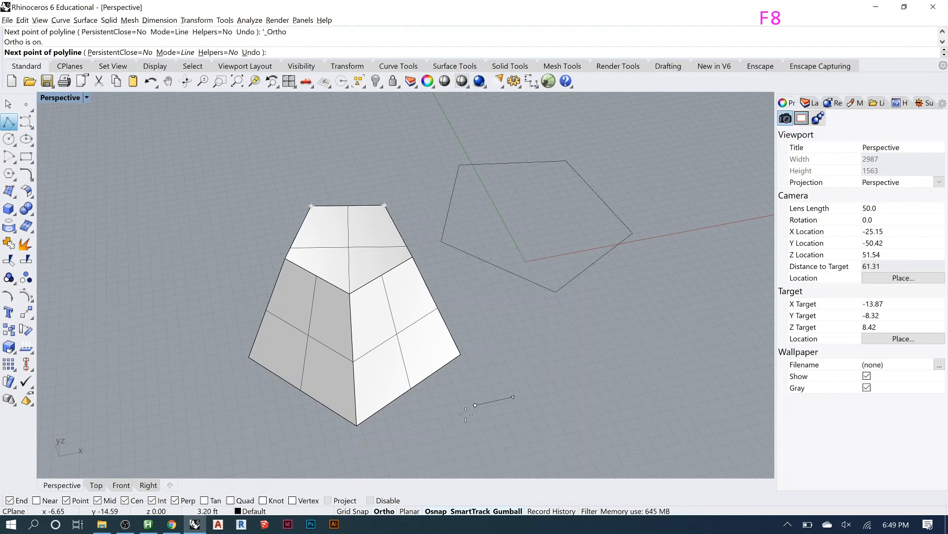
{"action": "key", "text": "F3"}
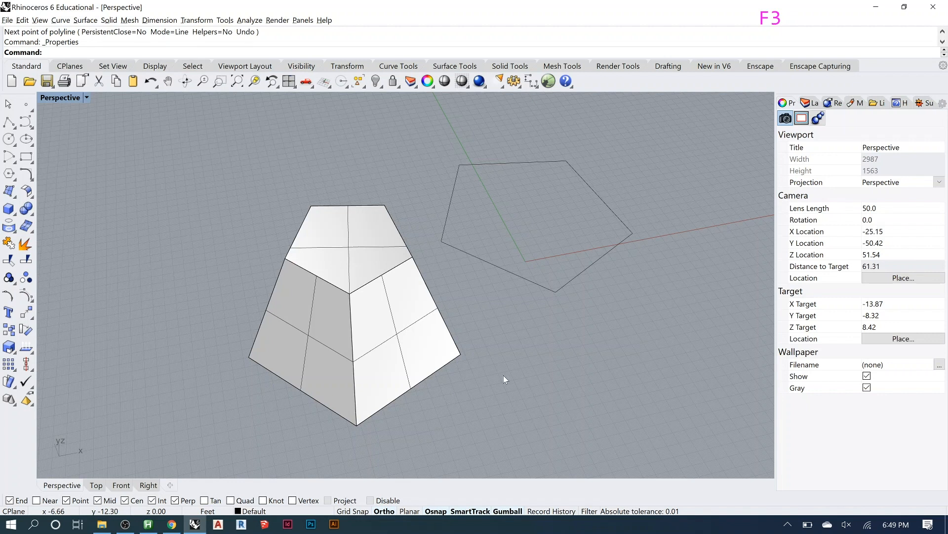
{"action": "key", "text": "F8"}
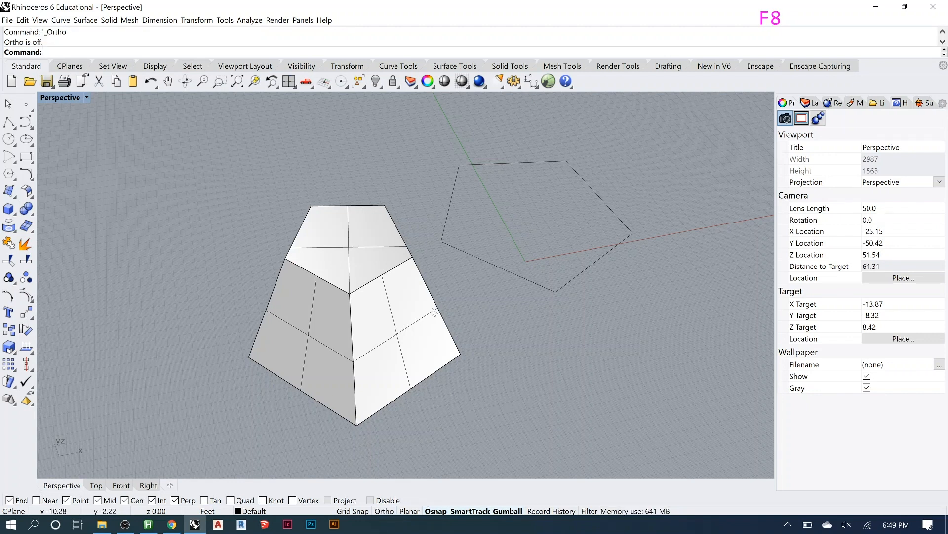
- Bring up the Save dialog for the model and cancel it without saving
{"action": "middle_click", "coordinate": [459, 325]}
{"action": "key", "text": "ctrl+s"}
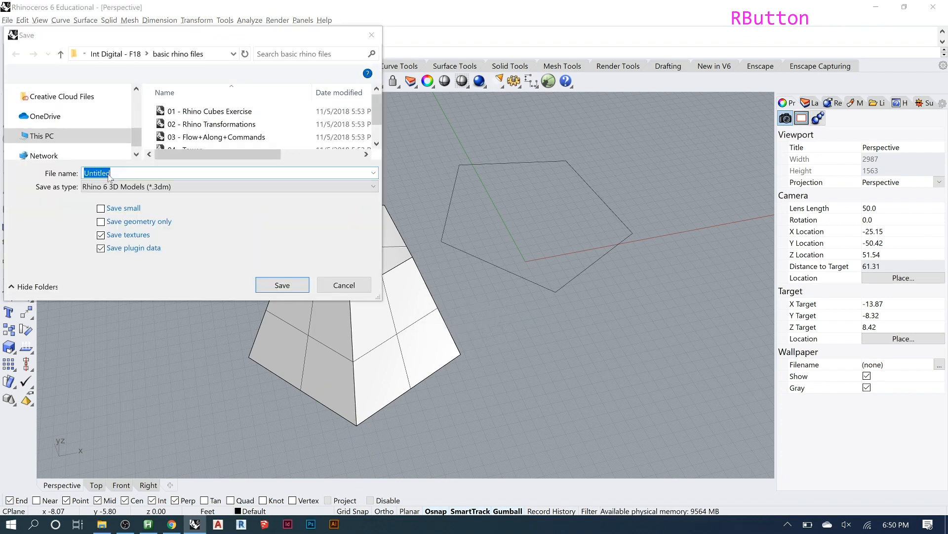
{"action": "left_click", "coordinate": [344, 285]}
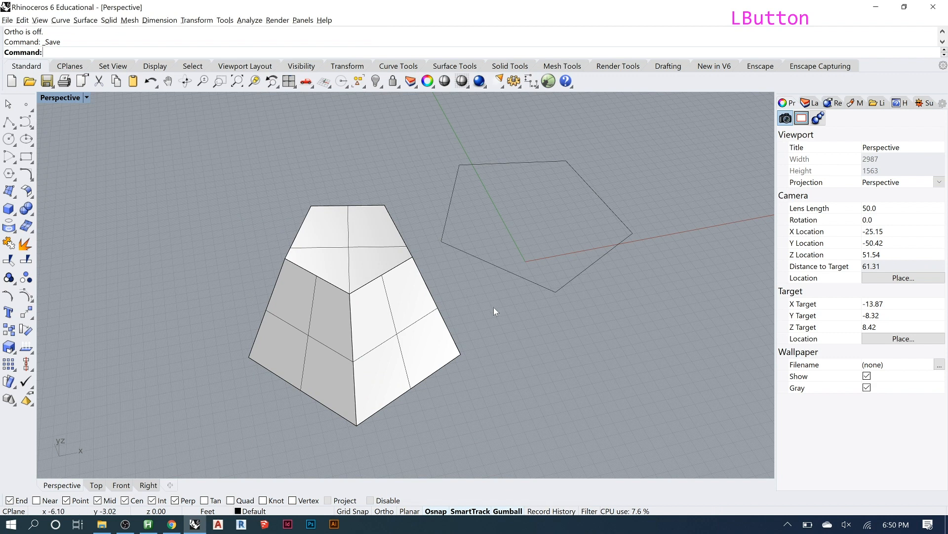
{"action": "right_click_drag", "start_coordinate": [494, 307], "coordinate": [431, 285]}
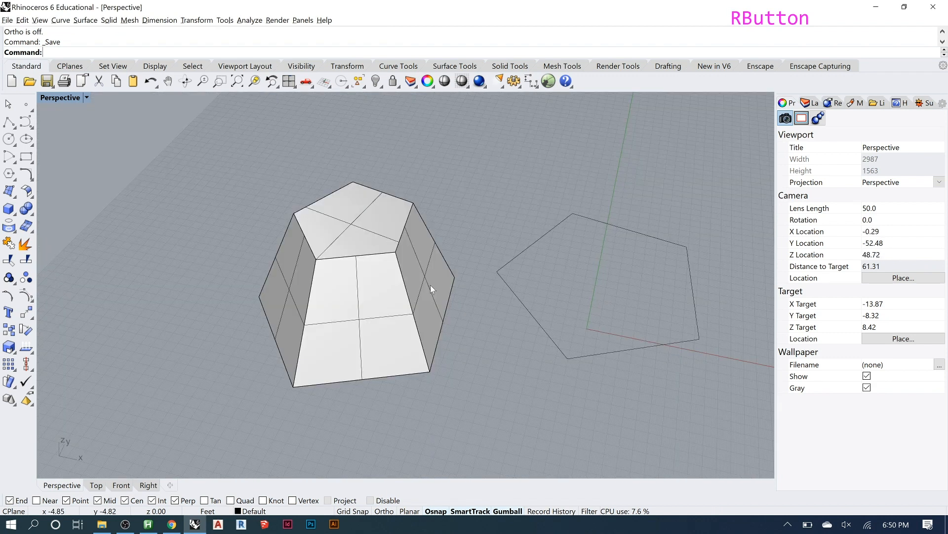
{"action": "left_click", "coordinate": [277, 202]}
{"action": "scroll", "coordinate": [414, 250], "scroll_direction": "down", "scroll_amount": 3}
{"action": "scroll", "coordinate": [429, 235], "scroll_direction": "up", "scroll_amount": 2}
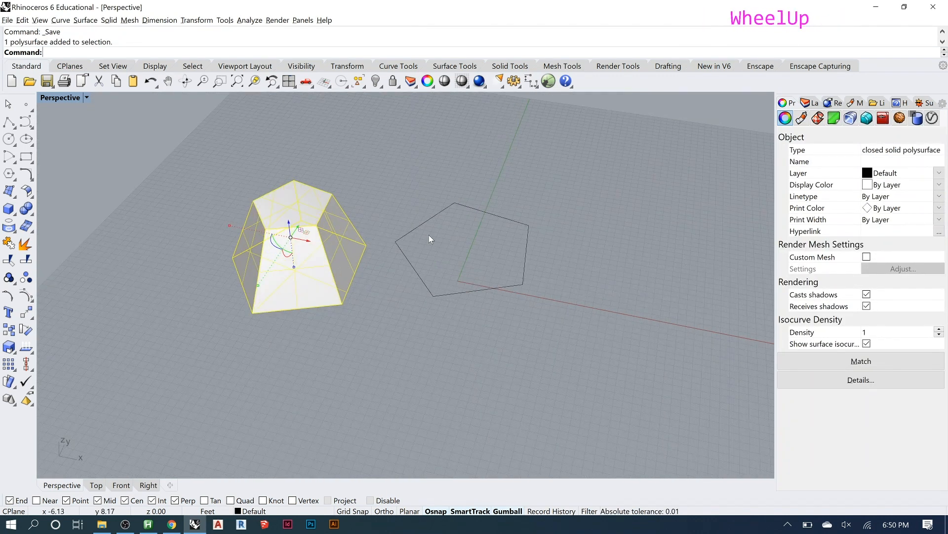
{"action": "left_click", "coordinate": [369, 319]}
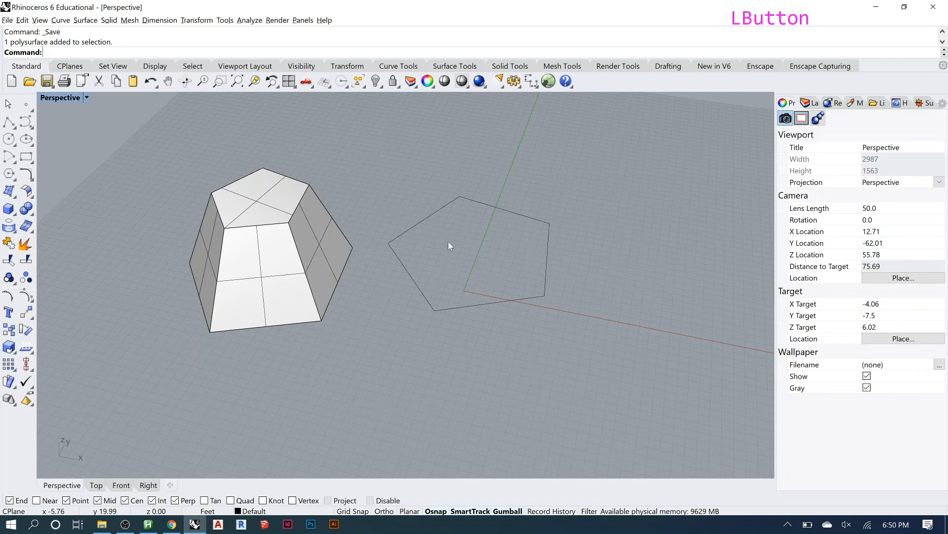
- Move the pyramid about 42 feet across the ground plane to beyond the polygon, using the Move command with Vertical set to No
{"action": "left_click", "coordinate": [348, 65]}
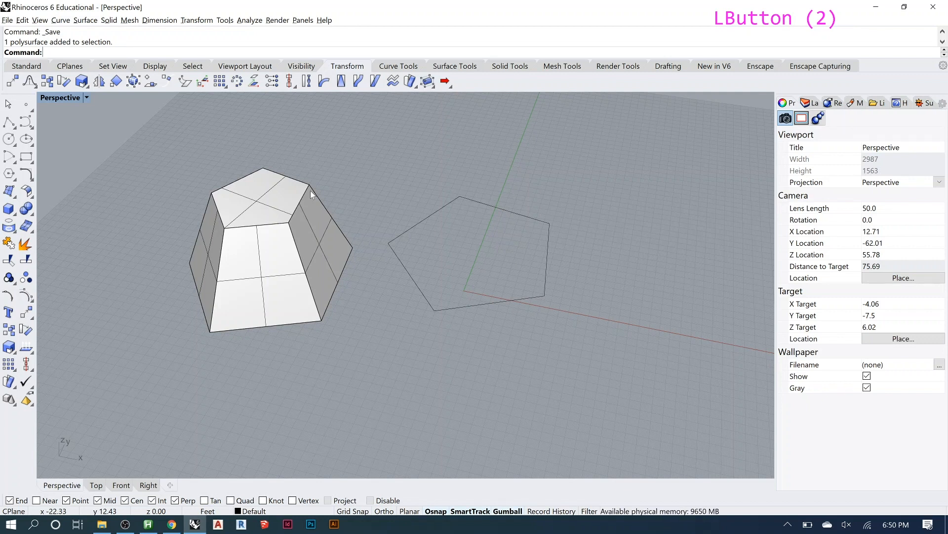
{"action": "type", "text": "M"}
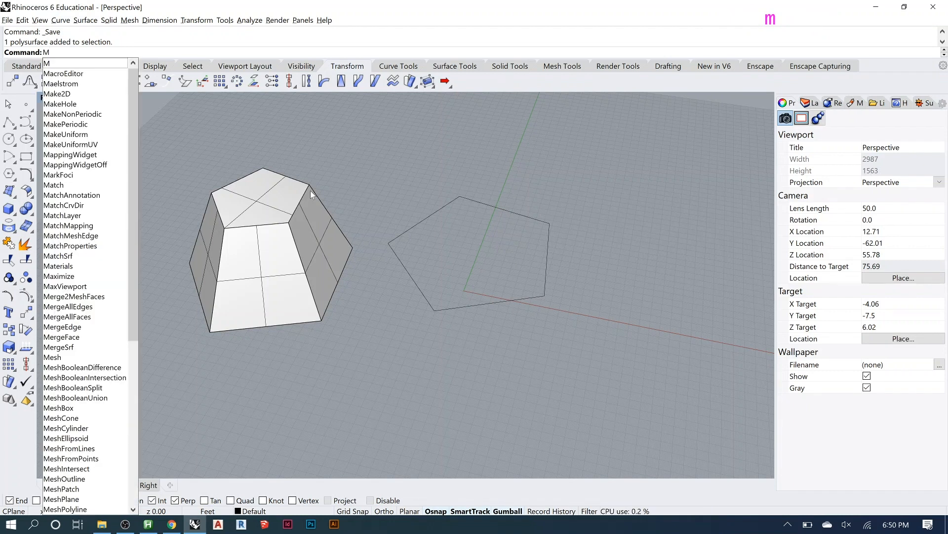
{"action": "type", "text": "o"}
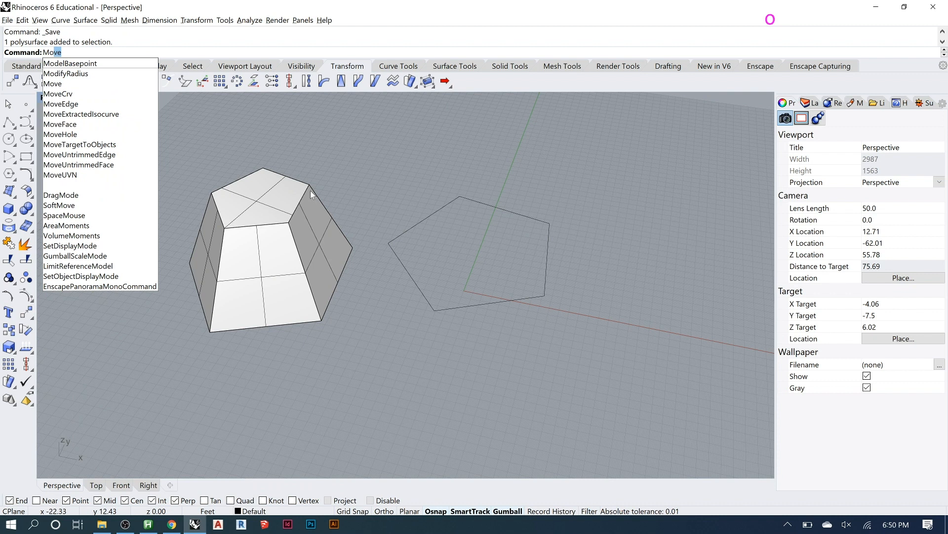
{"action": "type", "text": "ve"}
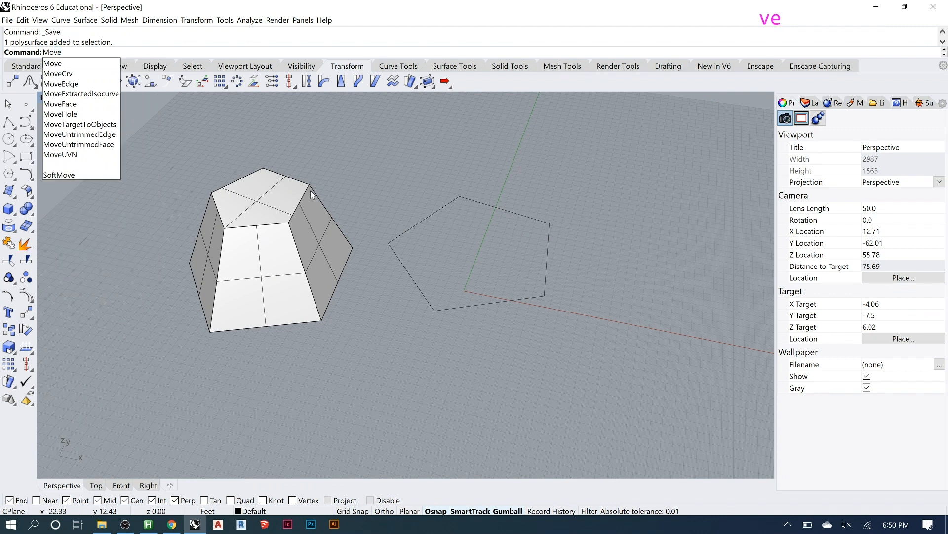
{"action": "key", "text": "Return"}
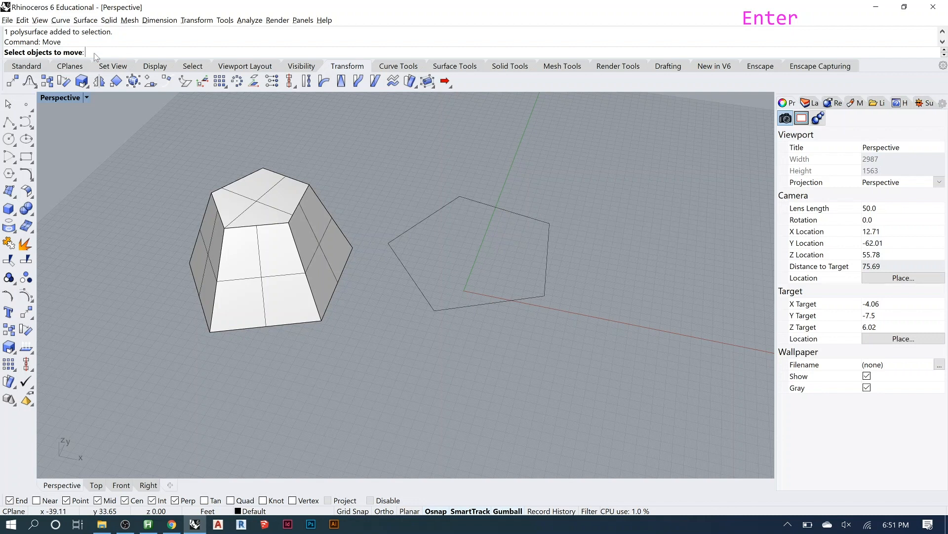
{"action": "left_click", "coordinate": [247, 236]}
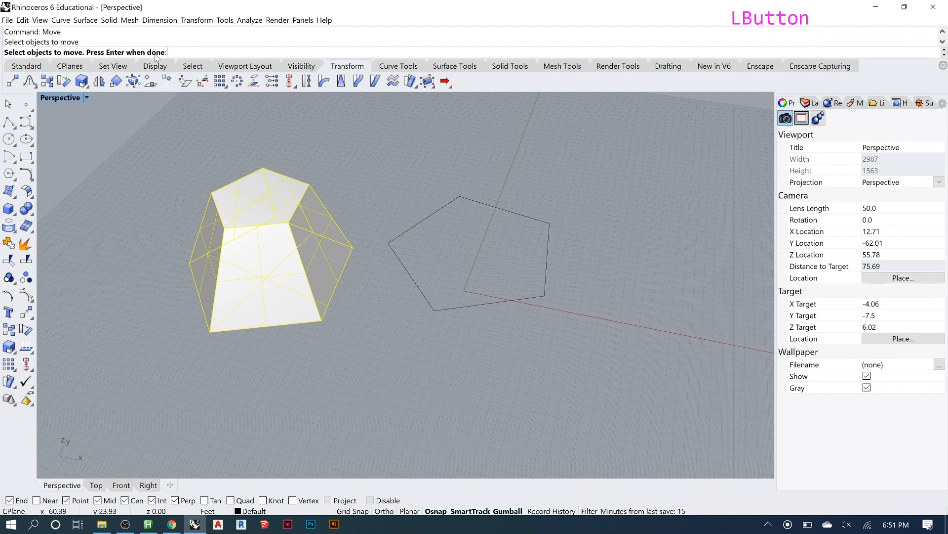
{"action": "key", "text": "Return"}
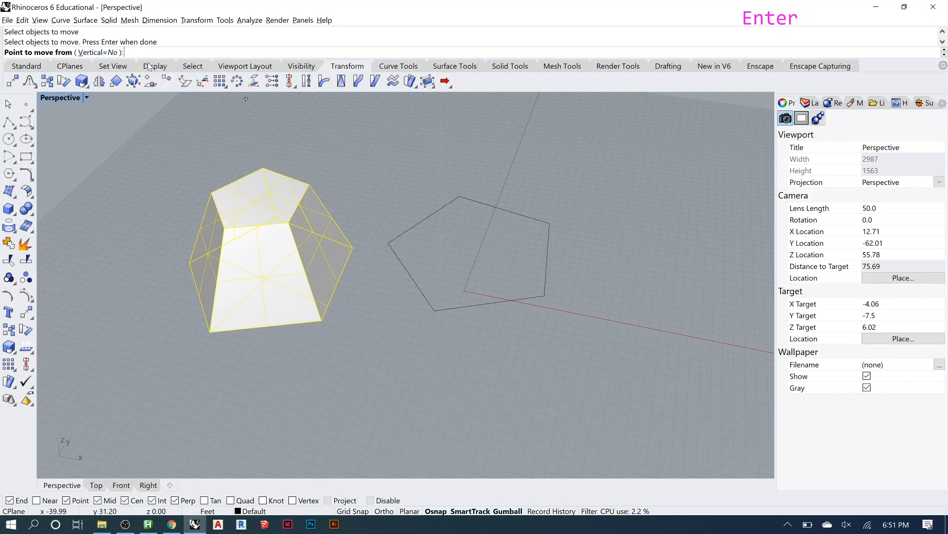
{"action": "left_click", "coordinate": [98, 52]}
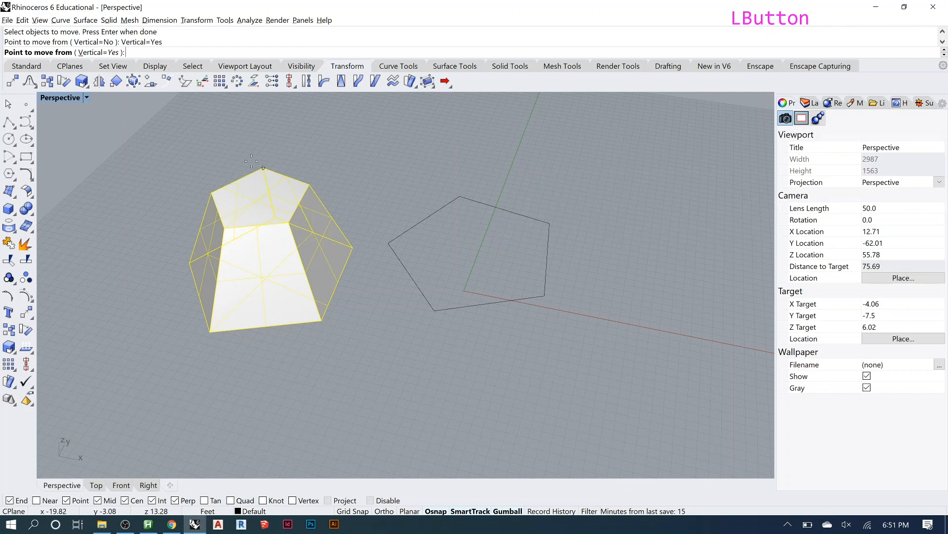
{"action": "left_click", "coordinate": [97, 53]}
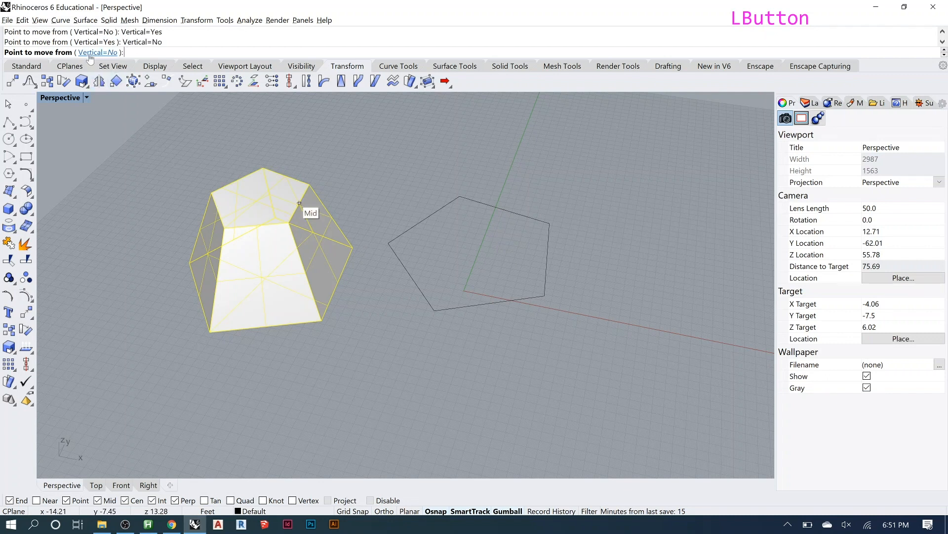
{"action": "left_click", "coordinate": [228, 364]}
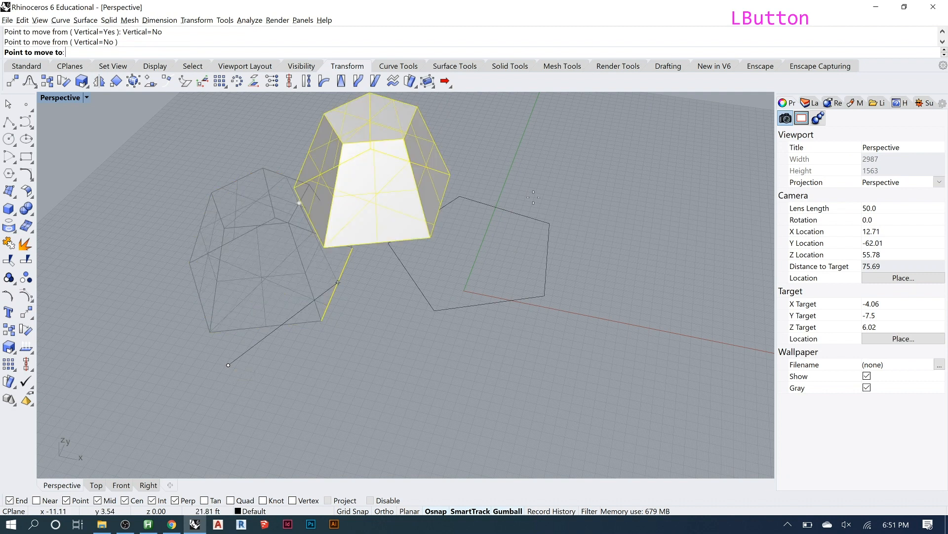
{"action": "left_click", "coordinate": [588, 235]}
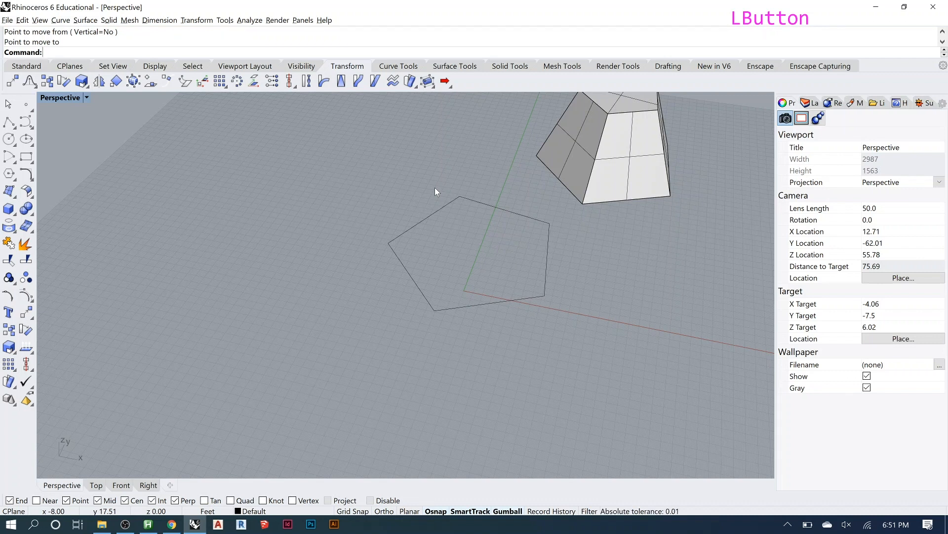
- Repeat Move to snap the pyramid's nearest base corner onto the polygon's far right corner
{"action": "key", "text": "Return"}
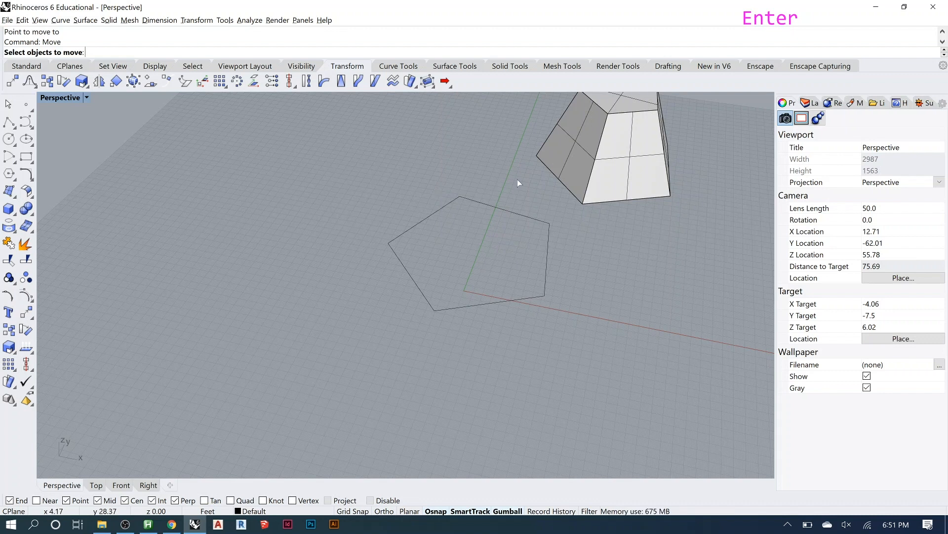
{"action": "left_click", "coordinate": [565, 171]}
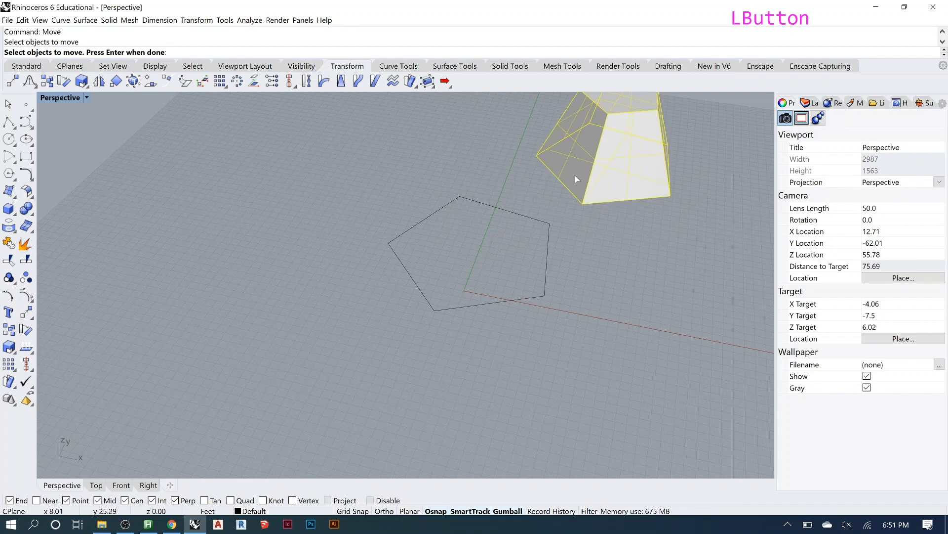
{"action": "key", "text": "Return"}
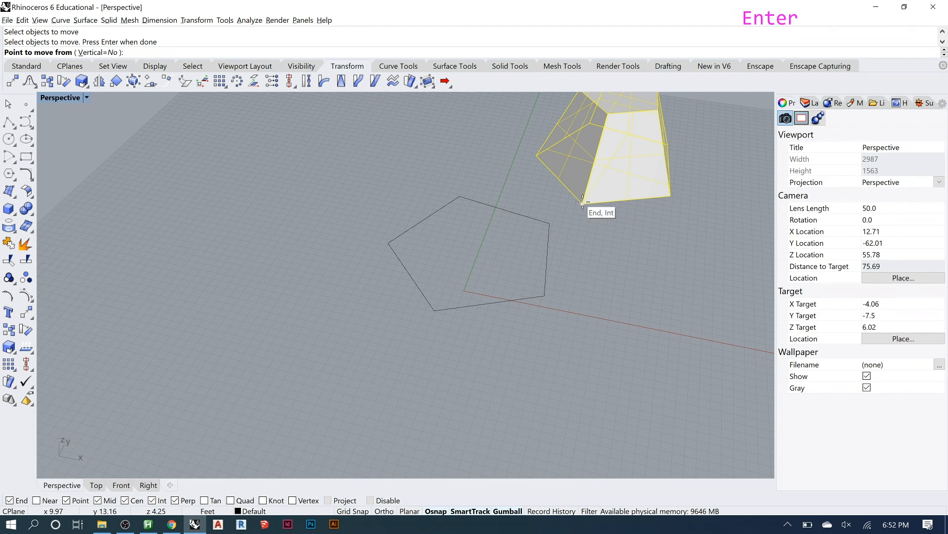
{"action": "left_click", "coordinate": [583, 202]}
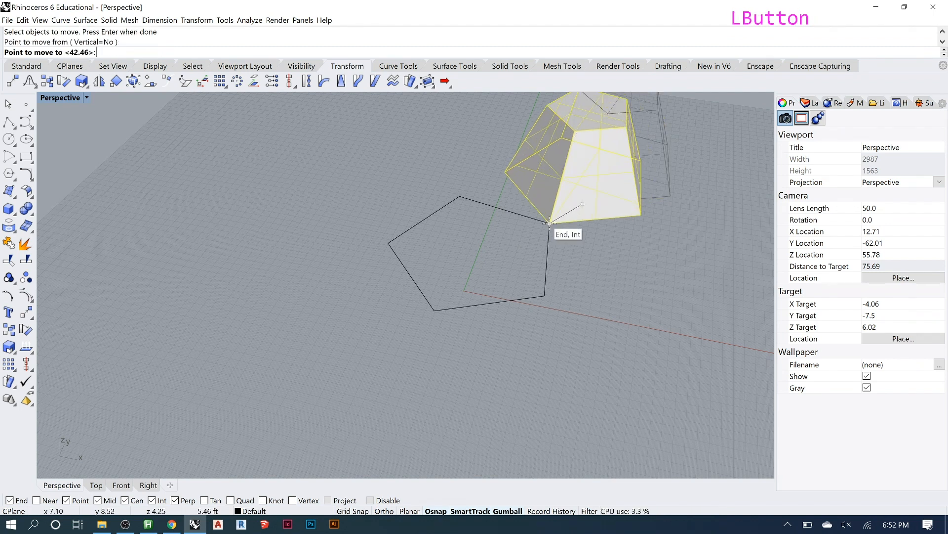
{"action": "left_click", "coordinate": [549, 223]}
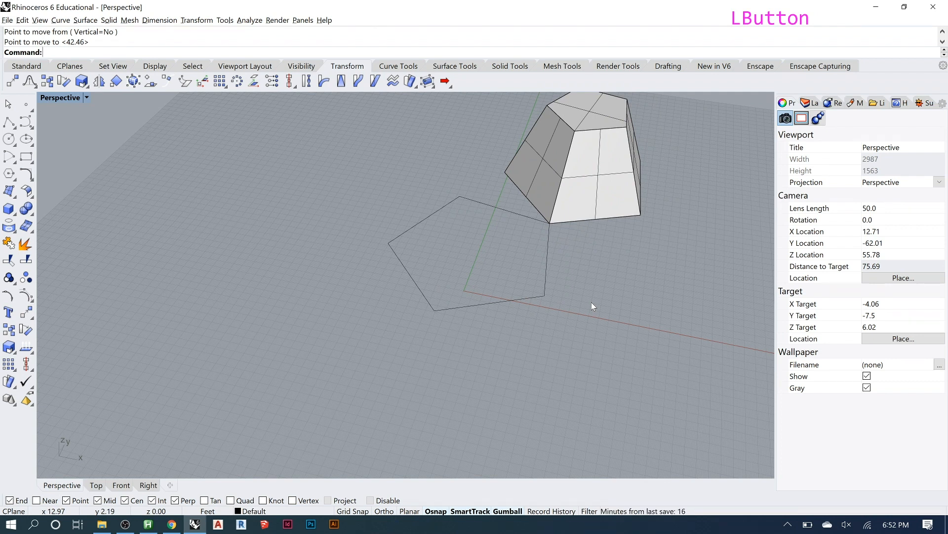
- Move the pyramid by its nearest base corner onto the polygon's rearmost corner, using the Move command with Vertical set to No, and deselect it
{"action": "left_click", "coordinate": [593, 219]}
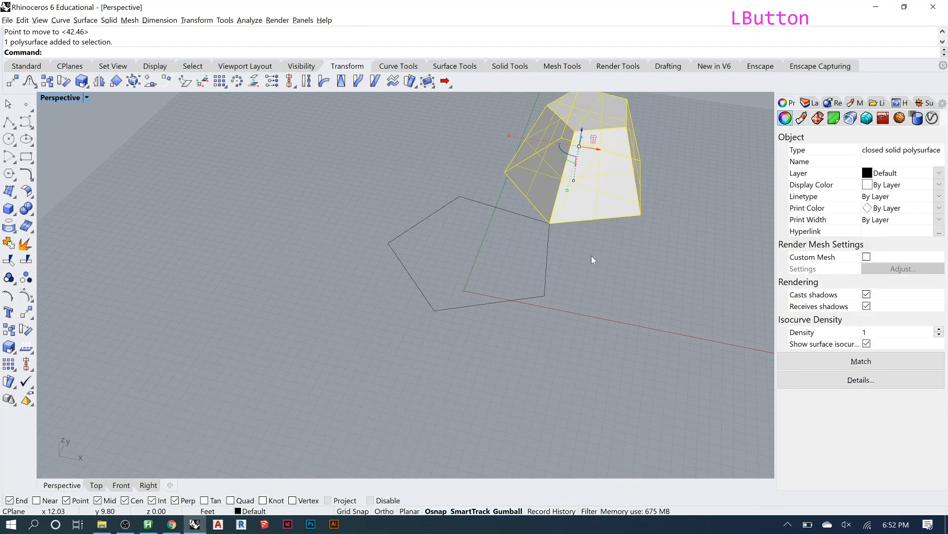
{"action": "type", "text": "move"}
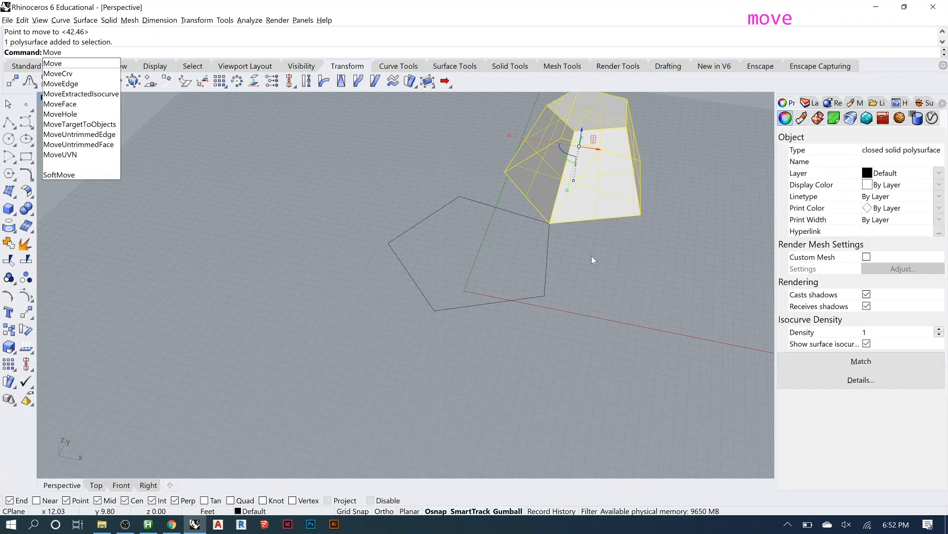
{"action": "key", "text": "Return"}
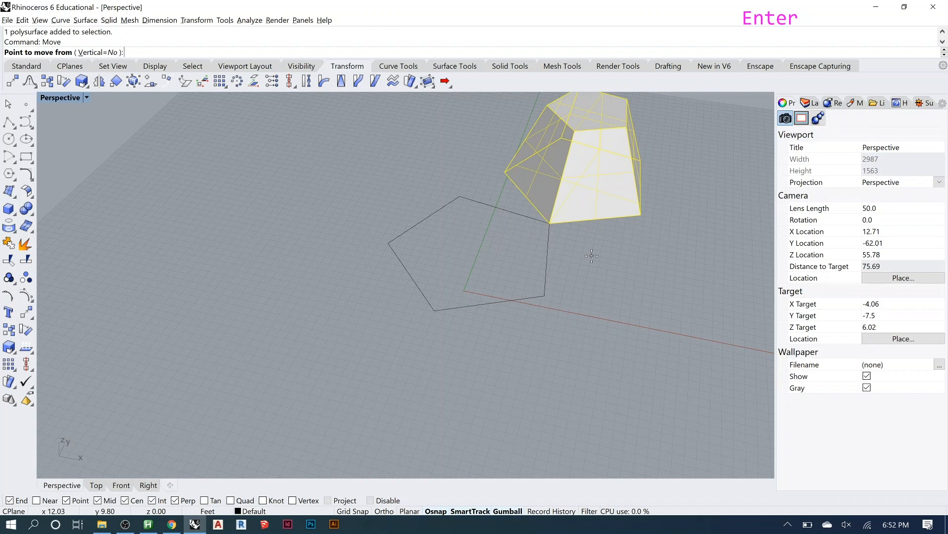
{"action": "left_click", "coordinate": [550, 223]}
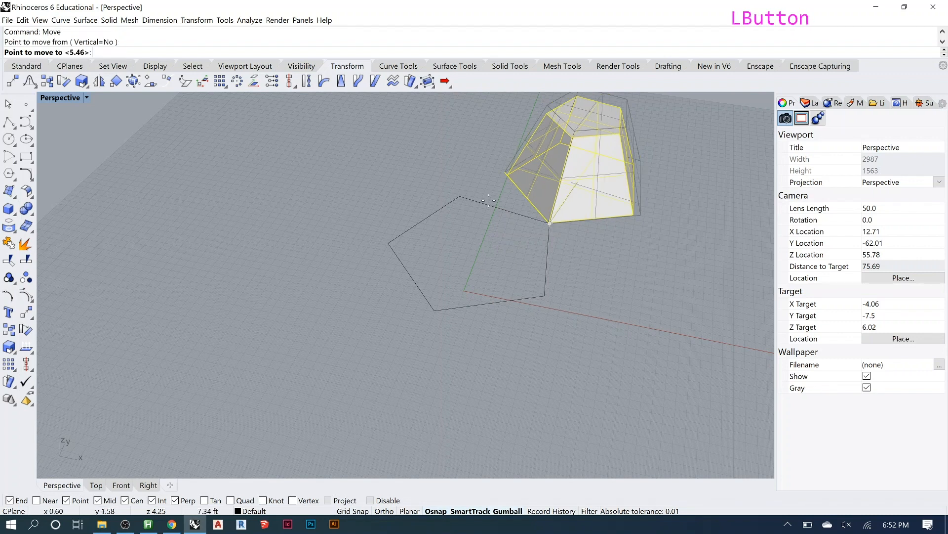
{"action": "left_click", "coordinate": [460, 197]}
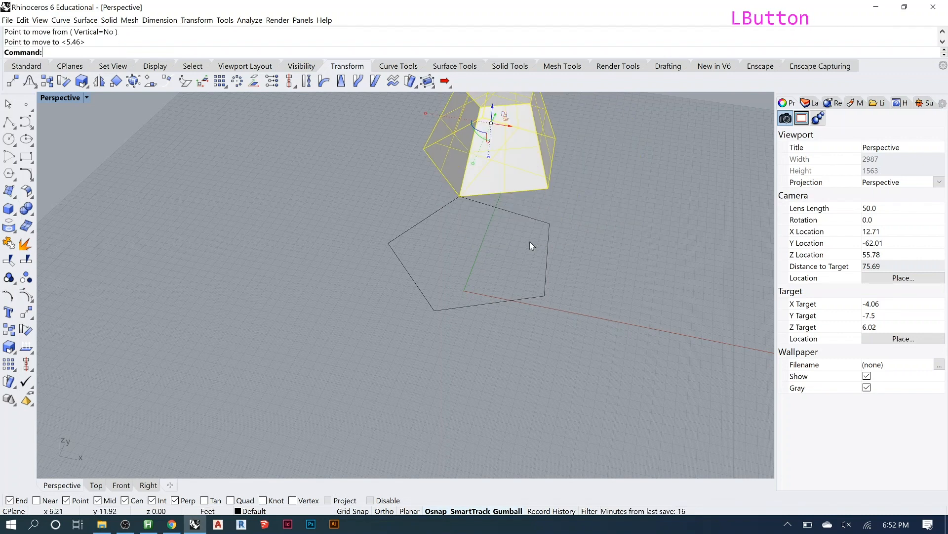
{"action": "key", "text": "Escape"}
{"action": "key", "text": "Escape"}
{"action": "key", "text": "Escape"}
{"action": "scroll", "coordinate": [458, 245], "scroll_direction": "down", "scroll_amount": 2}
{"action": "right_click_drag", "start_coordinate": [467, 282], "coordinate": [514, 295]}
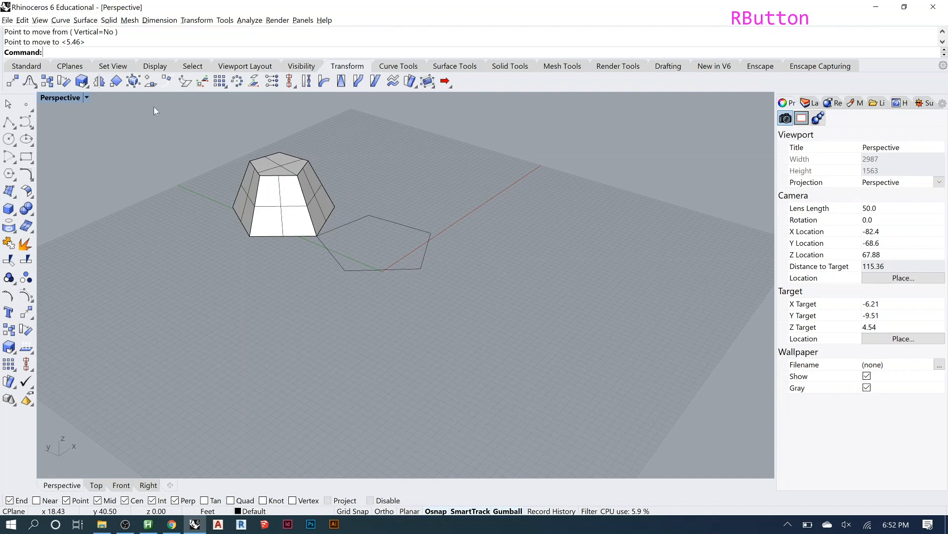
- Draw an open five-point polyline on the ground plane, wrapping around the front of the pyramid and polygon
{"action": "left_click", "coordinate": [28, 67]}
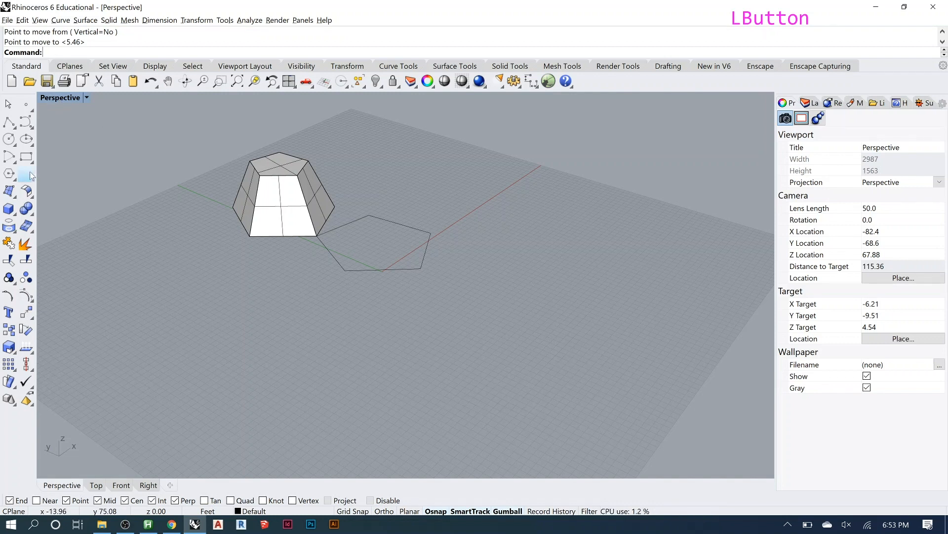
{"action": "left_click", "coordinate": [9, 122]}
{"action": "left_click", "coordinate": [174, 284]}
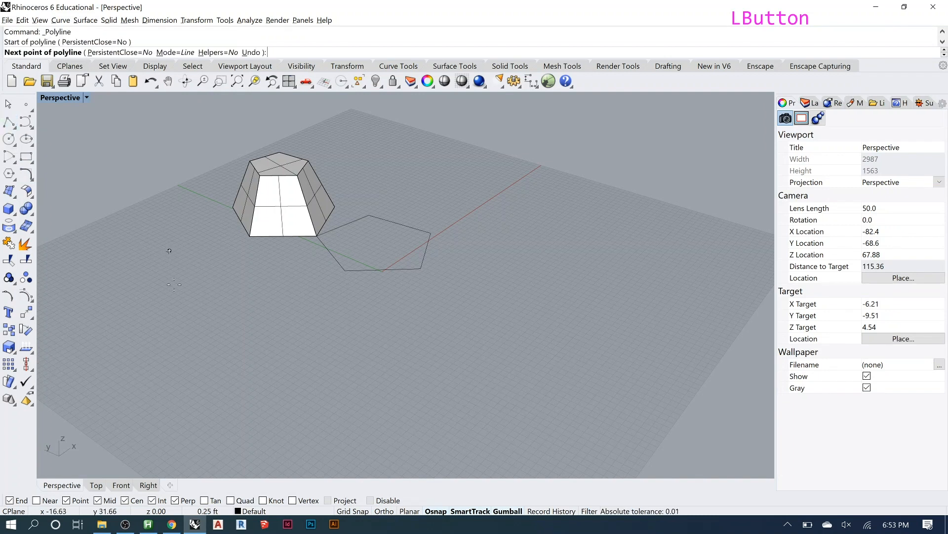
{"action": "left_click", "coordinate": [199, 346]}
{"action": "left_click", "coordinate": [375, 366]}
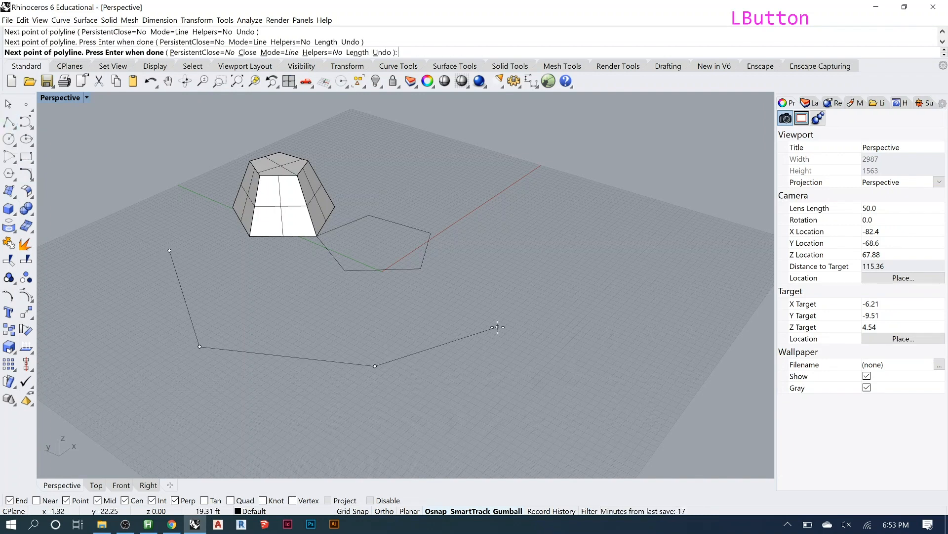
{"action": "left_click", "coordinate": [497, 326]}
{"action": "left_click", "coordinate": [545, 260]}
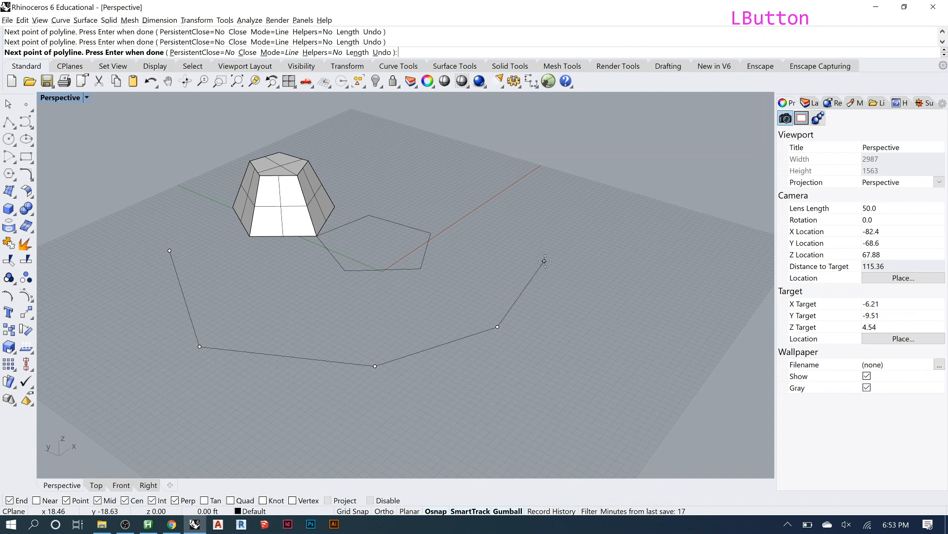
{"action": "key", "text": "Return"}
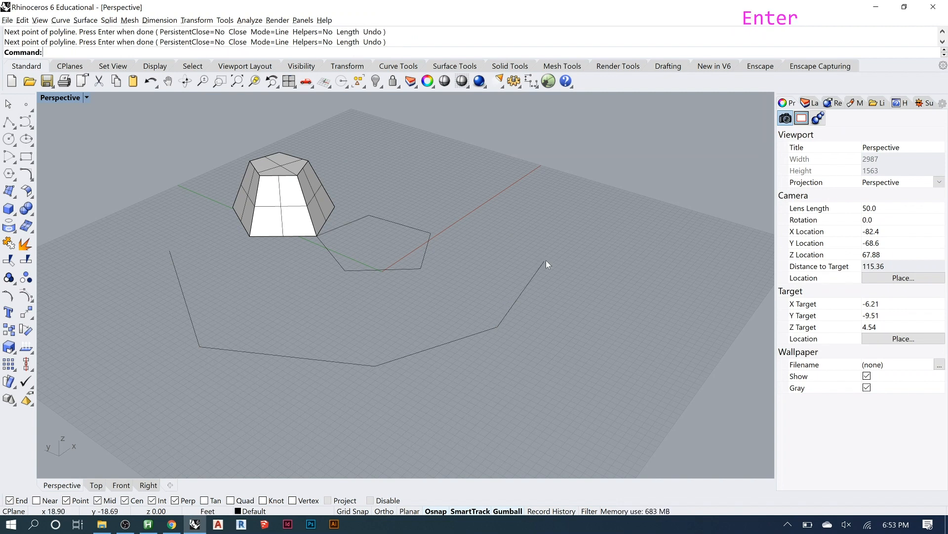
- Reshape the polyline by moving its middle vertex inward toward the polygon with the gumball, and reselect the whole polyline
{"action": "left_click", "coordinate": [422, 349]}
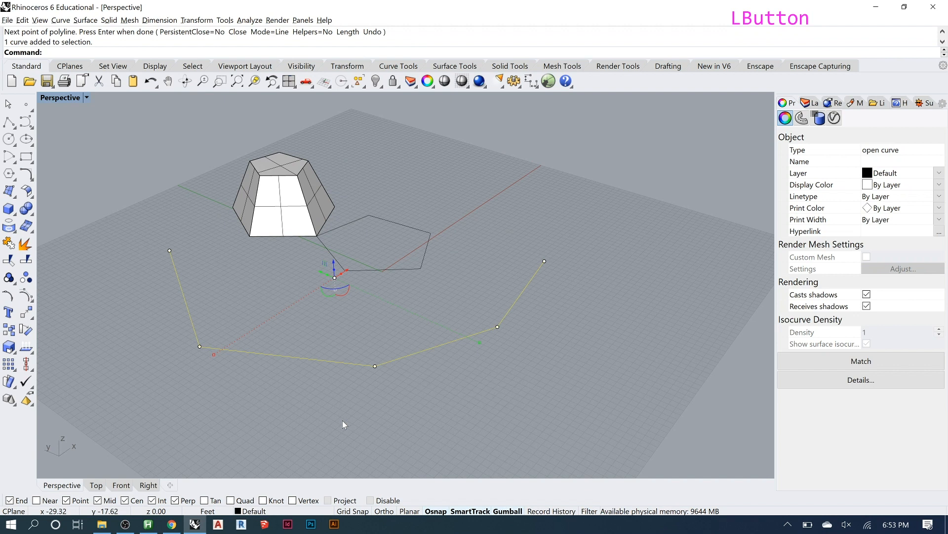
{"action": "left_click", "coordinate": [376, 366]}
{"action": "left_click_drag", "start_coordinate": [368, 365], "coordinate": [332, 345]}
{"action": "left_click", "coordinate": [181, 270]}
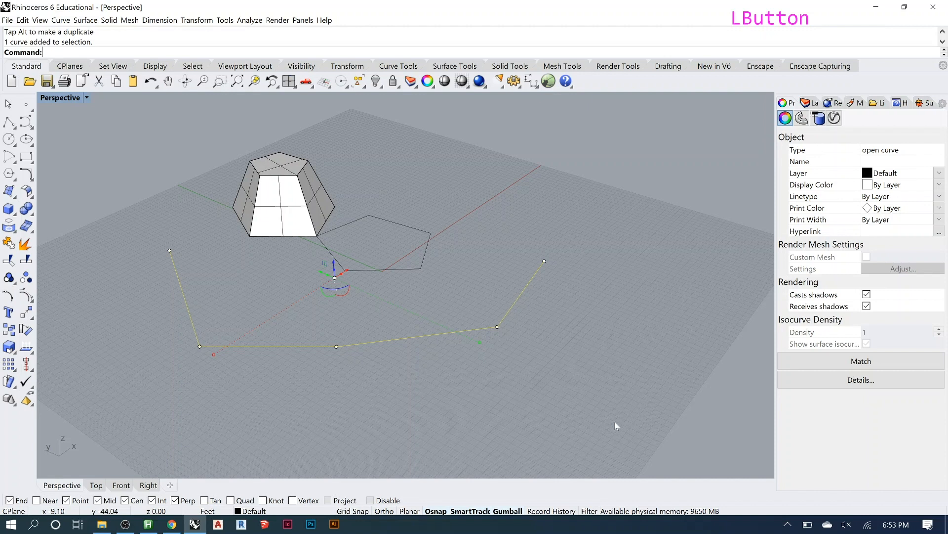
- Draw an open degree-3 control point curve with nine points in front of the polyline, hooking back toward the polyline's right side
{"action": "left_click", "coordinate": [26, 122]}
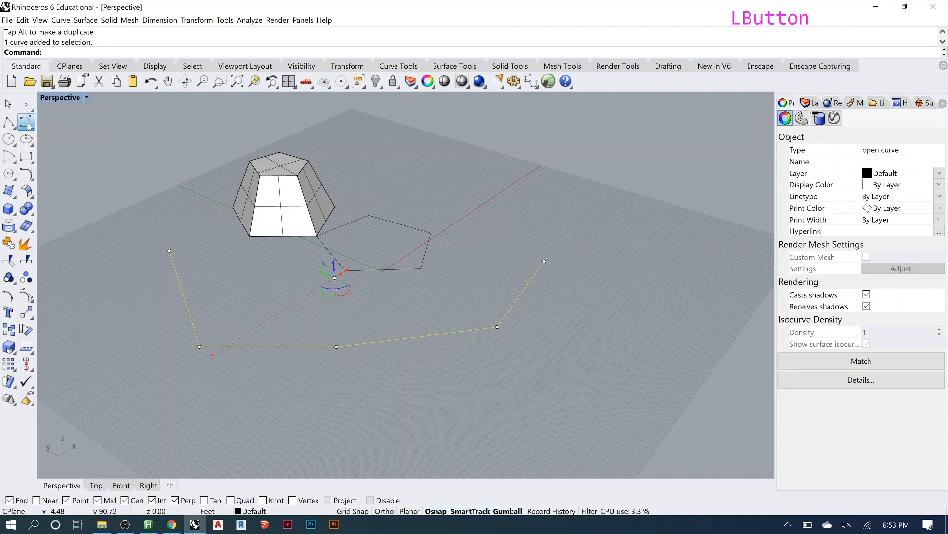
{"action": "left_click", "coordinate": [137, 298]}
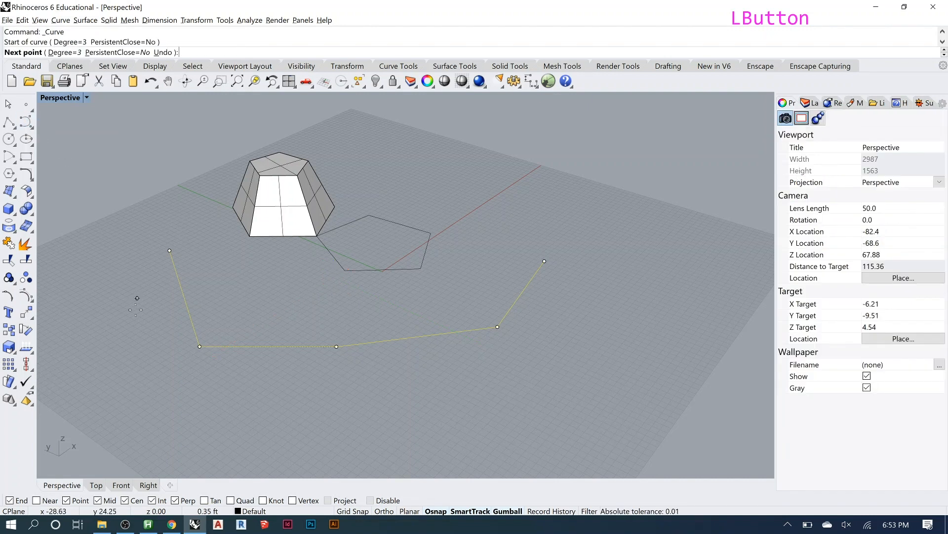
{"action": "left_click", "coordinate": [147, 399]}
{"action": "left_click", "coordinate": [297, 426]}
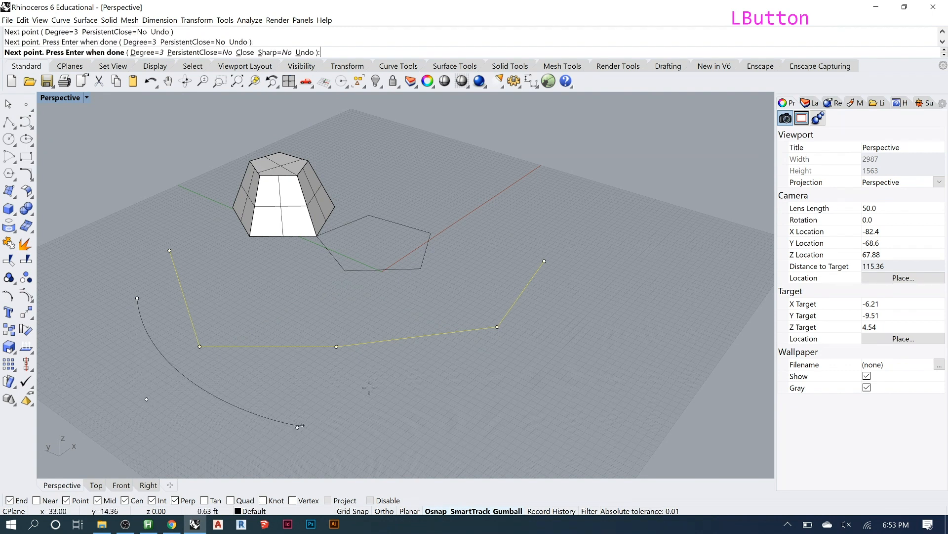
{"action": "left_click", "coordinate": [391, 378]}
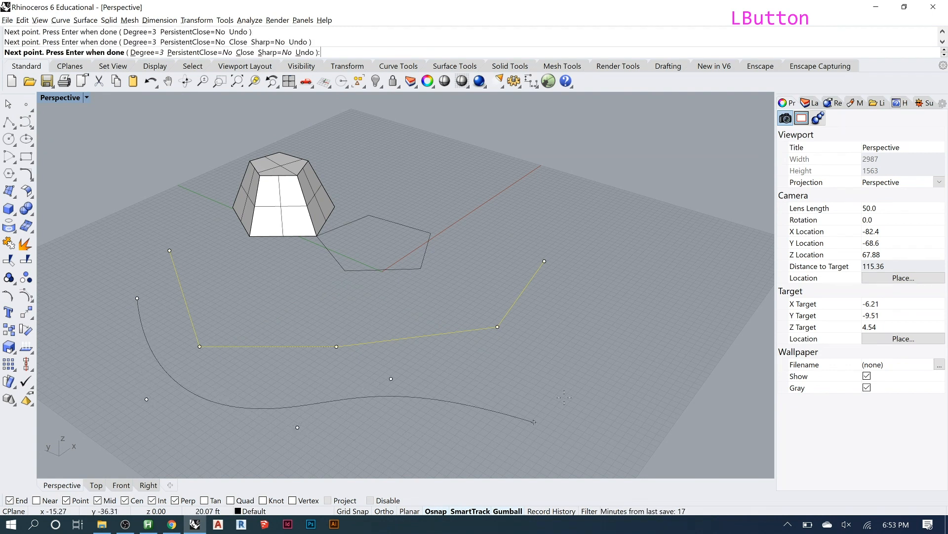
{"action": "left_click", "coordinate": [528, 407]}
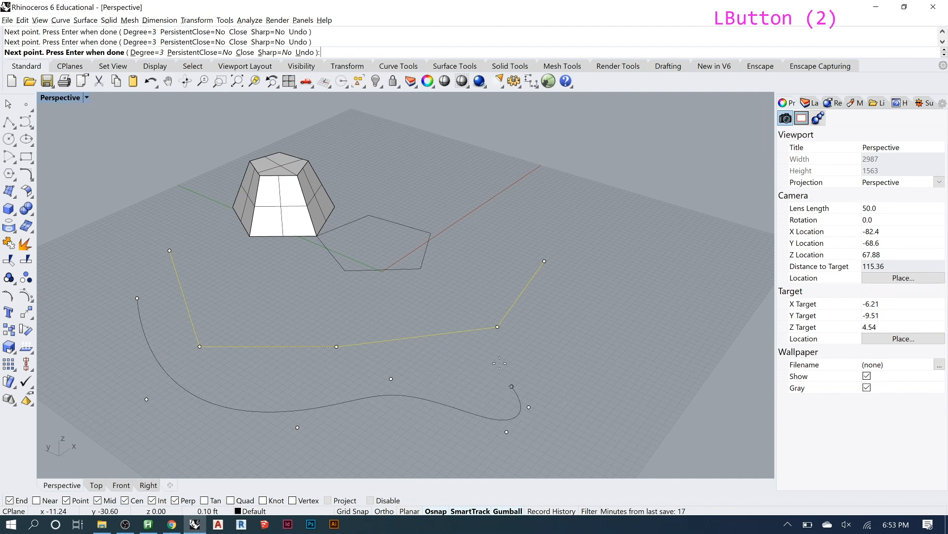
{"action": "left_click", "coordinate": [512, 386]}
{"action": "left_click", "coordinate": [463, 391]}
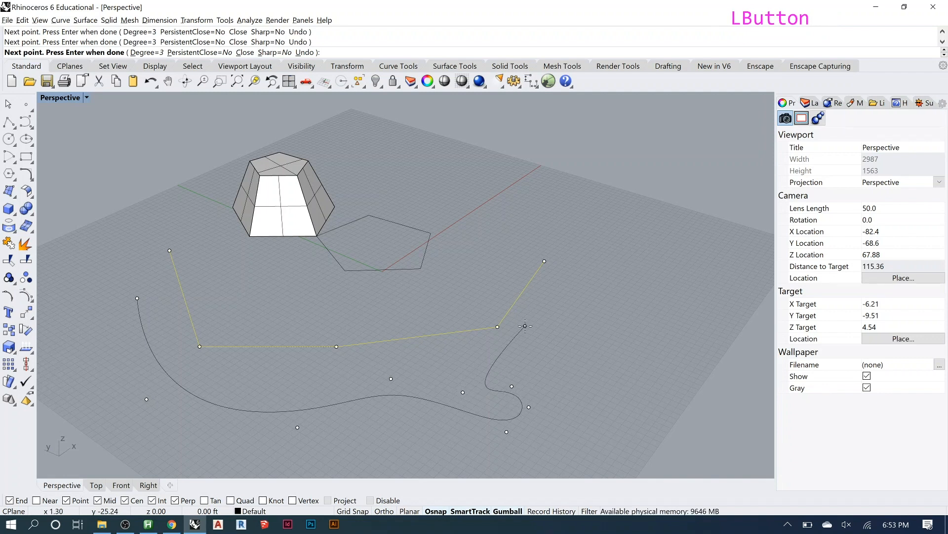
{"action": "left_click", "coordinate": [525, 325]}
{"action": "key", "text": "Return"}
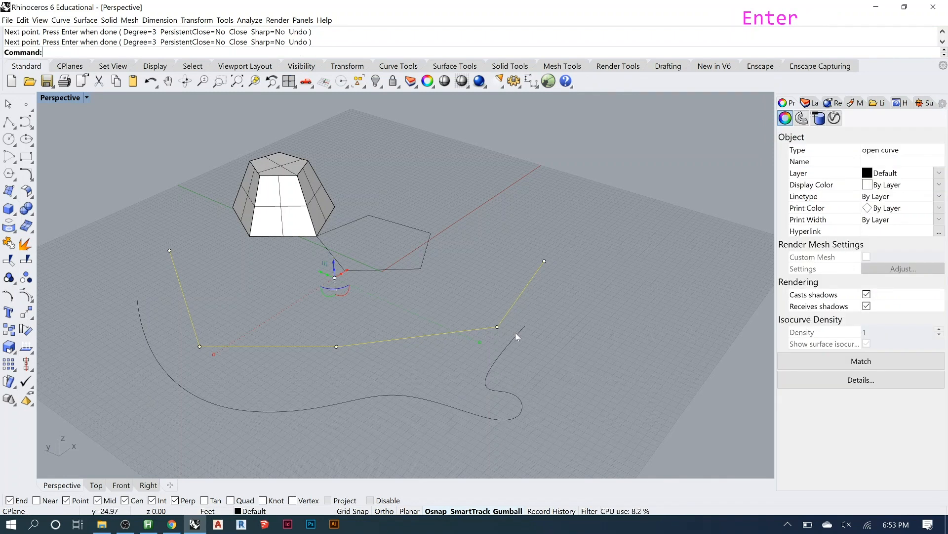
- Reshape the control point curve by moving its second control point outward and its fourth one toward the polyline, and deselect it
{"action": "left_click", "coordinate": [515, 332]}
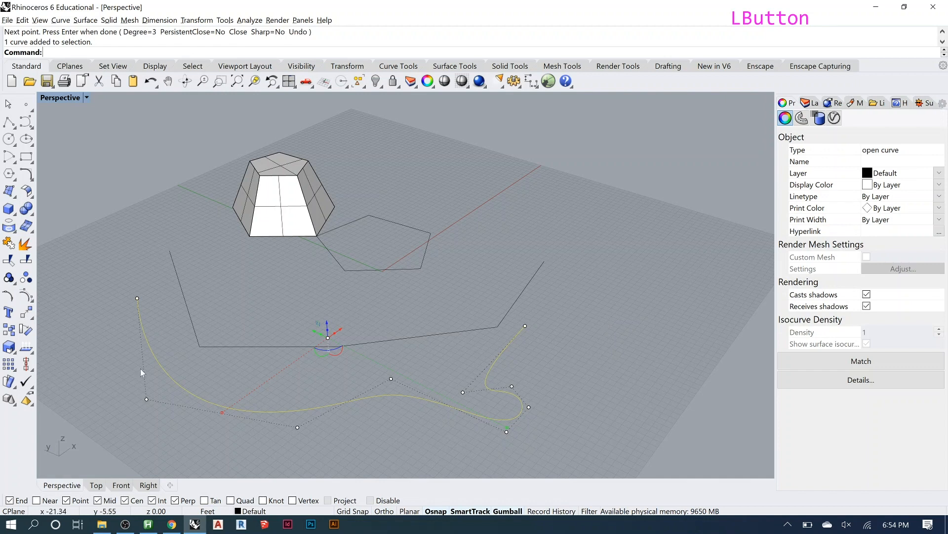
{"action": "left_click", "coordinate": [147, 400]}
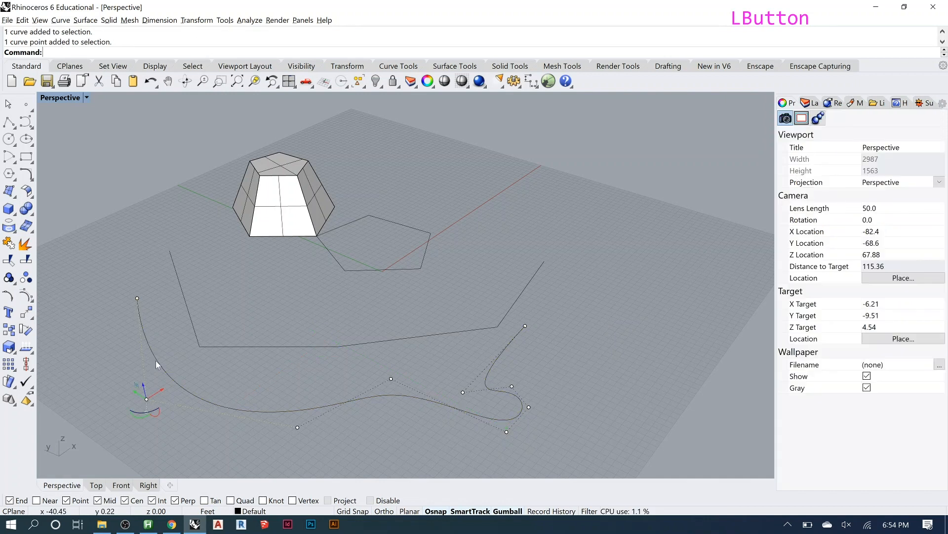
{"action": "left_click_drag", "start_coordinate": [136, 398], "coordinate": [103, 375]}
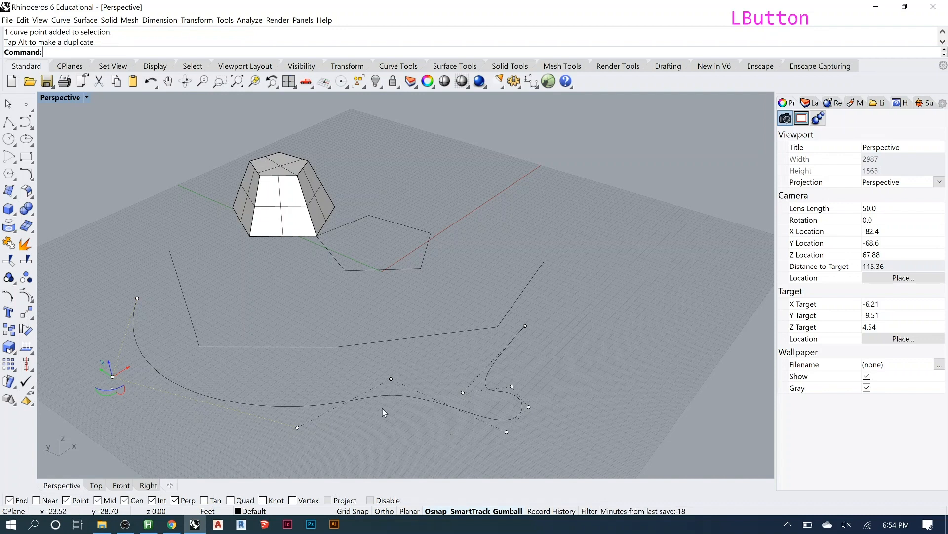
{"action": "left_click_drag", "start_coordinate": [392, 382], "coordinate": [367, 372]}
{"action": "left_click", "coordinate": [393, 417]}
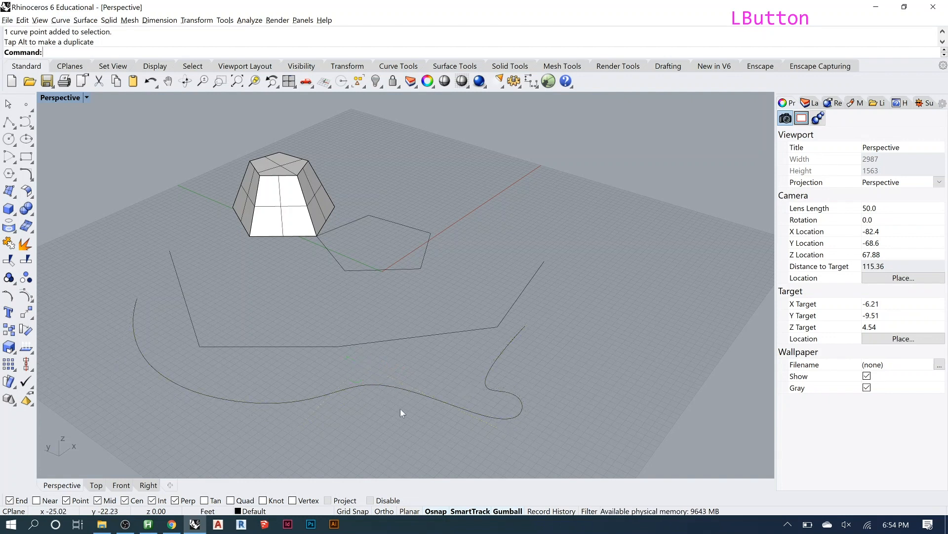
- Adjust the curve's hooked end by moving the two control points just before its final endpoint, and reselect the whole curve
{"action": "left_click", "coordinate": [443, 401]}
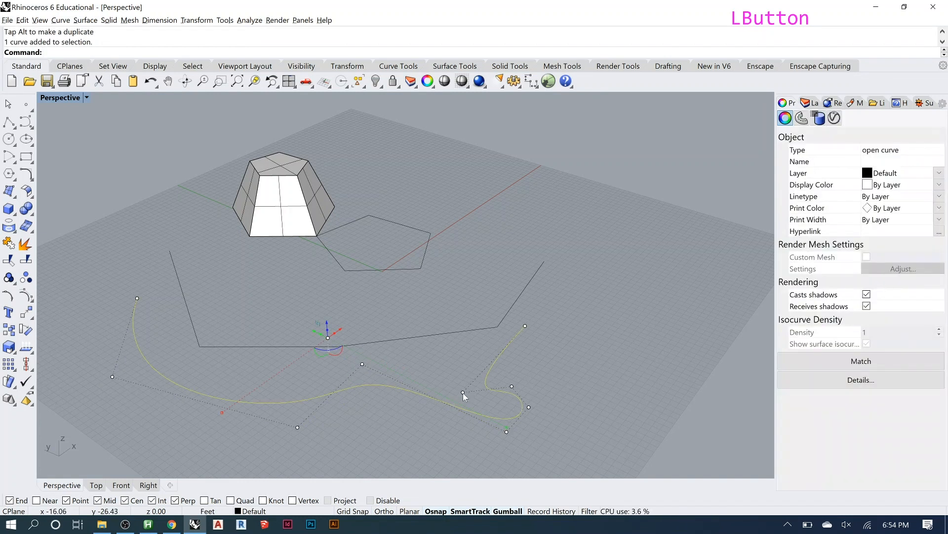
{"action": "left_click", "coordinate": [464, 391]}
{"action": "left_click_drag", "start_coordinate": [468, 392], "coordinate": [485, 376]}
{"action": "left_click", "coordinate": [510, 386]}
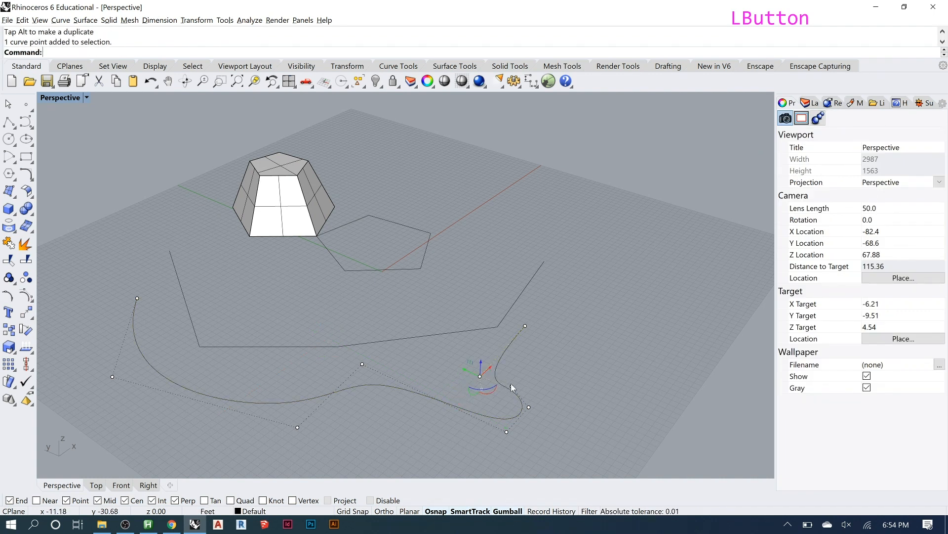
{"action": "left_click_drag", "start_coordinate": [519, 381], "coordinate": [543, 407]}
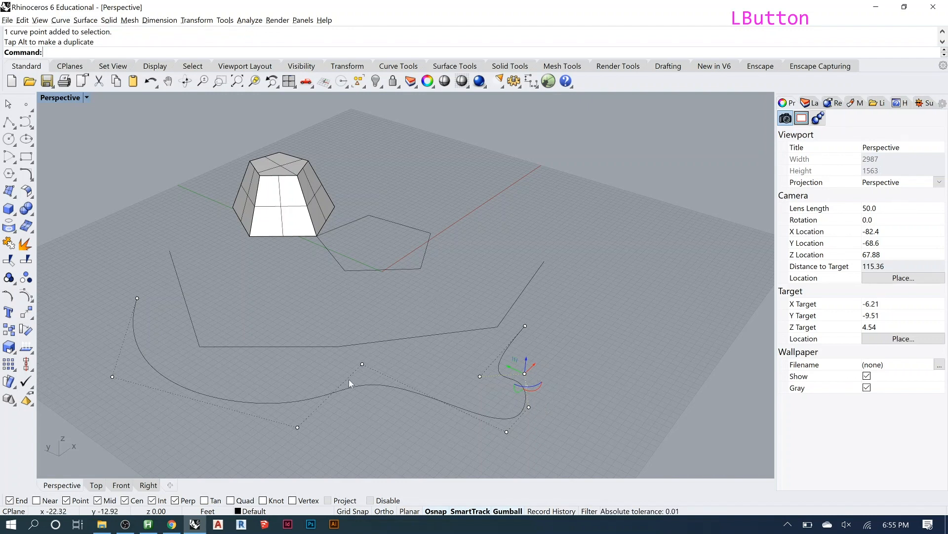
{"action": "left_click", "coordinate": [361, 387]}
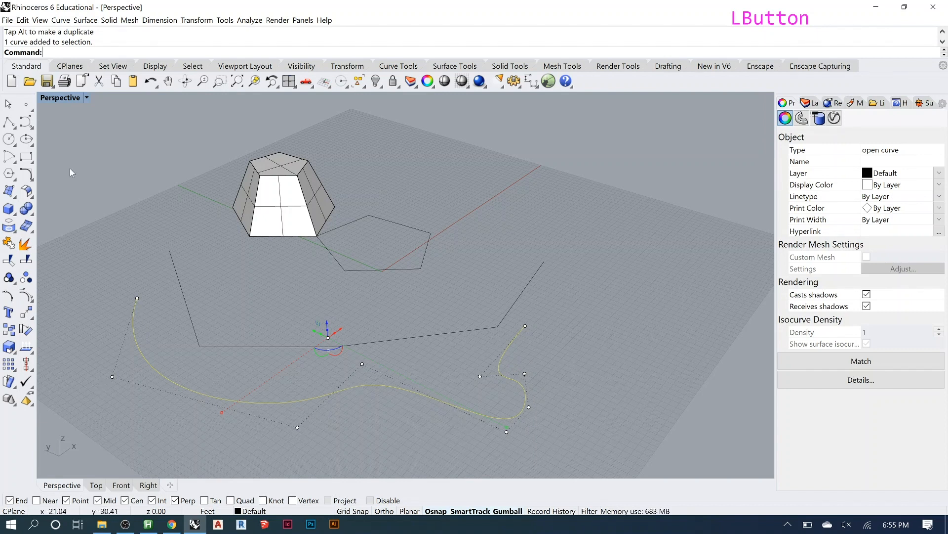
- Draw an open degree-3 interpolated curve with Chord knots through seven points, crossing the polyline's left segment, and select it to show its control points
{"action": "left_click", "coordinate": [32, 128]}
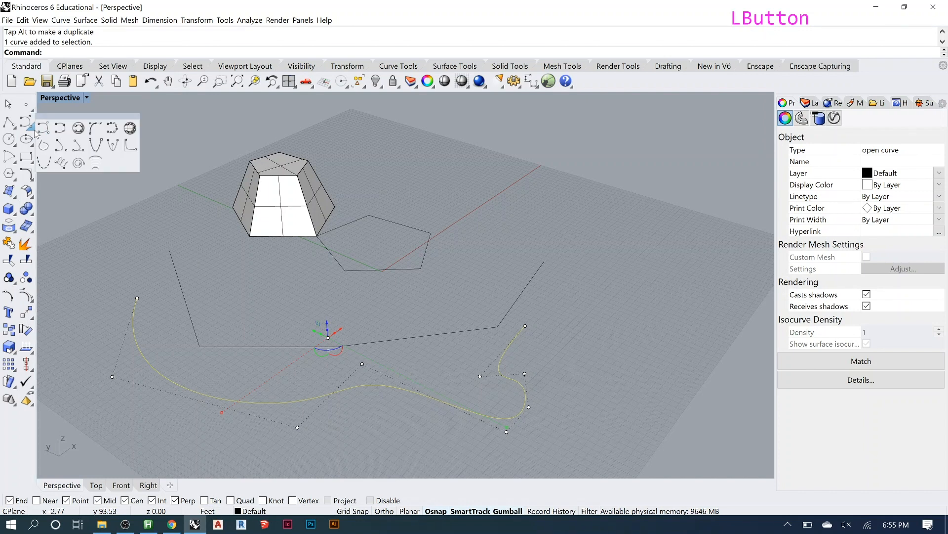
{"action": "left_click", "coordinate": [60, 129]}
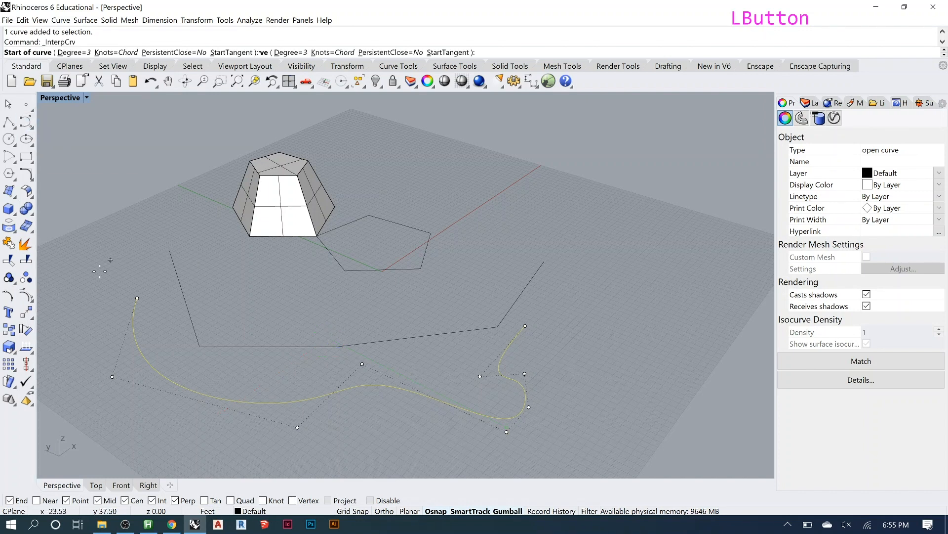
{"action": "left_click", "coordinate": [112, 256]}
{"action": "left_click", "coordinate": [89, 293]}
{"action": "left_click", "coordinate": [130, 277]}
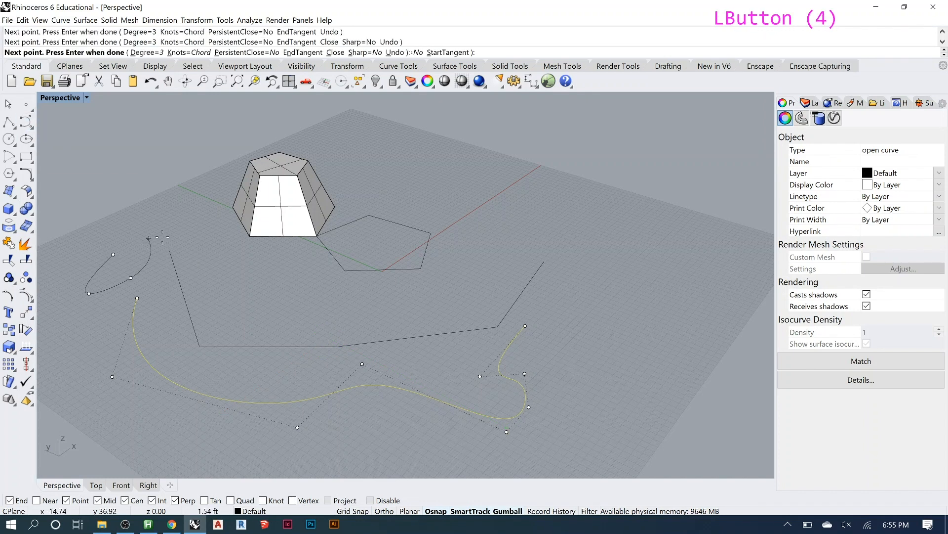
{"action": "left_click", "coordinate": [149, 238]}
{"action": "left_click", "coordinate": [194, 246]}
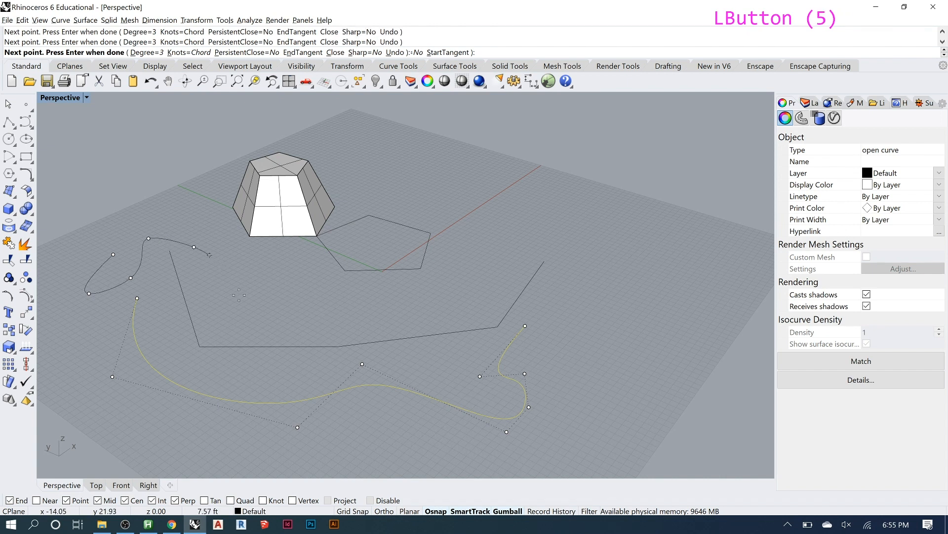
{"action": "left_click", "coordinate": [235, 305]}
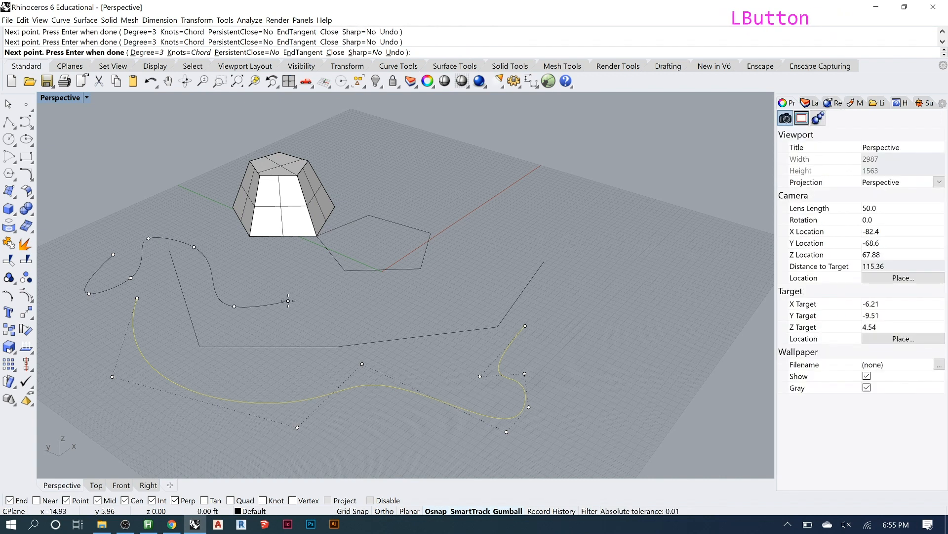
{"action": "key", "text": "Return"}
{"action": "left_click", "coordinate": [235, 300]}
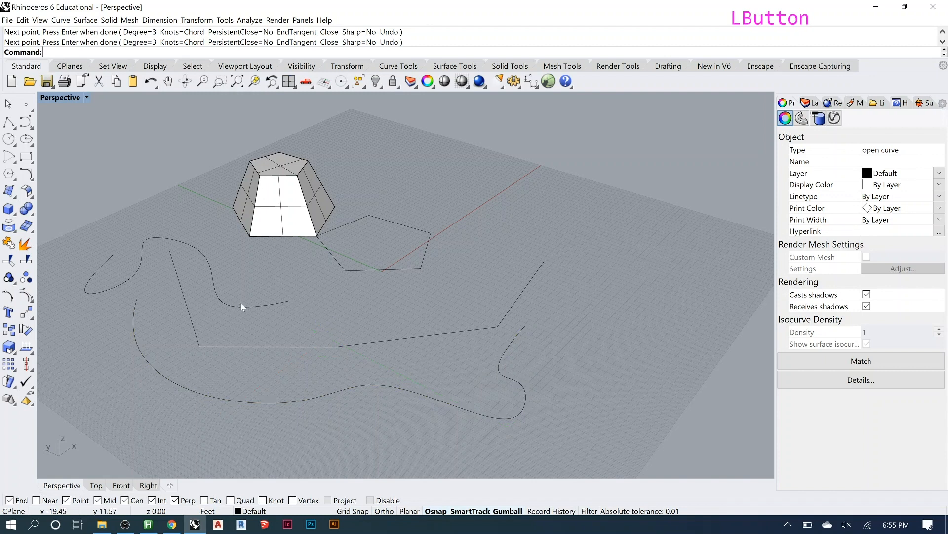
{"action": "left_click", "coordinate": [245, 306]}
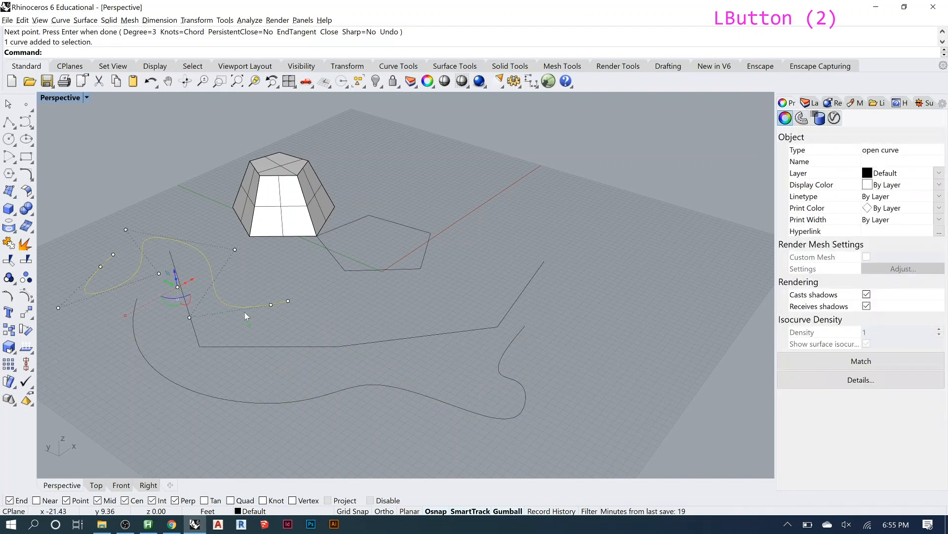
- Reshape the interpolated curve by moving the control point at its lower bend toward the curve's right end, and reselect the whole curve
{"action": "left_click_drag", "start_coordinate": [190, 317], "coordinate": [208, 304]}
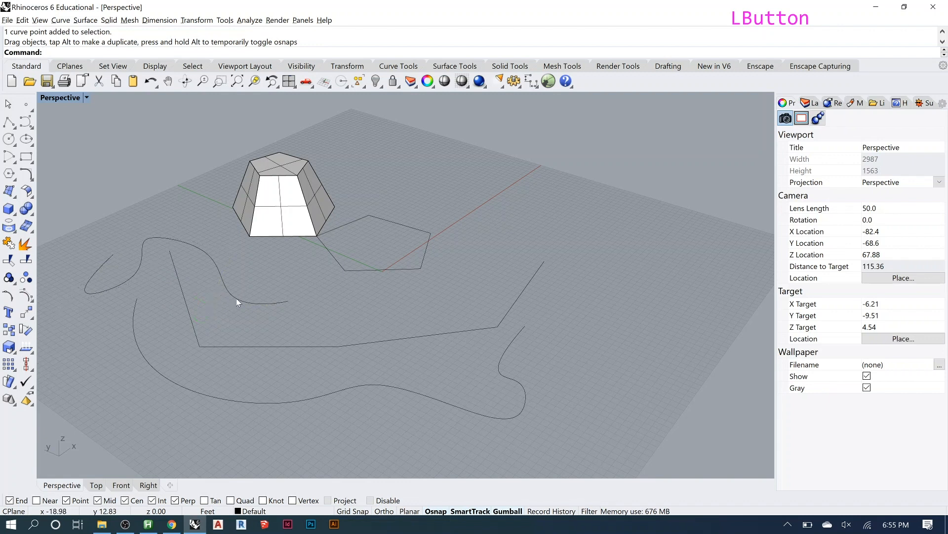
{"action": "left_click", "coordinate": [259, 302]}
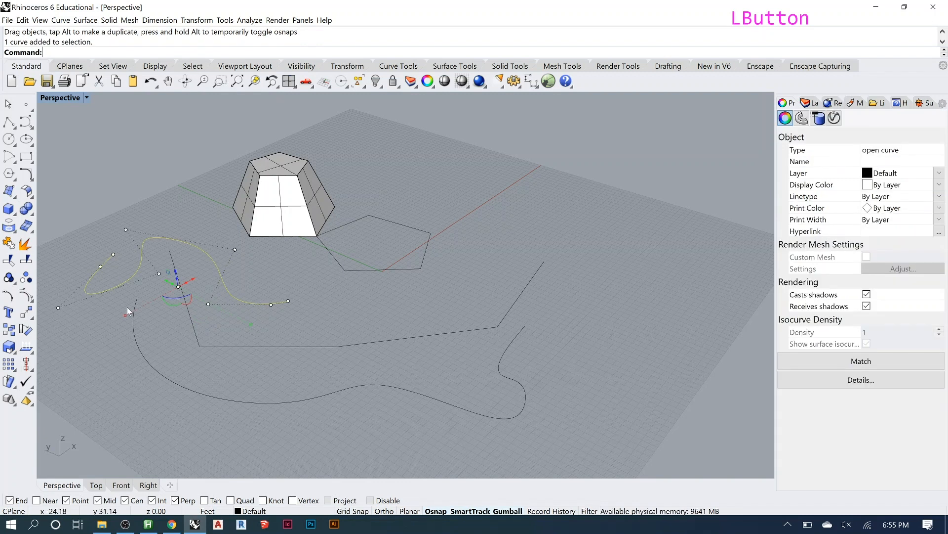
- Create a flat rectangular surface on the grid from corner points, beside the polyline's right end, and select it
{"action": "left_click", "coordinate": [11, 194]}
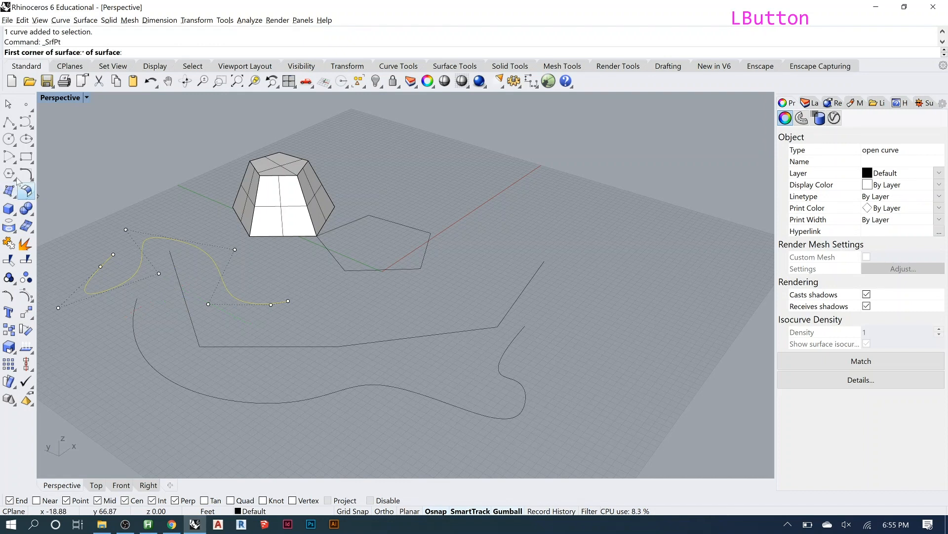
{"action": "left_click", "coordinate": [16, 196]}
{"action": "left_click", "coordinate": [14, 196]}
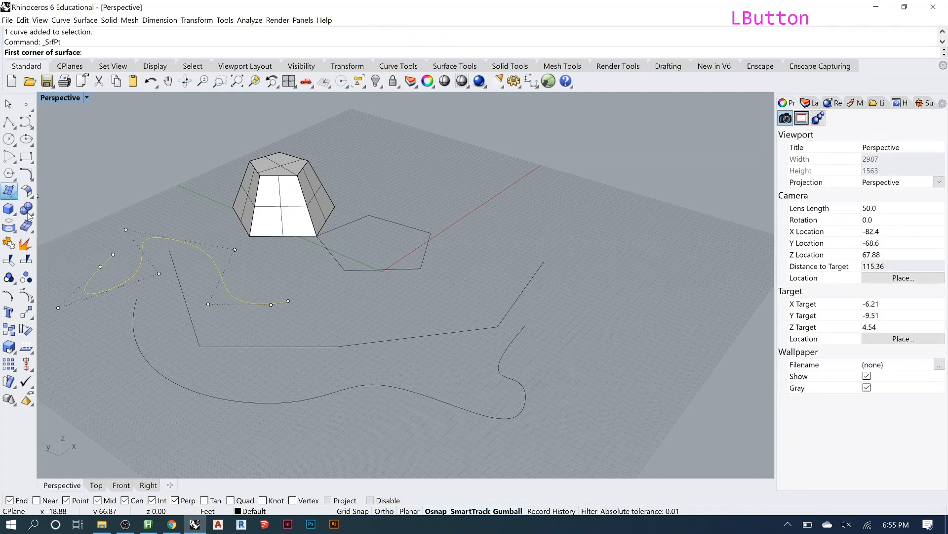
{"action": "left_click", "coordinate": [536, 202]}
{"action": "left_click", "coordinate": [605, 281]}
{"action": "left_click", "coordinate": [593, 263]}
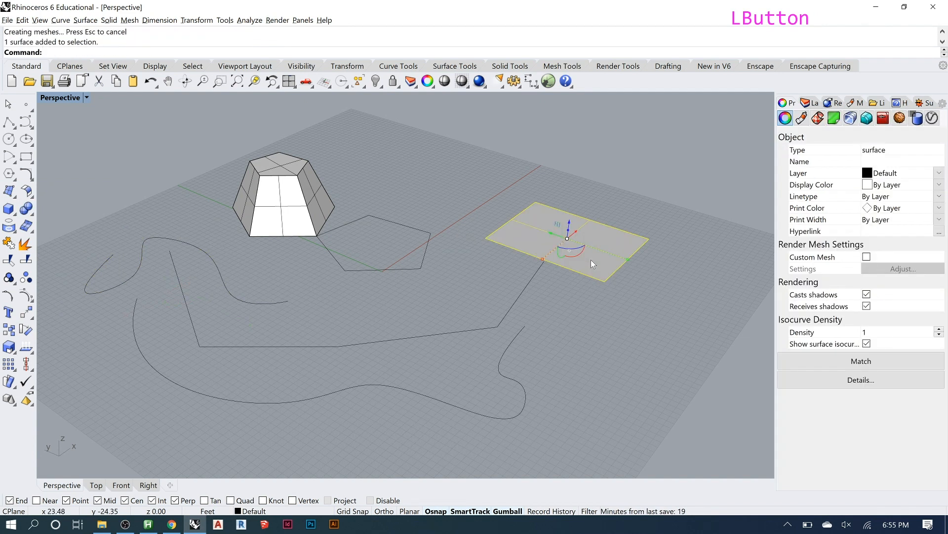
- Rebuild the rectangular surface with 10 by 10 points at degree 3 and turn on its control points
{"action": "type", "text": "rebuild"}
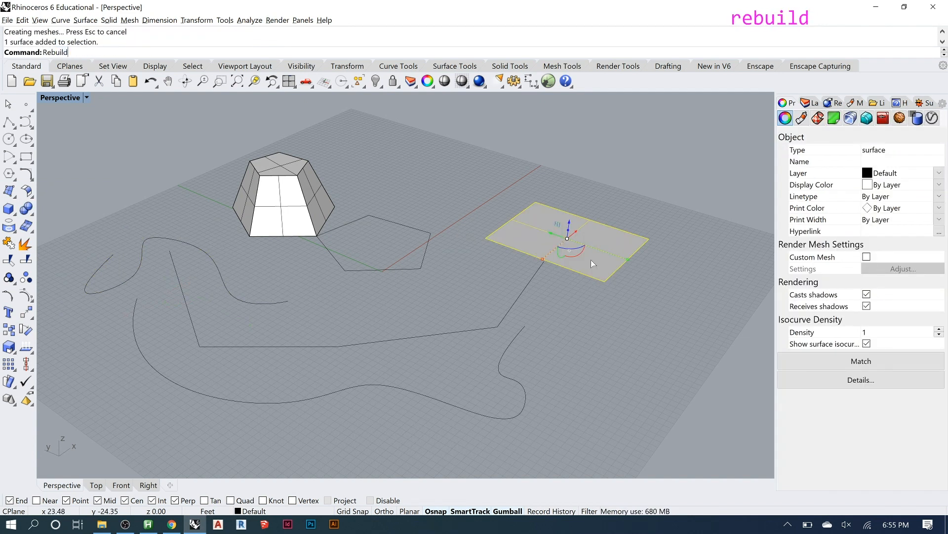
{"action": "key", "text": "Return"}
{"action": "key", "text": "Return"}
{"action": "type", "text": "pointson"}
{"action": "key", "text": "Return"}
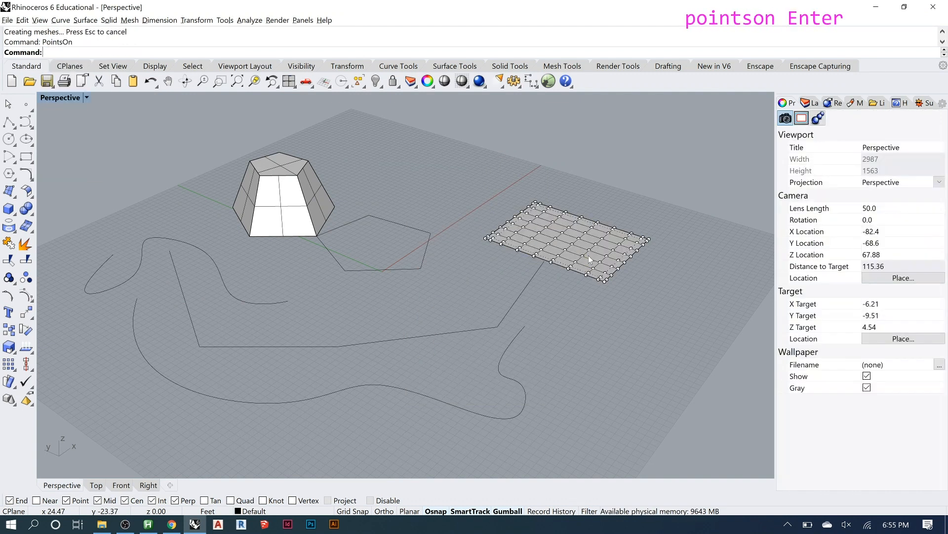
- Raise a group of ten control points near the surface's back edge vertically to form a peak
{"action": "left_click_drag", "start_coordinate": [547, 220], "coordinate": [605, 252]}
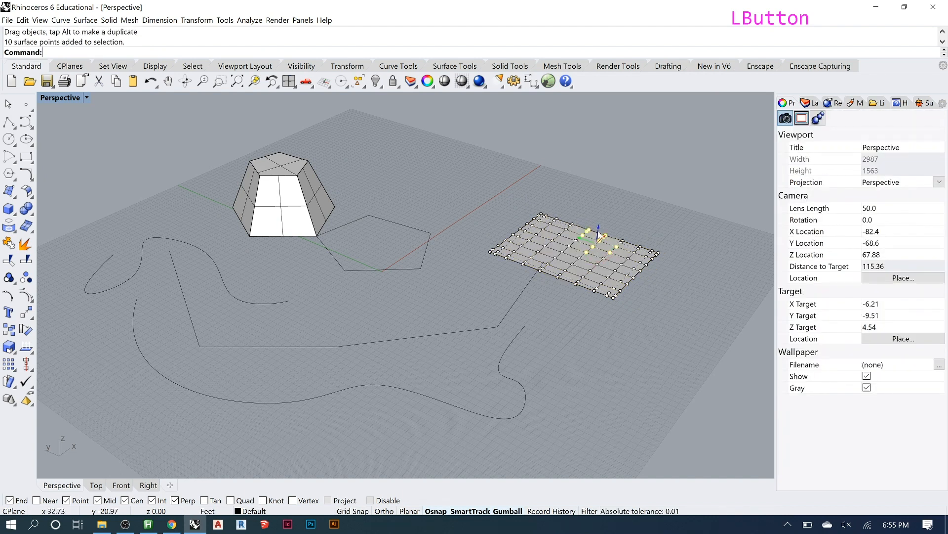
{"action": "left_click", "coordinate": [598, 232]}
- Select the control point curve in front of the polyline and shift one of its middle control points slightly sideways
{"action": "left_click", "coordinate": [468, 409]}
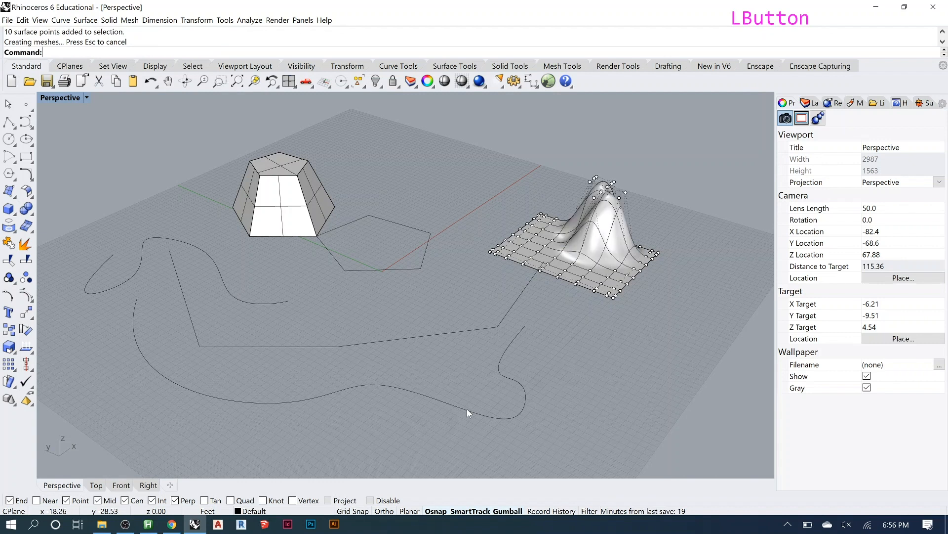
{"action": "left_click", "coordinate": [467, 409]}
{"action": "left_click_drag", "start_coordinate": [362, 363], "coordinate": [344, 363]}
- Lower the control points on one side of the surface's peak and pull the points of its near corner down below the grid
{"action": "right_click_drag", "start_coordinate": [613, 253], "coordinate": [545, 296]}
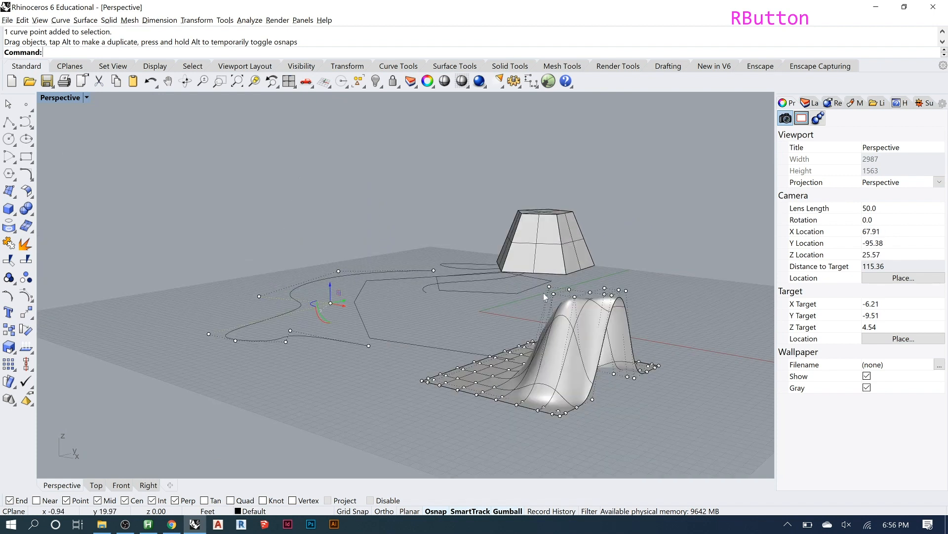
{"action": "left_click_drag", "start_coordinate": [531, 274], "coordinate": [561, 327]}
{"action": "left_click", "coordinate": [545, 284]}
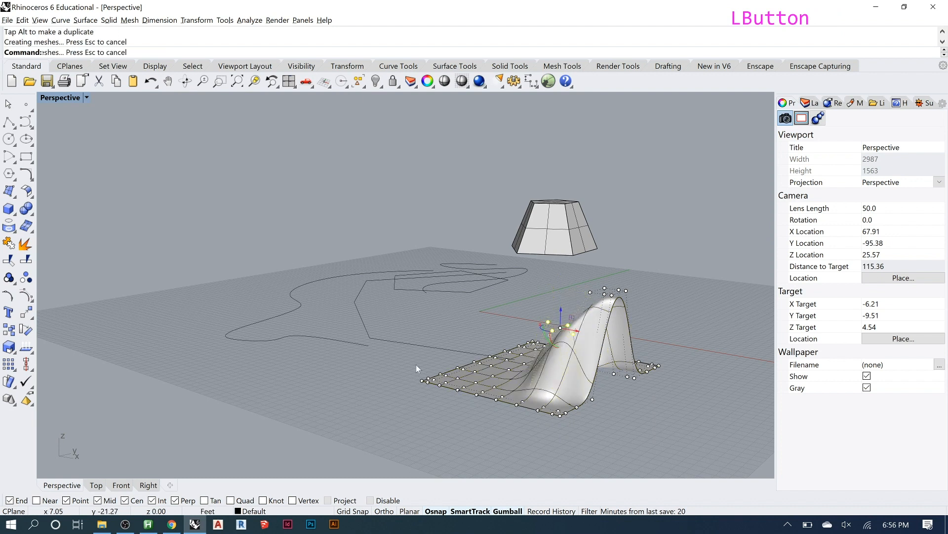
{"action": "left_click_drag", "start_coordinate": [416, 364], "coordinate": [464, 433]}
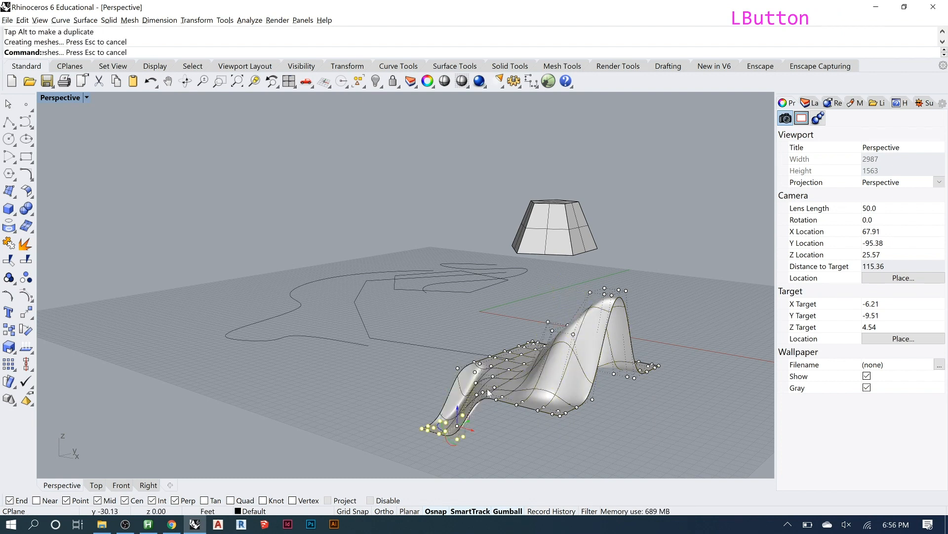
{"action": "right_click_drag", "start_coordinate": [488, 393], "coordinate": [491, 324]}
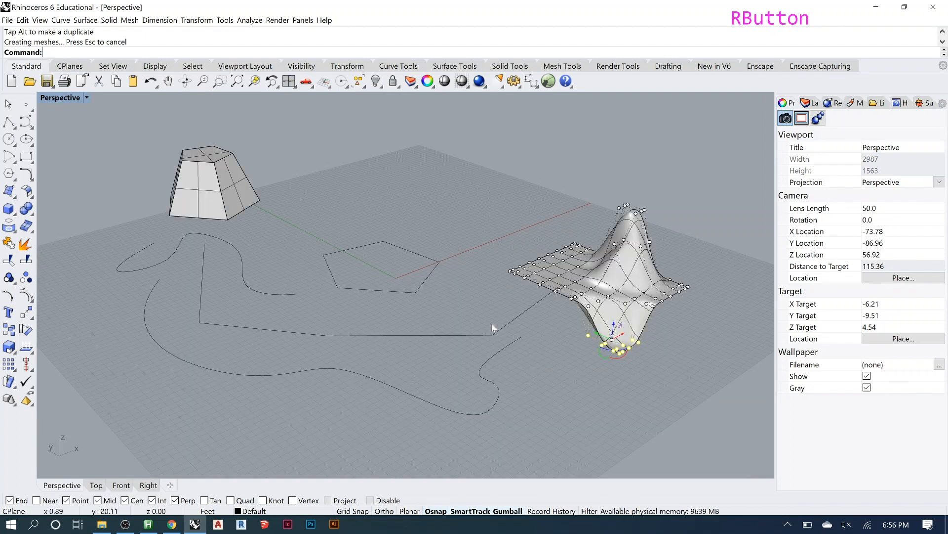
- Select the pentagon, all objects, the curves and a surface point in turn to examine their control points
{"action": "left_click", "coordinate": [445, 288]}
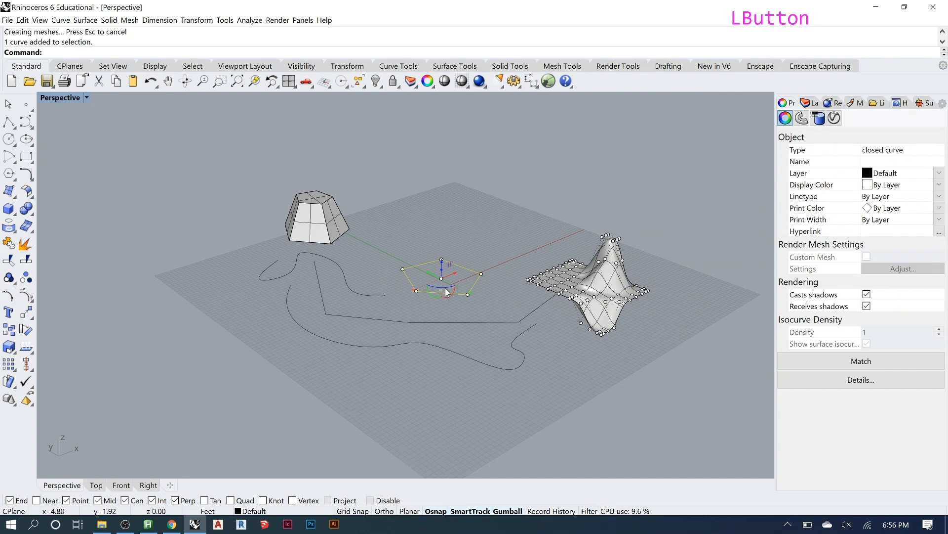
{"action": "left_click", "coordinate": [616, 229]}
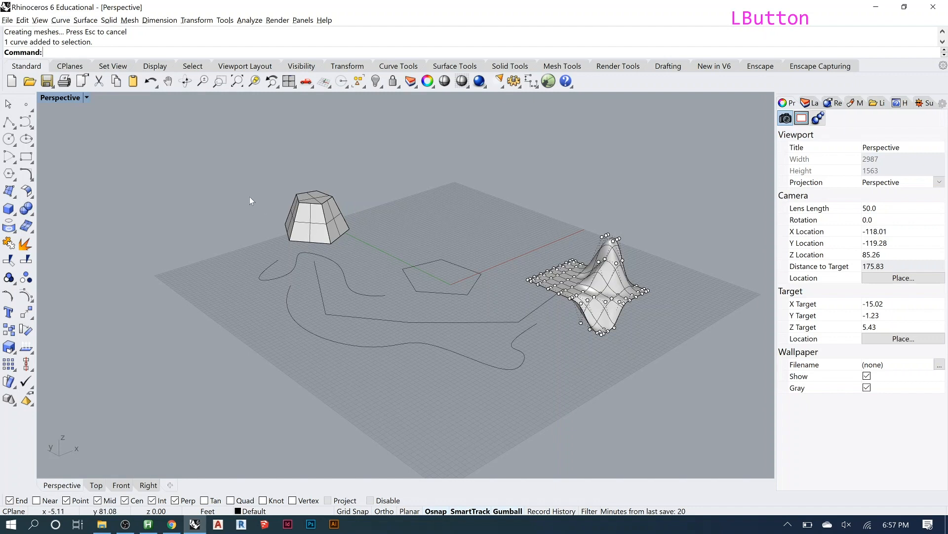
{"action": "left_click_drag", "start_coordinate": [216, 164], "coordinate": [678, 421]}
{"action": "left_click", "coordinate": [662, 409]}
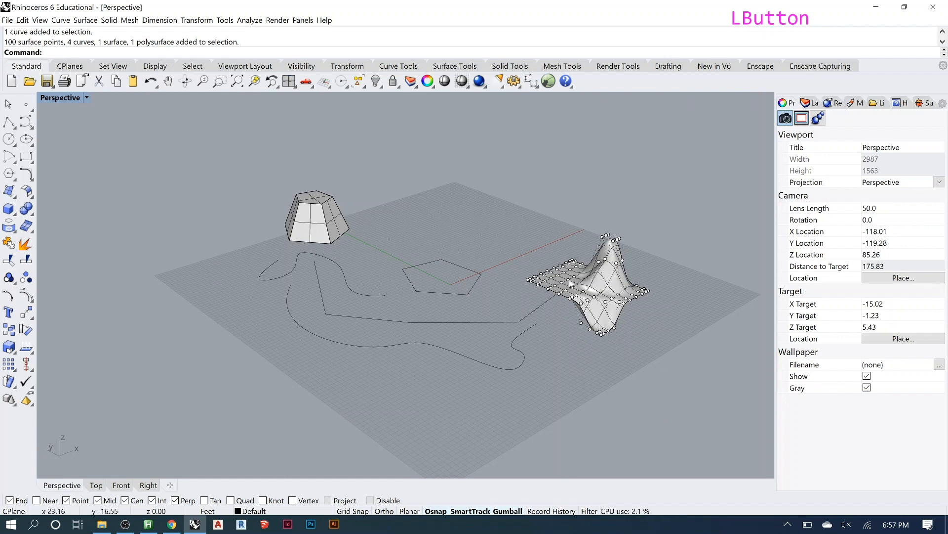
{"action": "left_click", "coordinate": [524, 361]}
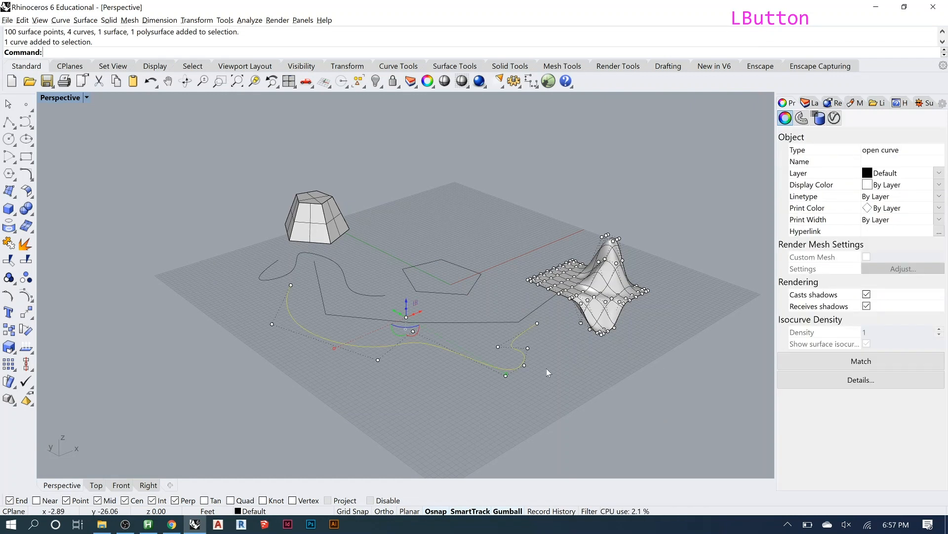
{"action": "left_click", "coordinate": [491, 322]}
{"action": "left_click", "coordinate": [475, 358]}
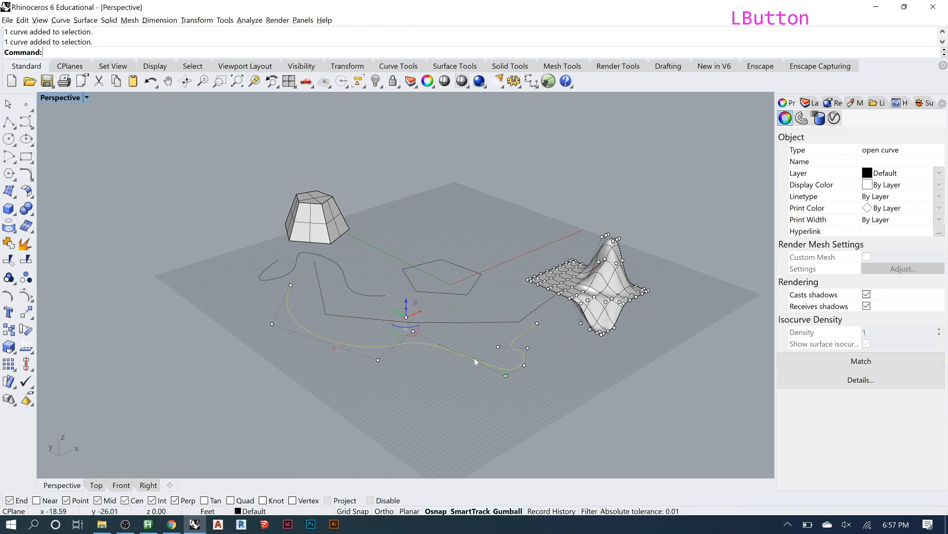
{"action": "left_click", "coordinate": [604, 237]}
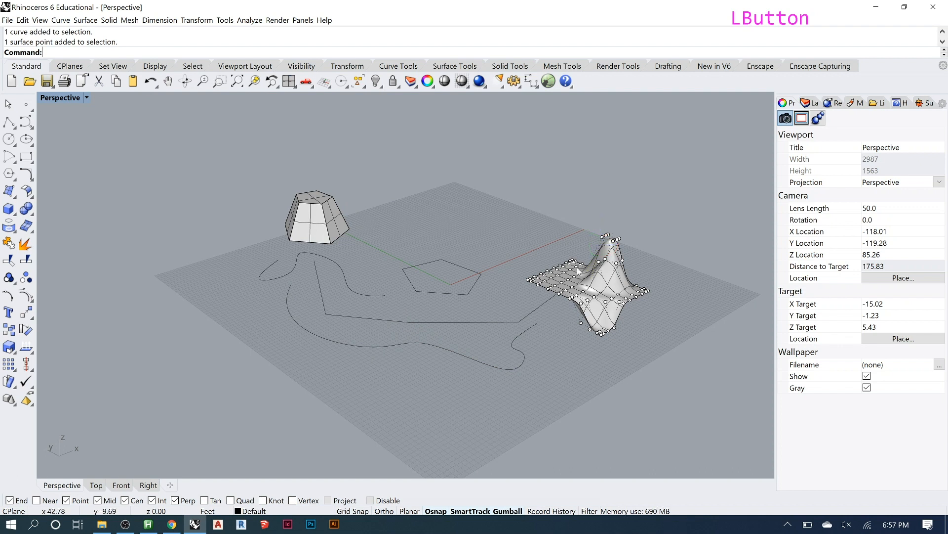
- Raise the control points at the sculpted surface's flat corner into a tall column above the existing peak
{"action": "left_click_drag", "start_coordinate": [512, 239], "coordinate": [561, 240]}
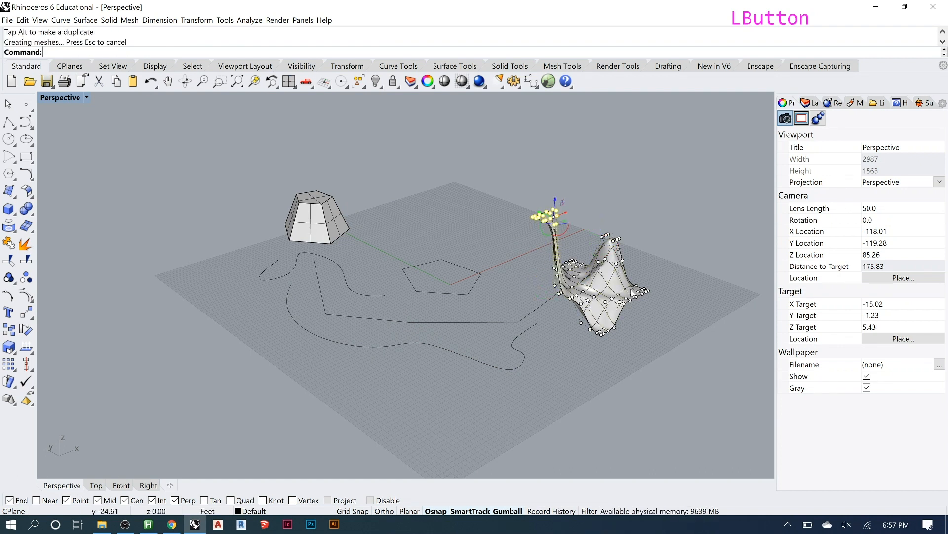
{"action": "right_click_drag", "start_coordinate": [665, 283], "coordinate": [574, 291]}
{"action": "scroll", "coordinate": [620, 351], "scroll_direction": "up", "scroll_amount": 2}
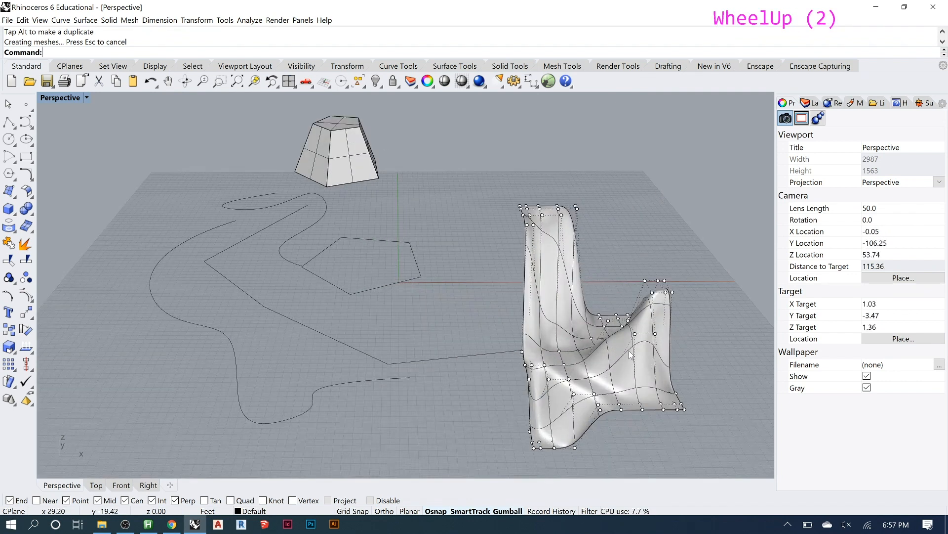
{"action": "scroll", "coordinate": [552, 332], "scroll_direction": "down", "scroll_amount": 2}
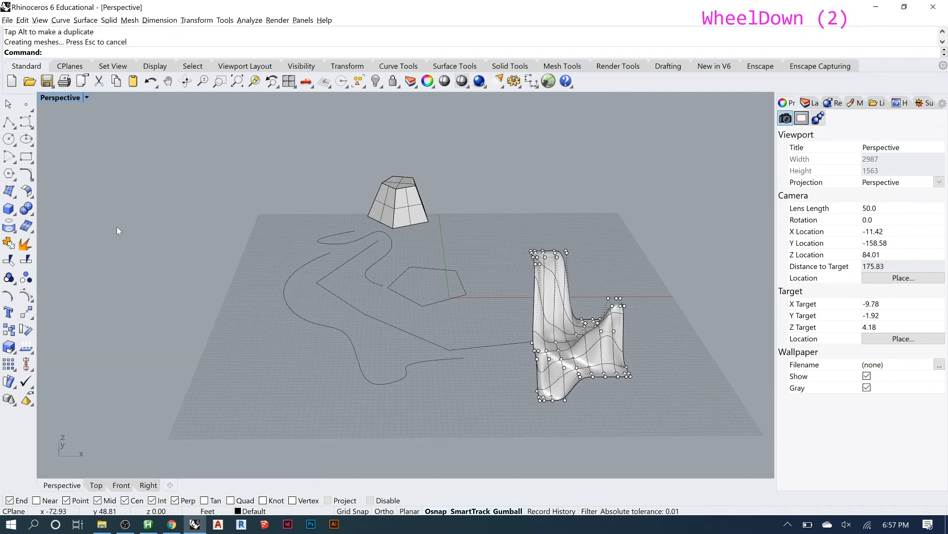
- Draw a corner-to-corner rectangular plane on the grid behind the sculpted surface and select it
{"action": "left_click", "coordinate": [10, 199]}
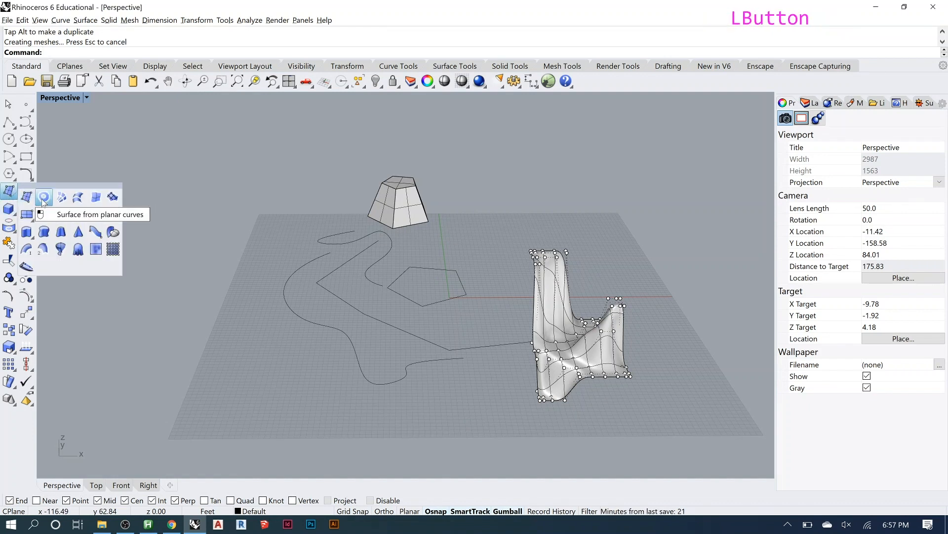
{"action": "left_click", "coordinate": [33, 219]}
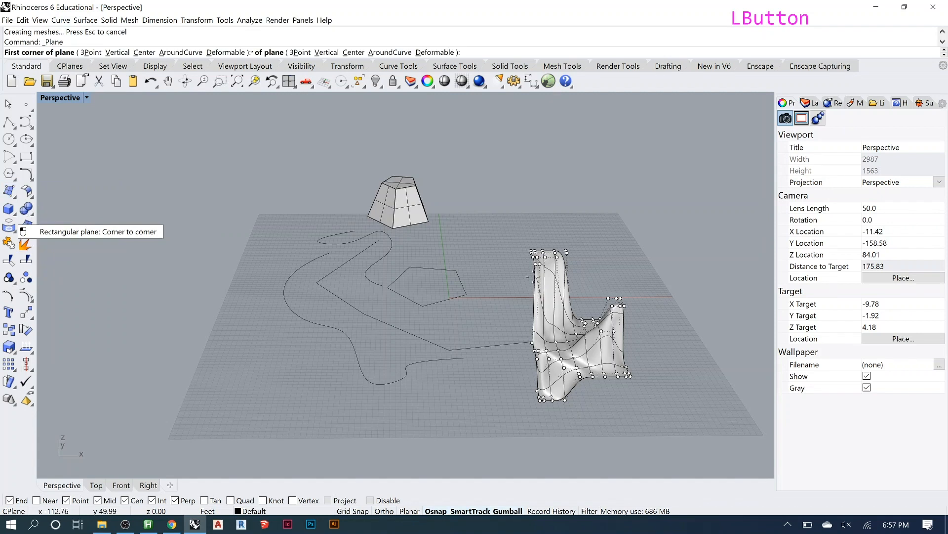
{"action": "left_click", "coordinate": [615, 230]}
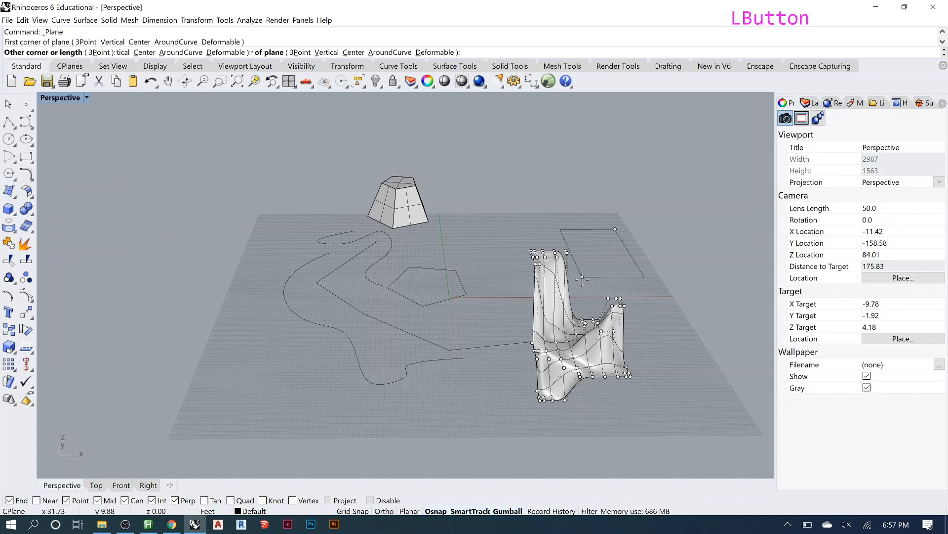
{"action": "left_click", "coordinate": [573, 280]}
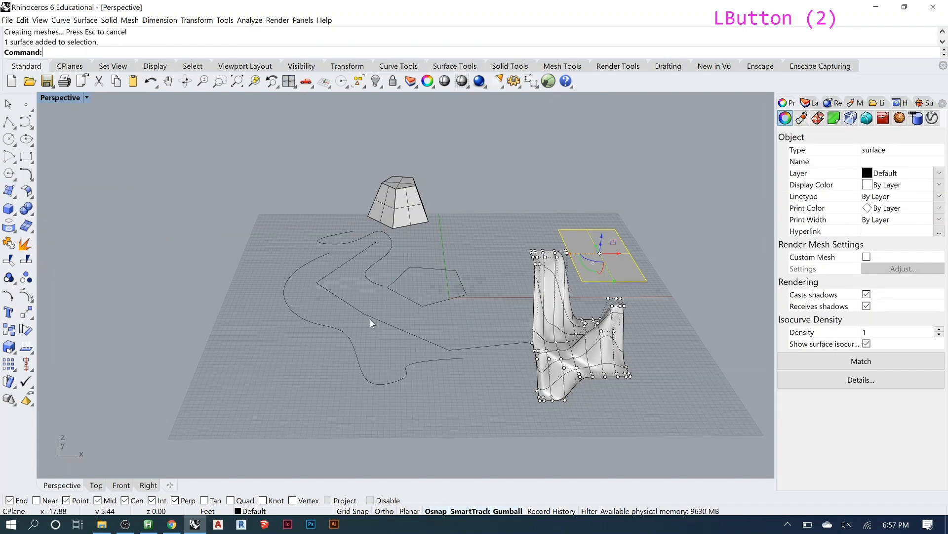
- Rebuild the new rectangular plane with a point count of 3 in both U and V
{"action": "left_click", "coordinate": [404, 370]}
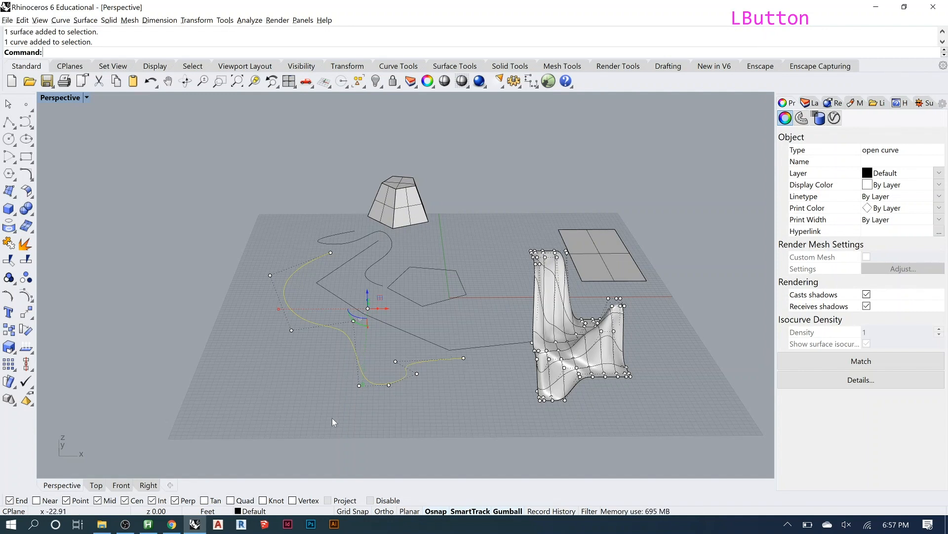
{"action": "left_click", "coordinate": [597, 271]}
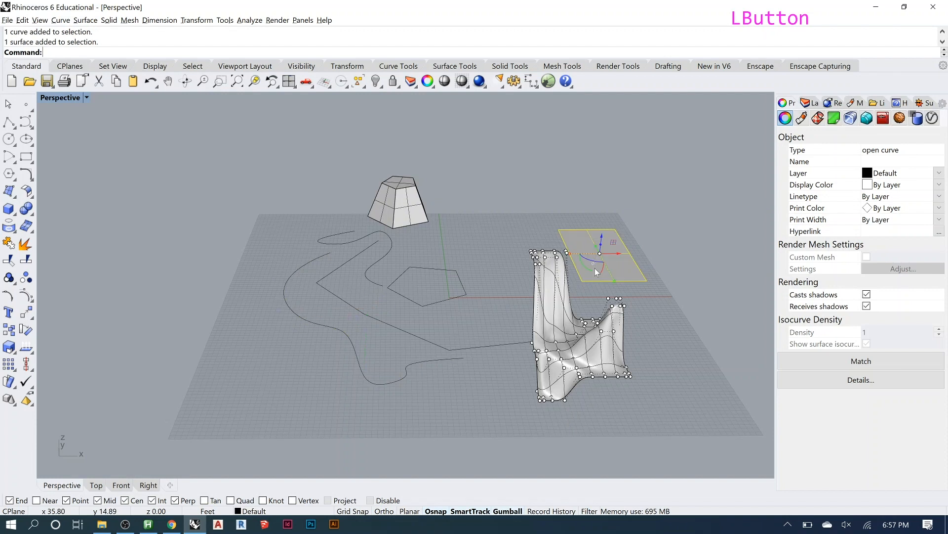
{"action": "type", "text": "rebuild"}
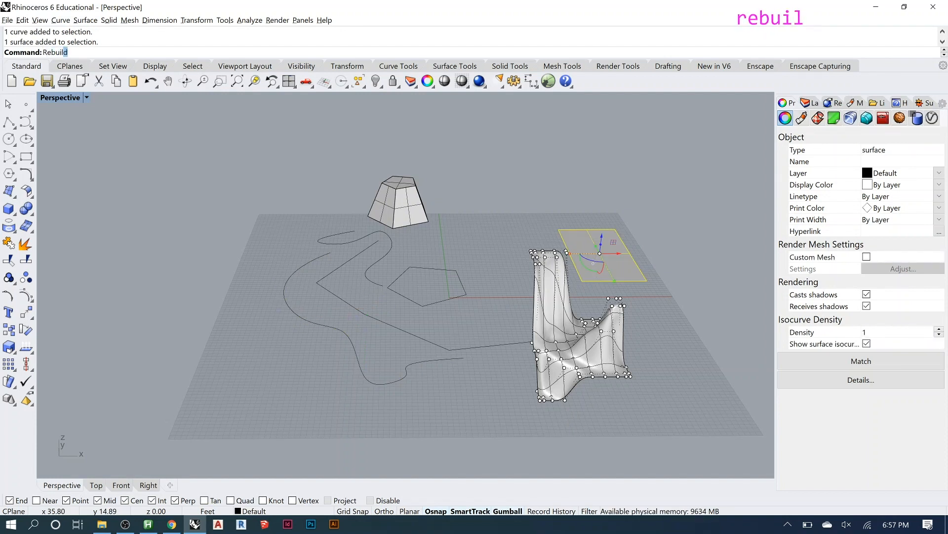
{"action": "key", "text": "Return"}
{"action": "left_click", "coordinate": [444, 157]}
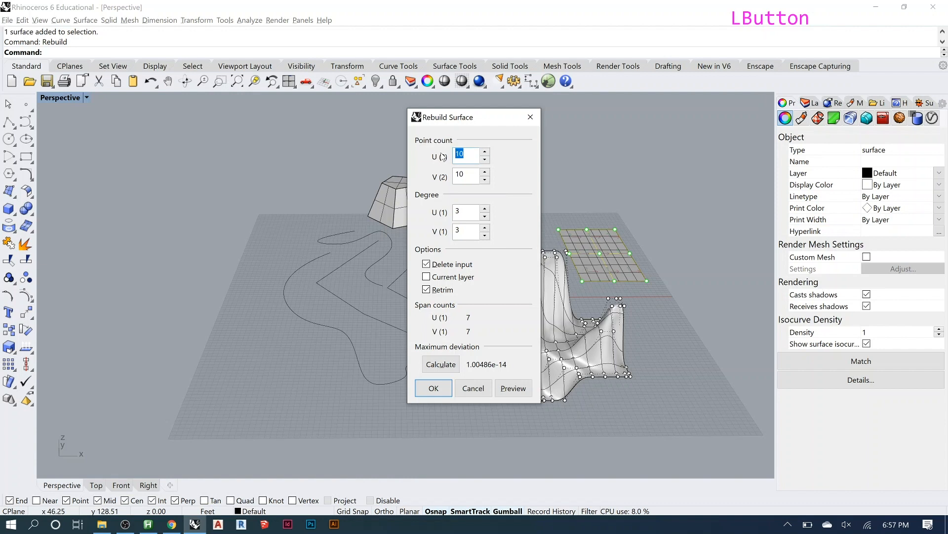
{"action": "type", "text": "3"}
{"action": "left_click", "coordinate": [435, 174]}
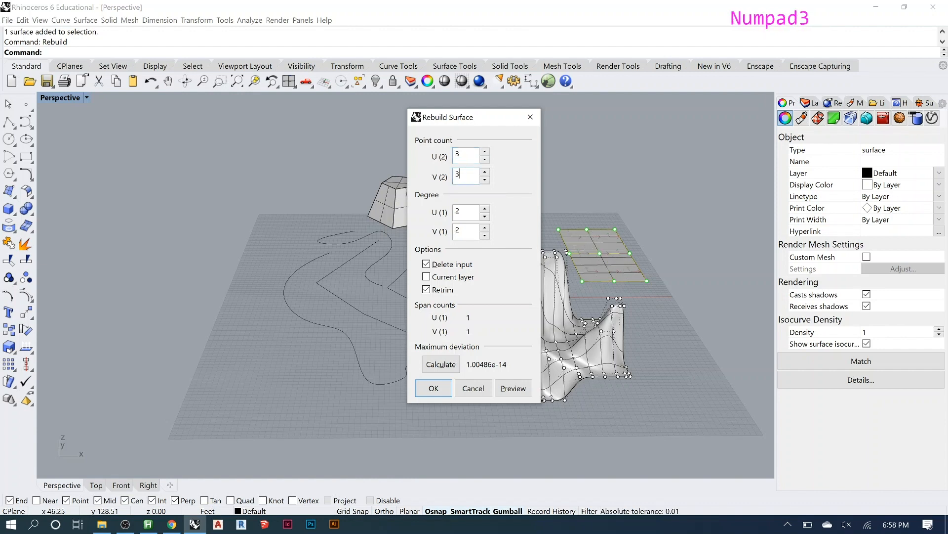
{"action": "type", "text": "3"}
{"action": "key", "text": "Return"}
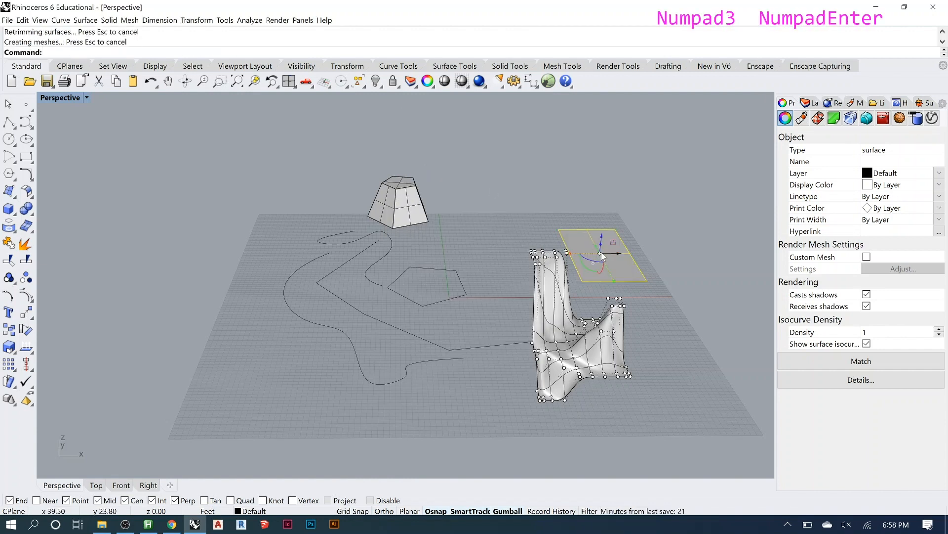
- Turn on the rebuilt plane's control points and raise its center point vertically to form a shallow dome
{"action": "type", "text": "P"}
{"action": "type", "text": "on"}
{"action": "key", "text": "Return"}
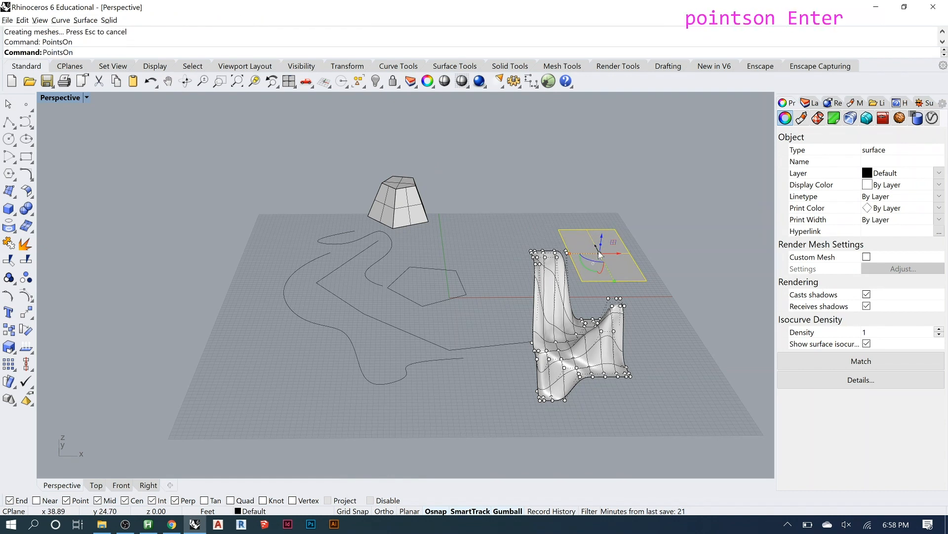
{"action": "left_click", "coordinate": [606, 253]}
{"action": "left_click_drag", "start_coordinate": [602, 237], "coordinate": [605, 206]}
{"action": "right_click_drag", "start_coordinate": [609, 316], "coordinate": [523, 293]}
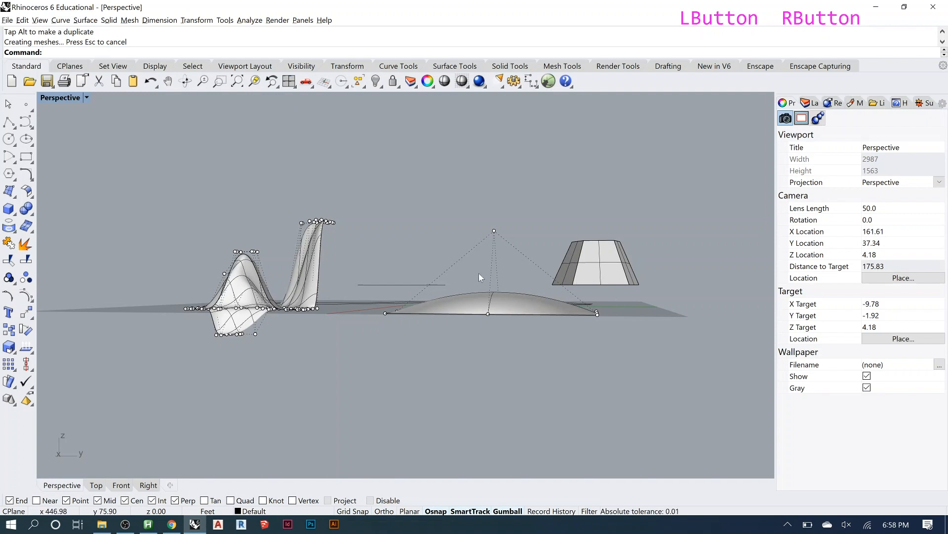
{"action": "right_click_drag", "start_coordinate": [470, 292], "coordinate": [495, 309]}
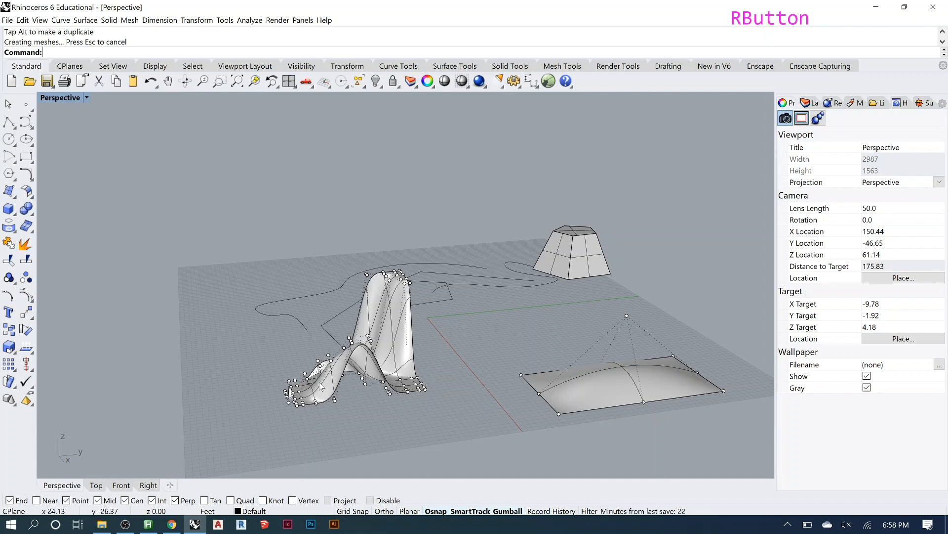
- Raise a single control point at the sculpted surface's low front corner vertically to form a narrow spike
{"action": "left_click", "coordinate": [303, 390]}
{"action": "left_click", "coordinate": [299, 391]}
{"action": "left_click_drag", "start_coordinate": [297, 381], "coordinate": [292, 281]}
{"action": "right_click_drag", "start_coordinate": [318, 386], "coordinate": [334, 355]}
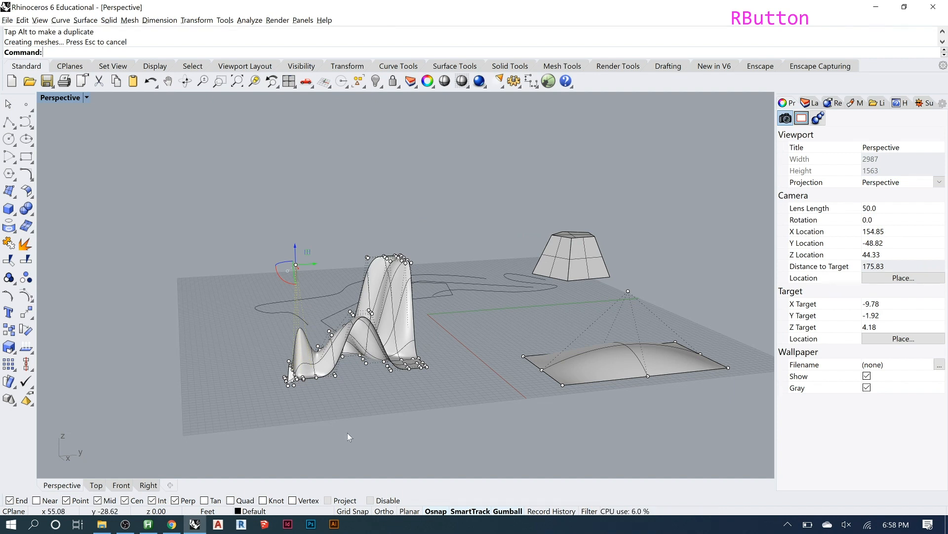
- Select all the surfaces, curves and solids in the Perspective viewport and delete them
{"action": "left_click", "coordinate": [296, 230]}
{"action": "left_click_drag", "start_coordinate": [175, 152], "coordinate": [767, 434]}
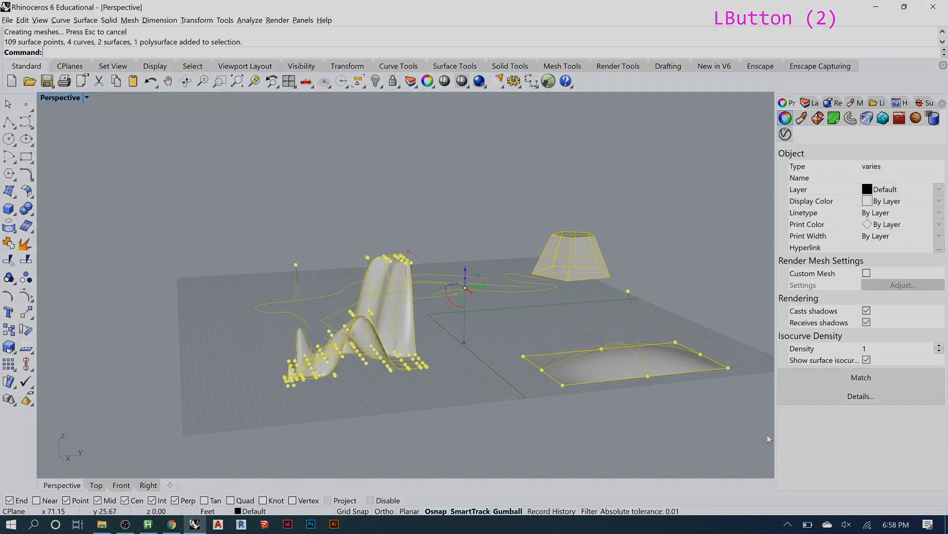
{"action": "key", "text": "Delete"}
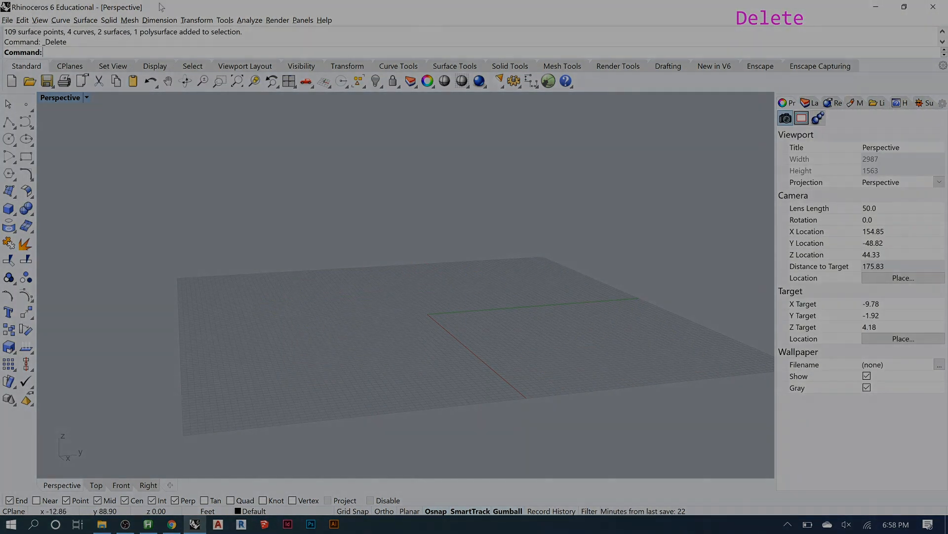
- Bring up the dialog for opening an existing model file, discarding the changes to the untitled model
{"action": "left_click", "coordinate": [6, 20]}
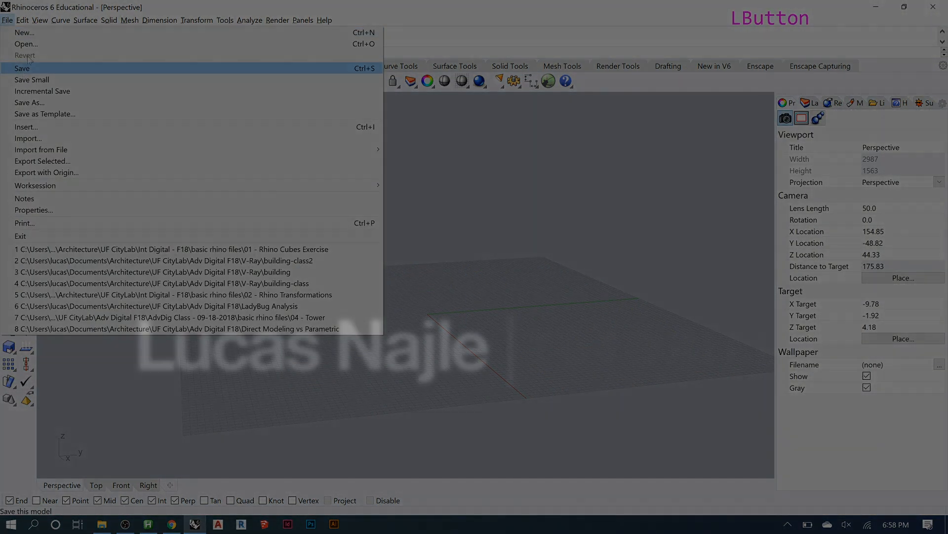
{"action": "left_click", "coordinate": [26, 43]}
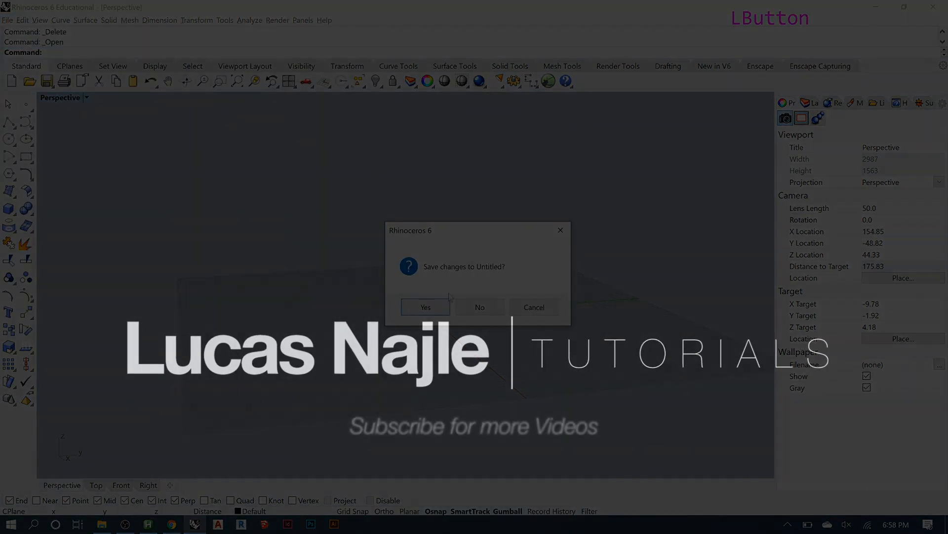
{"action": "left_click", "coordinate": [464, 306]}
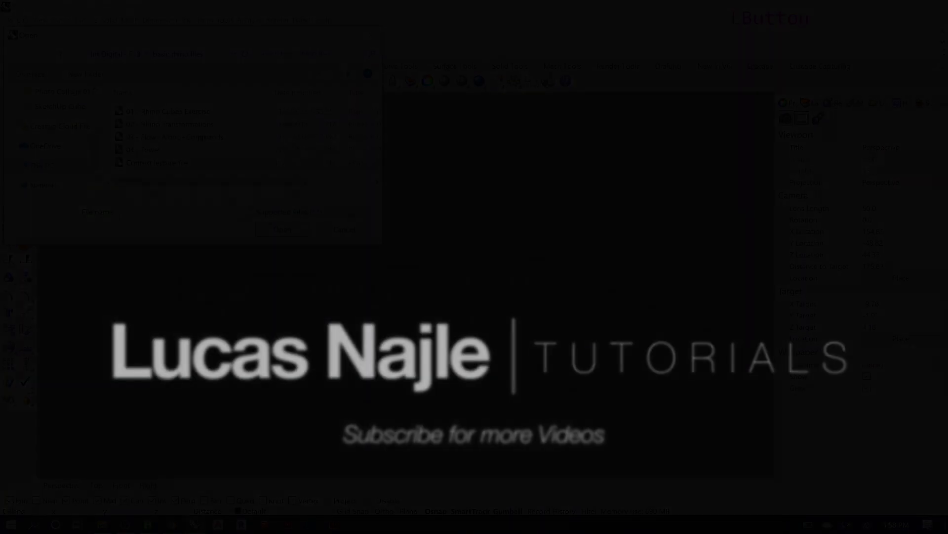